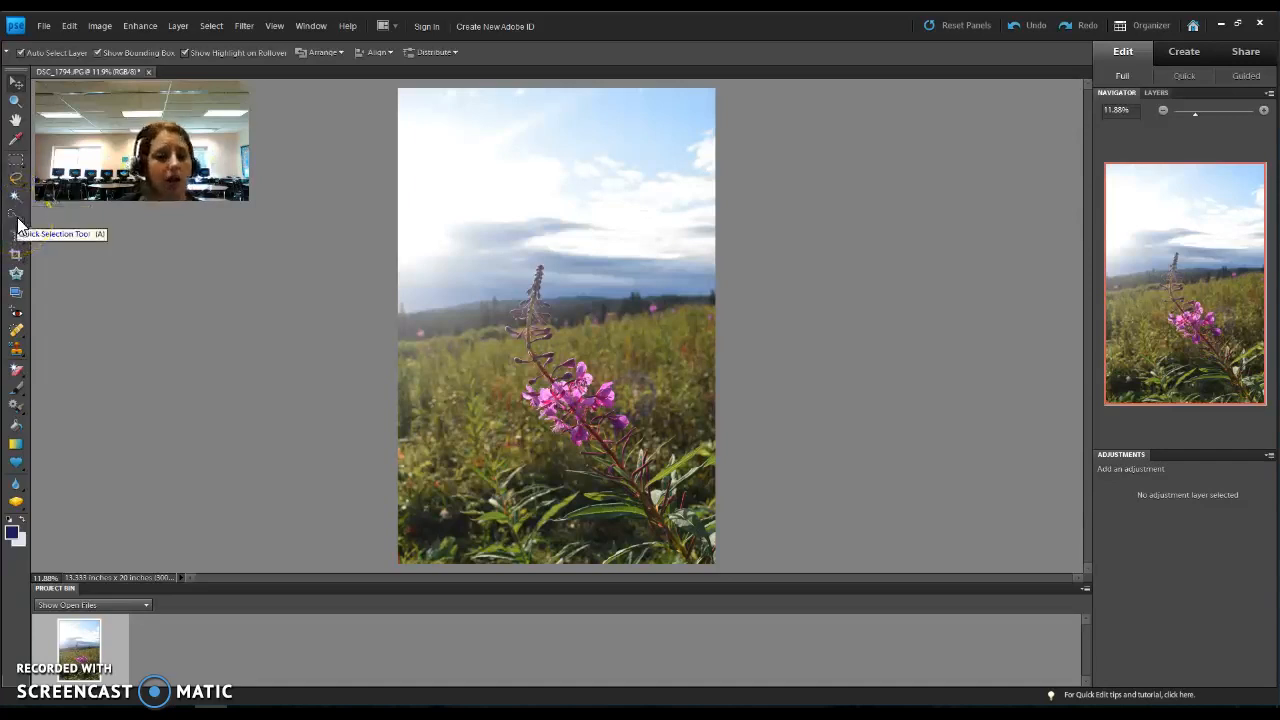
- Draw a square selection over the middle of the photo with the Rectangular Marquee at a 1:1 fixed ratio
click(17, 164)
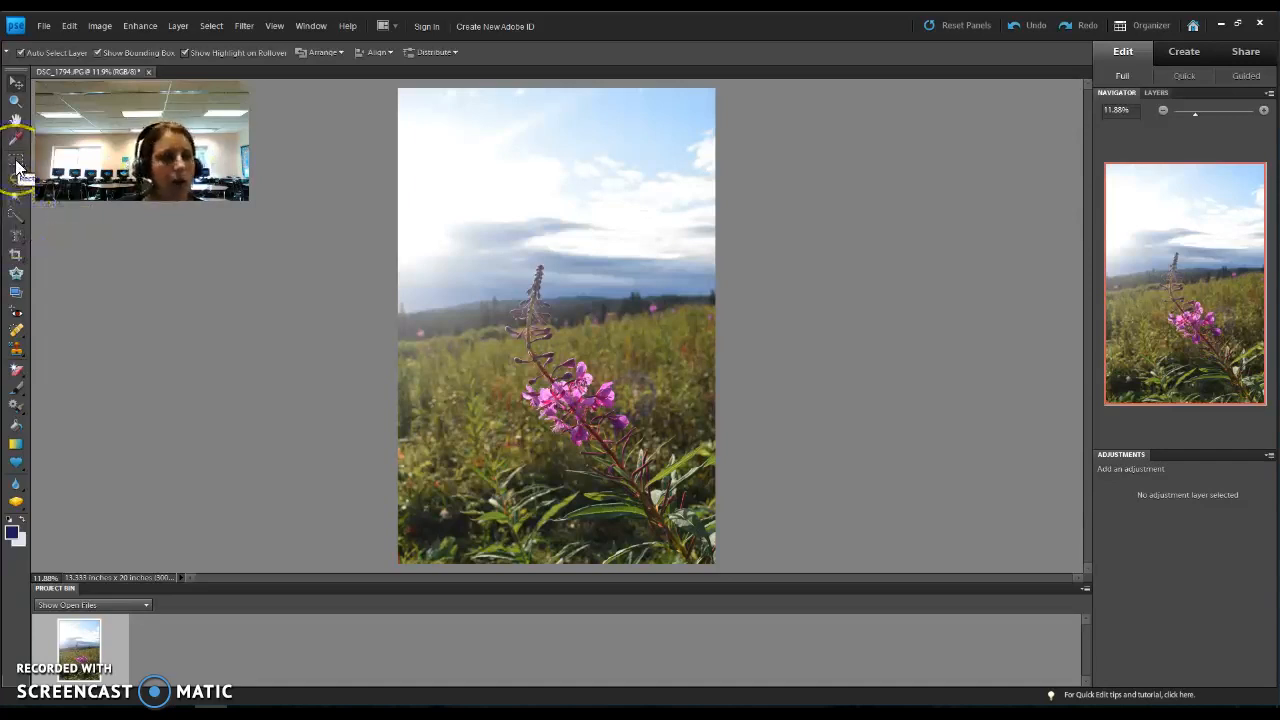
click(17, 166)
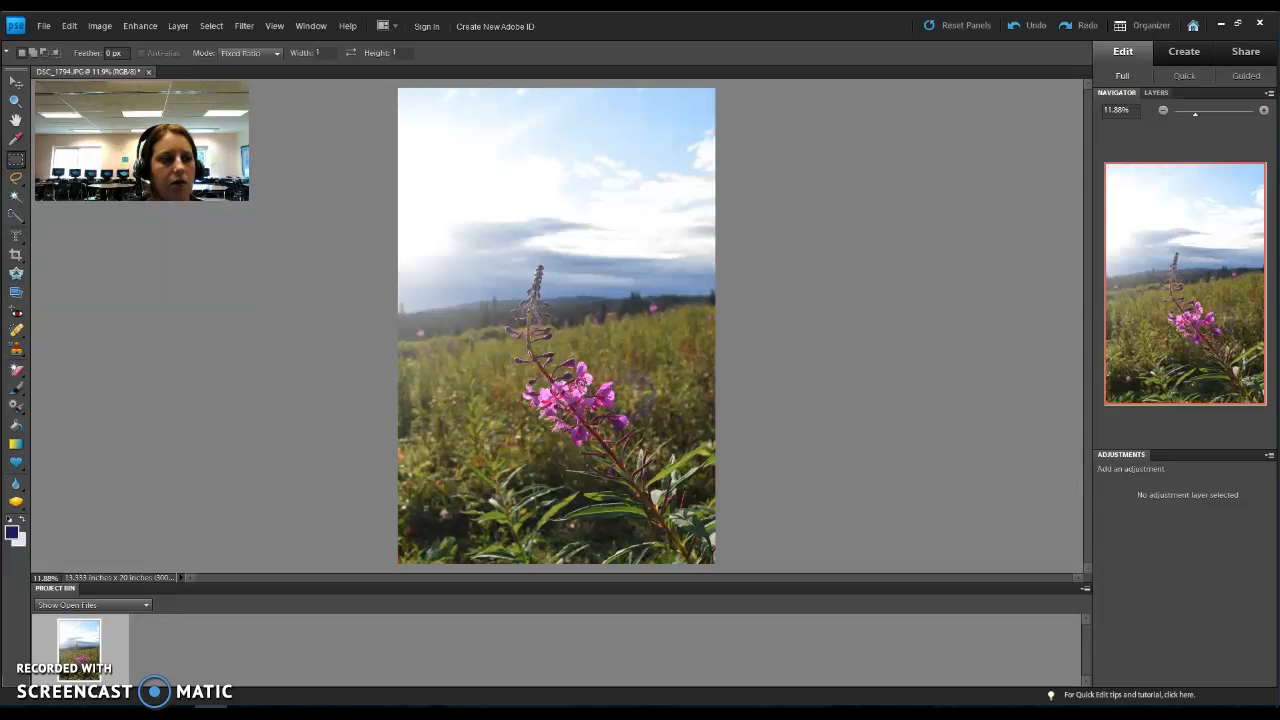
click(211, 60)
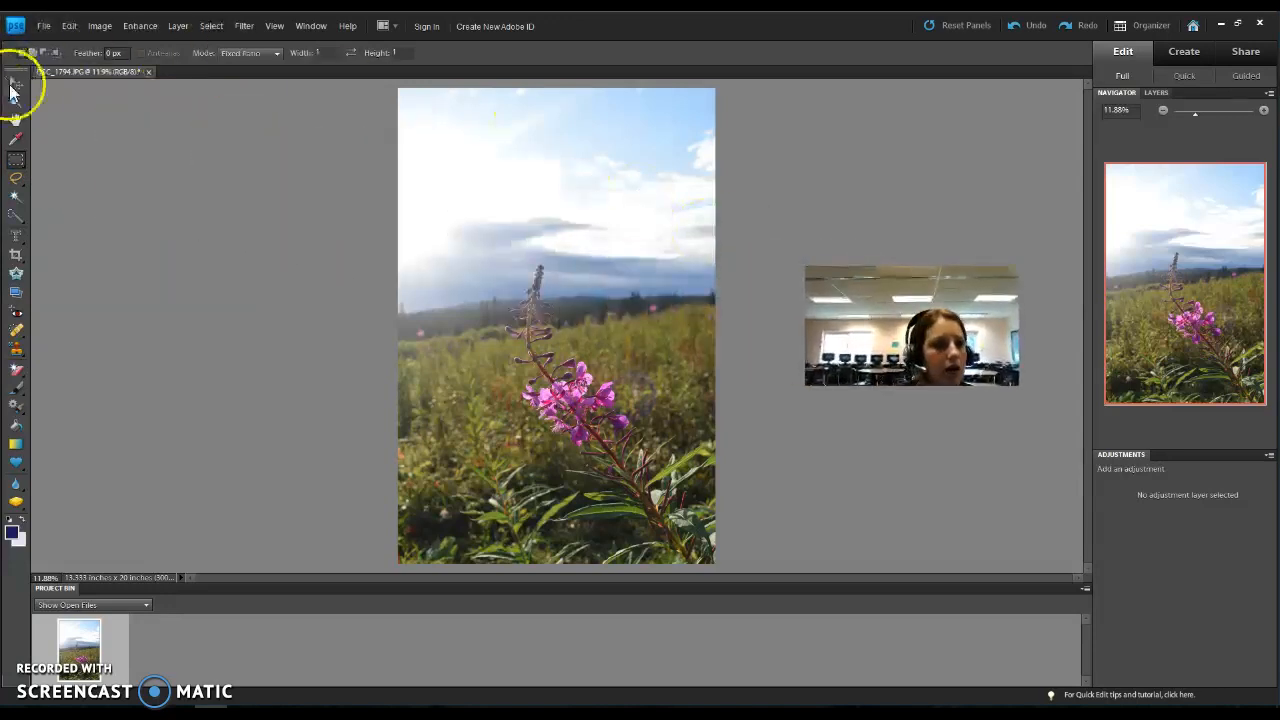
click(16, 160)
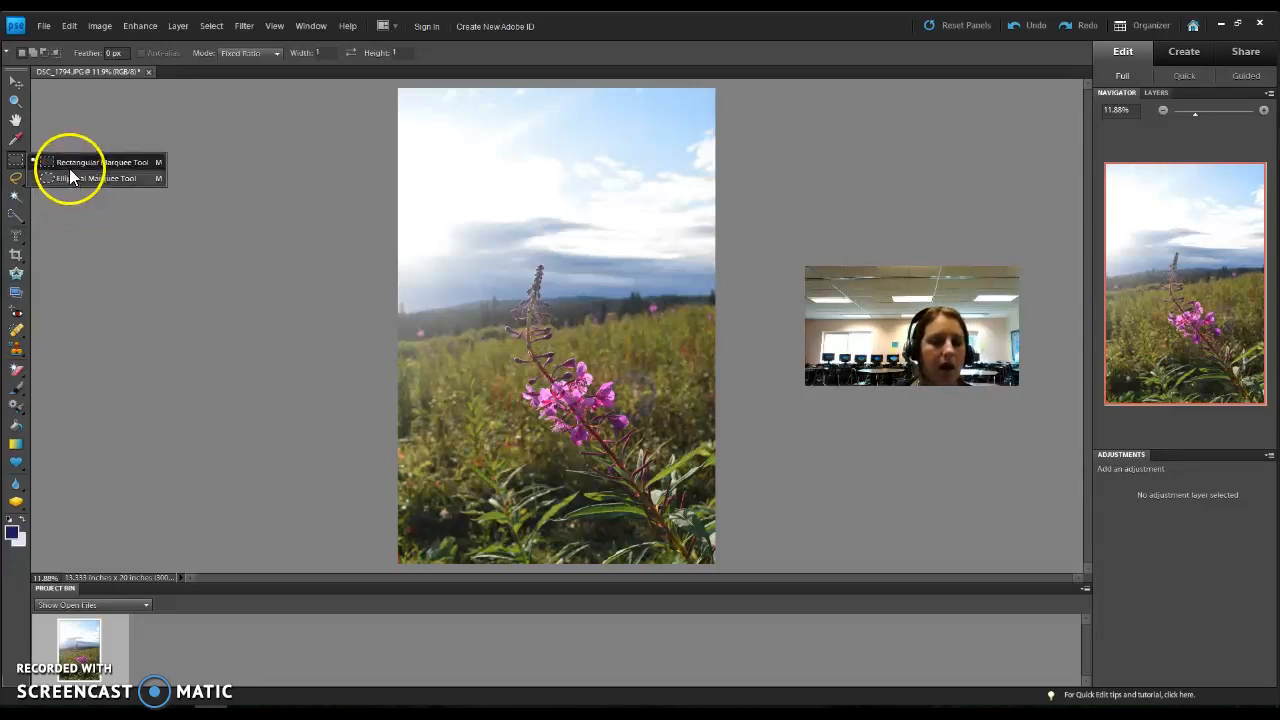
click(14, 163)
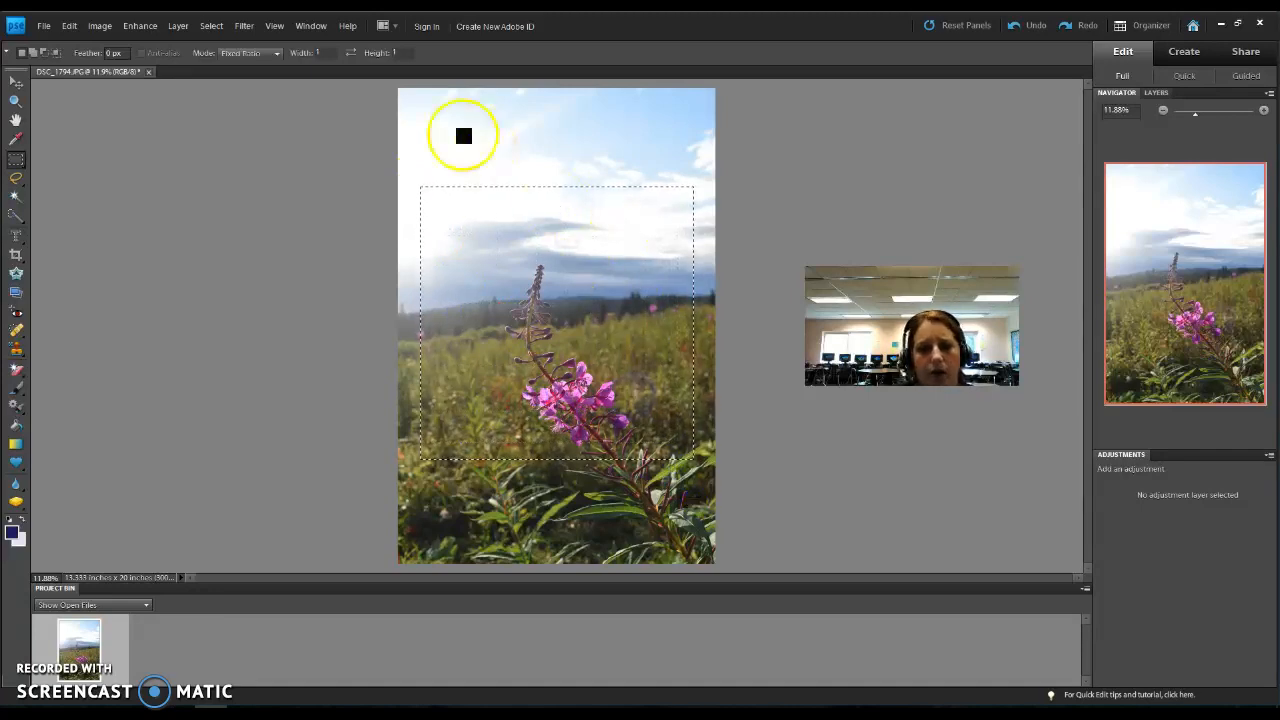
- Set the marquee's fixed ratio to width 5 and height 7 and draw a portrait selection around the flower
click(249, 57)
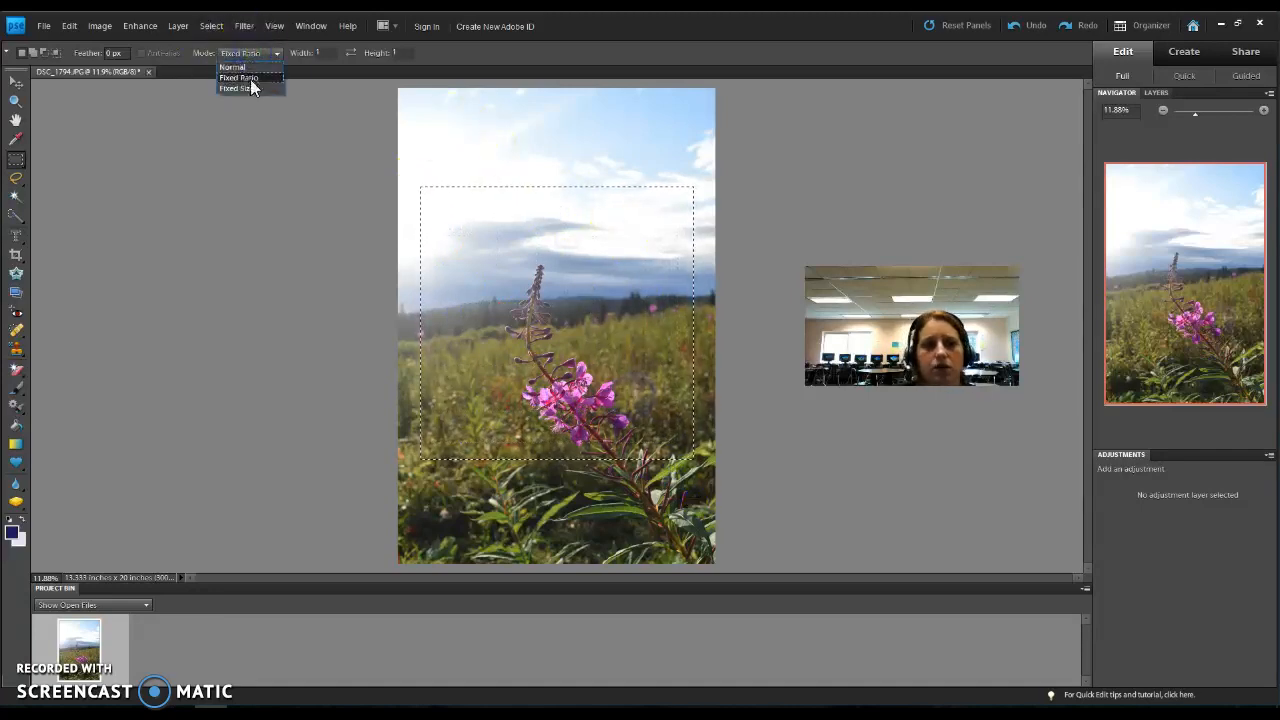
click(252, 56)
click(329, 54)
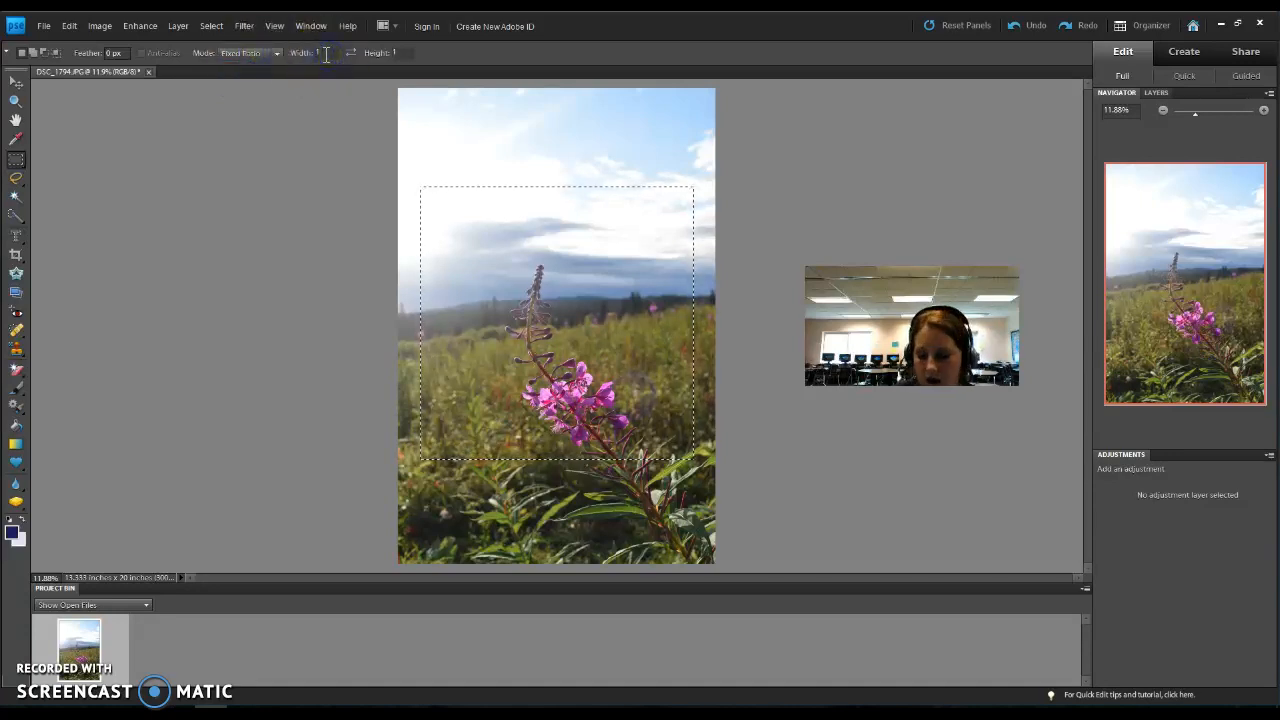
text(5)
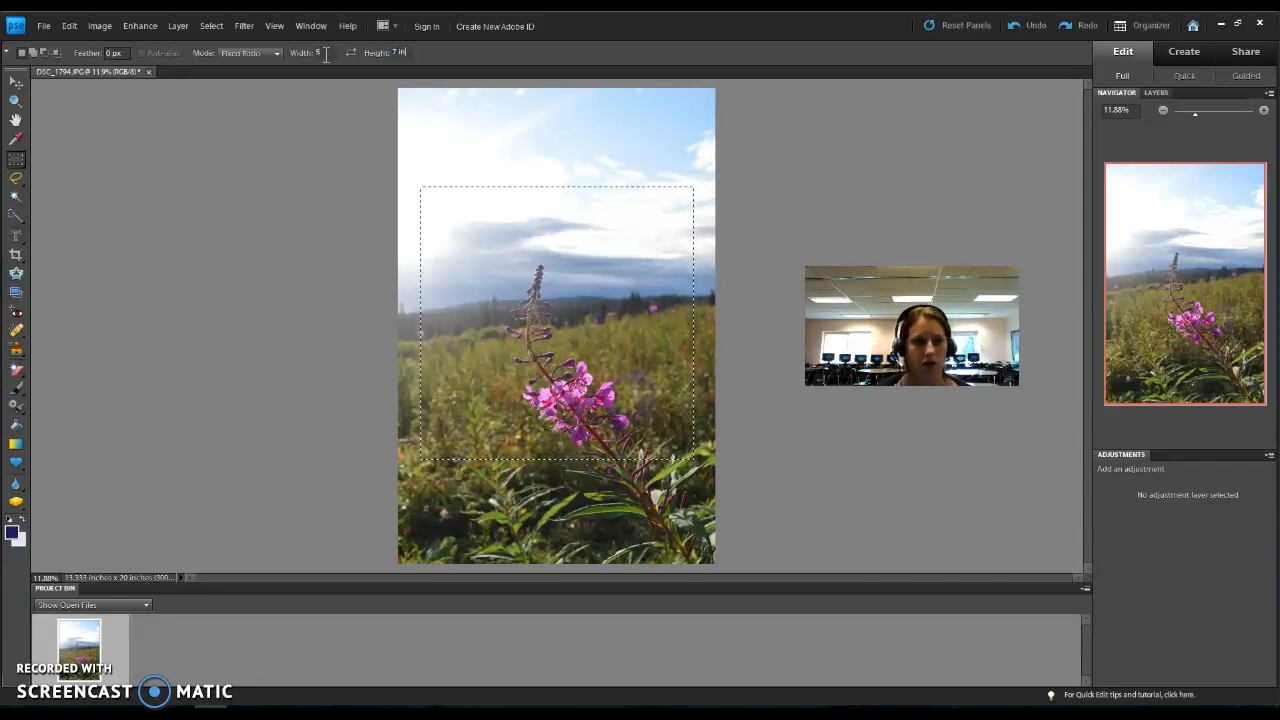
drag(435, 132, 652, 458)
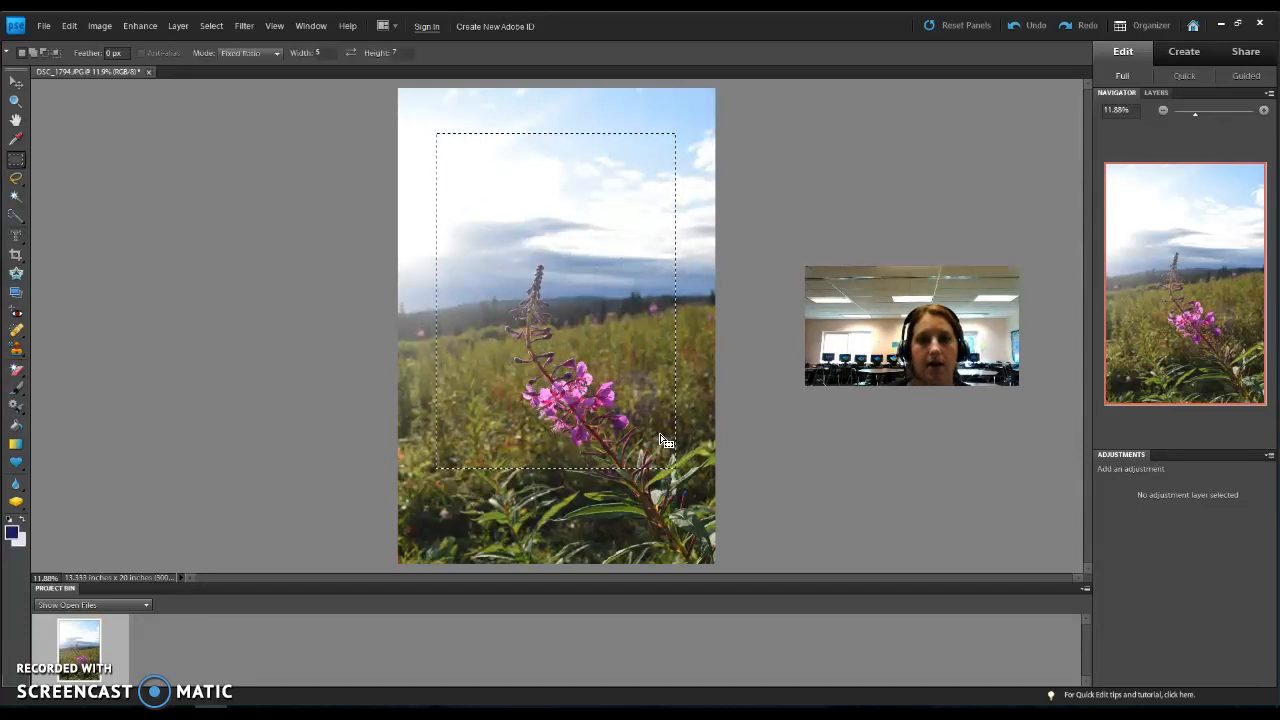
- Switch the marquee mode through Normal and Fixed Size and back to Fixed Ratio
click(270, 54)
click(259, 67)
click(246, 54)
click(254, 88)
click(336, 55)
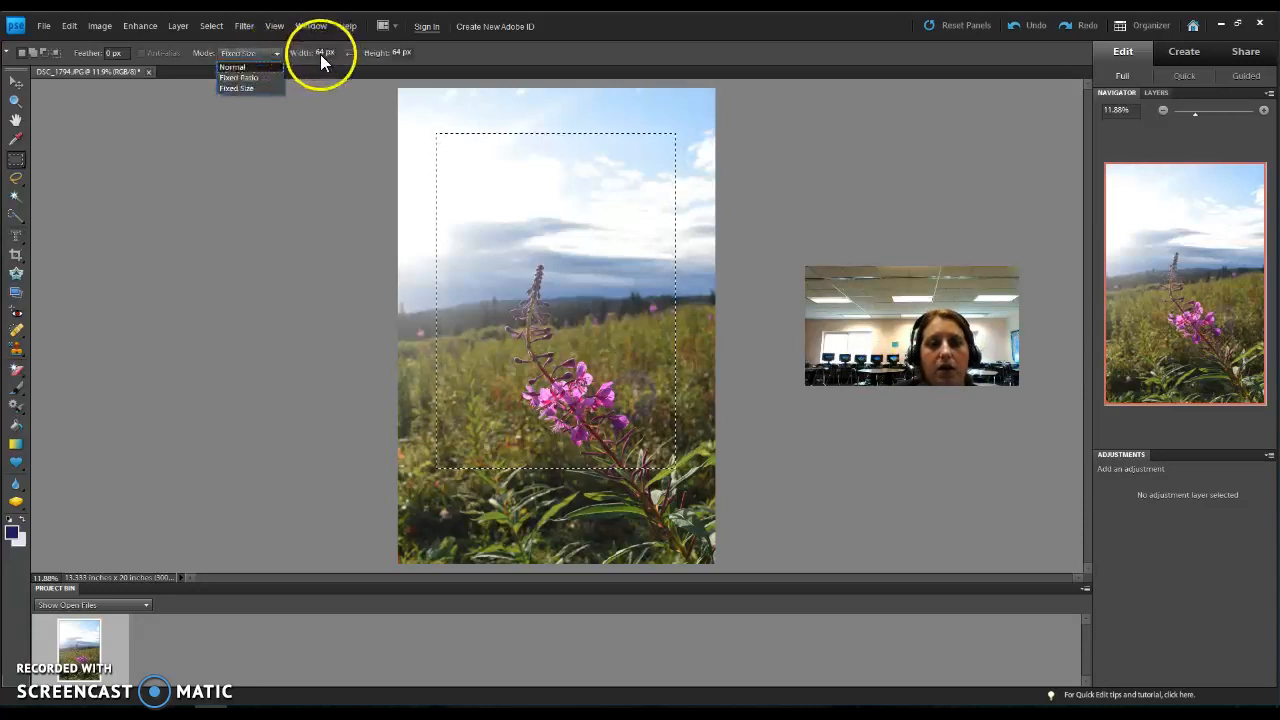
click(254, 79)
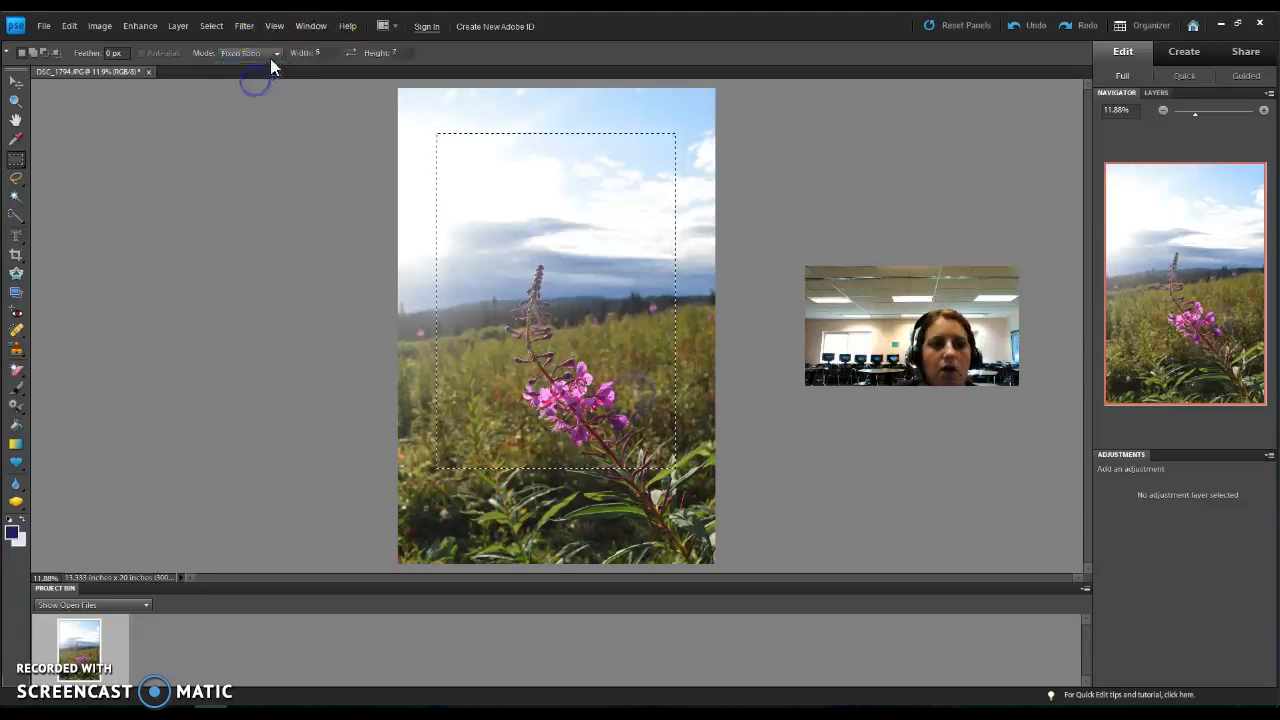
- Set the marquee to a fixed size of 5 in by 7 in and place the selection over the clouds and flower tip
click(250, 87)
click(329, 52)
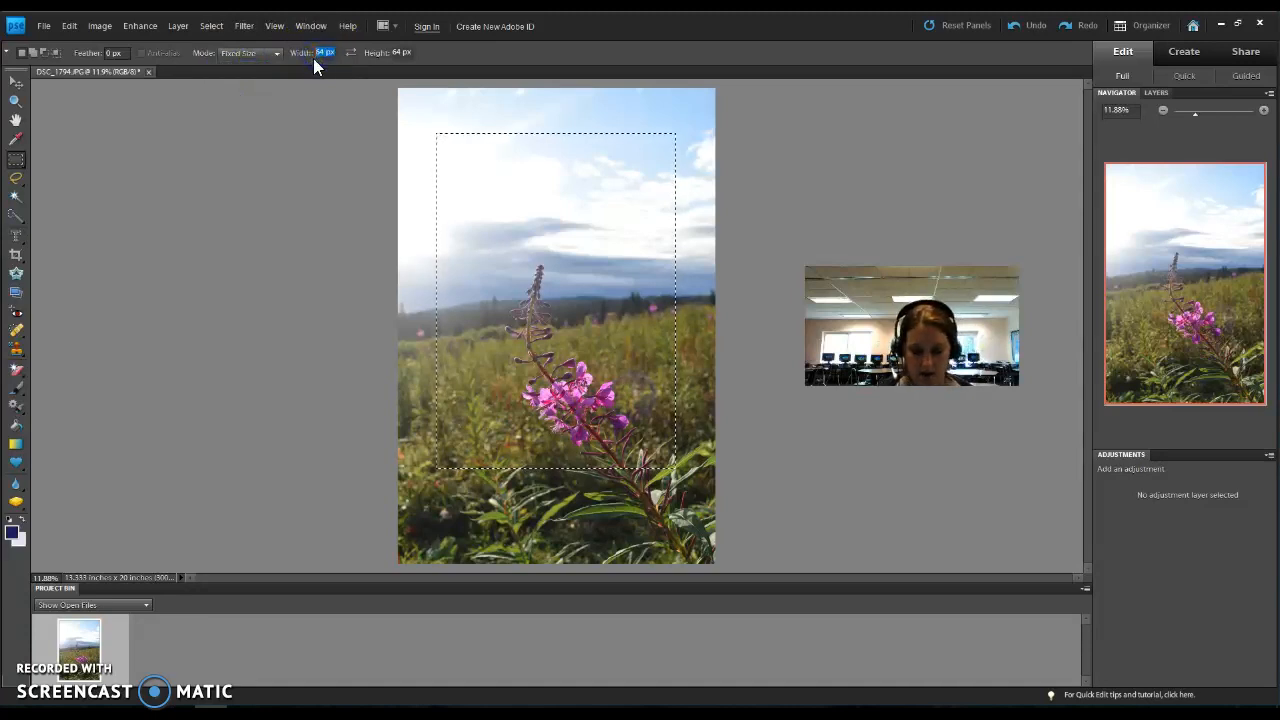
text(5 in)
key(Tab)
text(7 in)
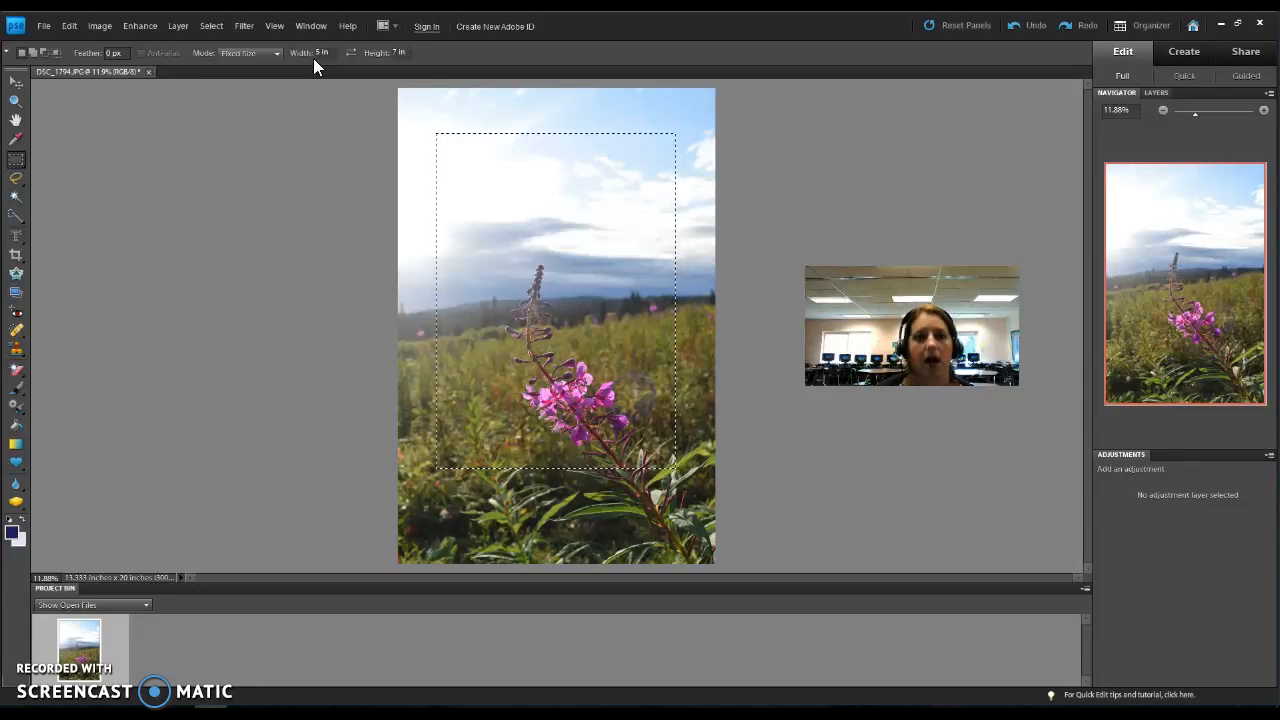
click(503, 257)
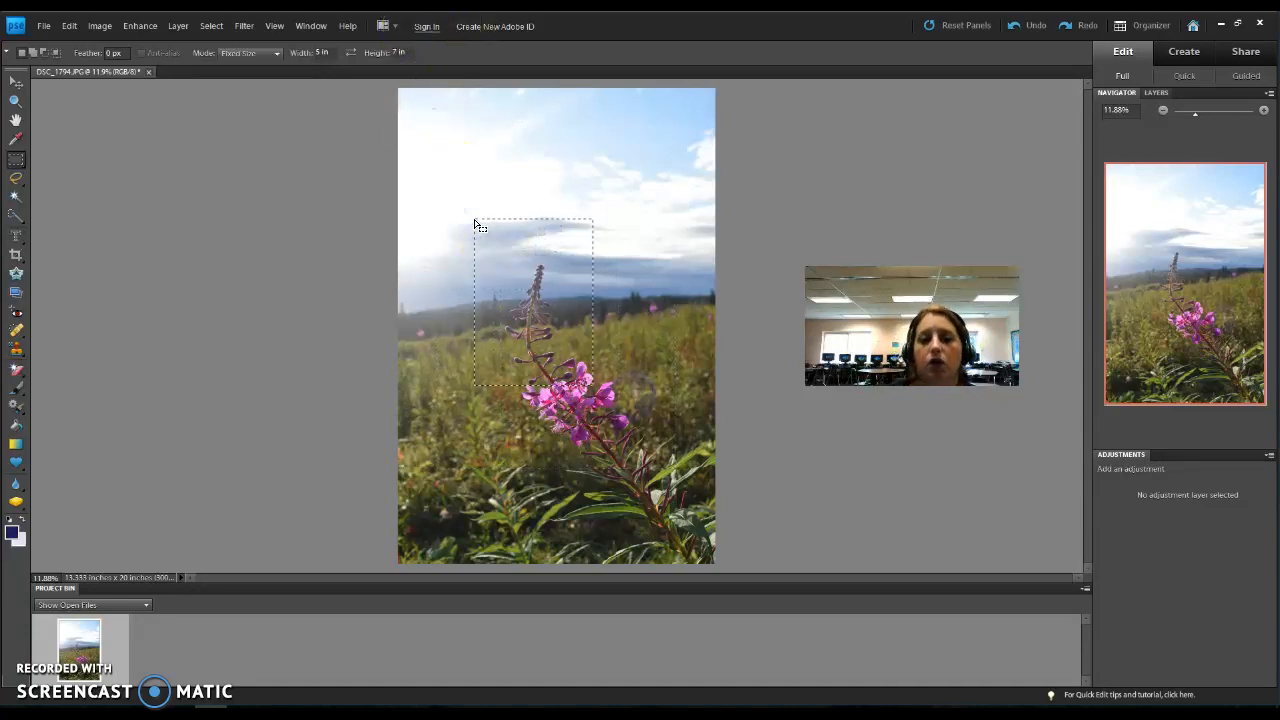
click(403, 117)
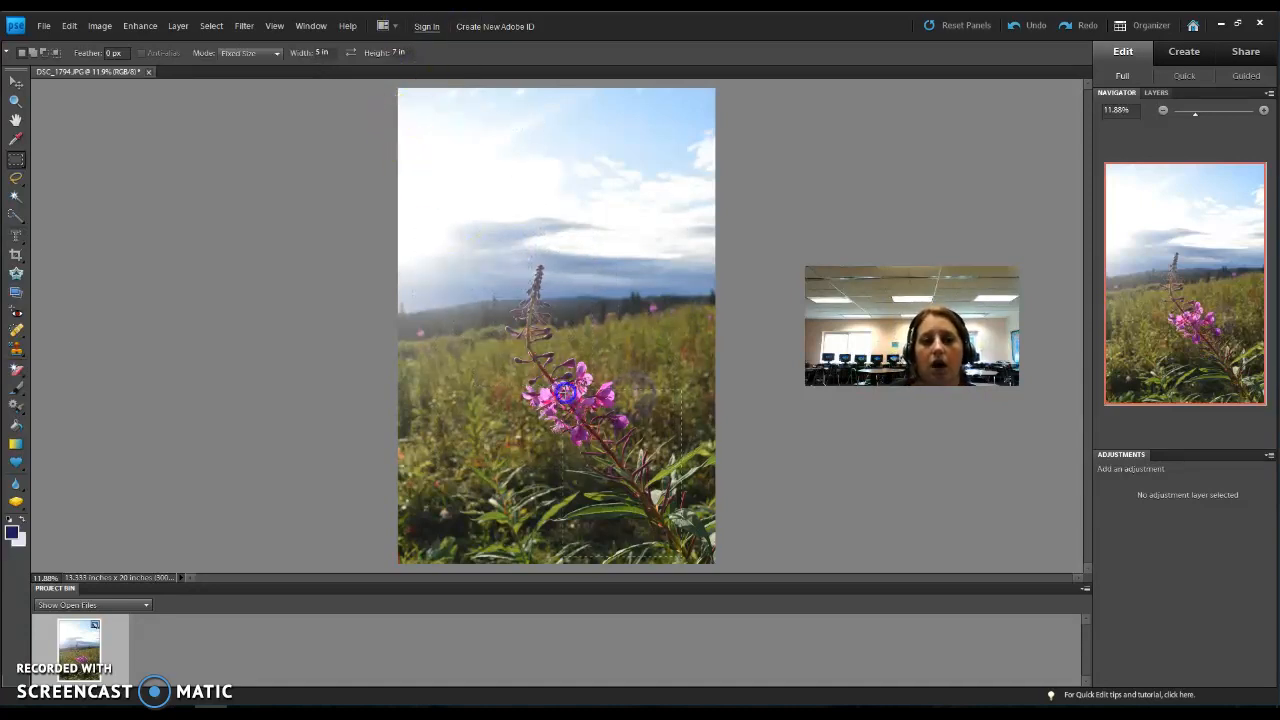
click(447, 206)
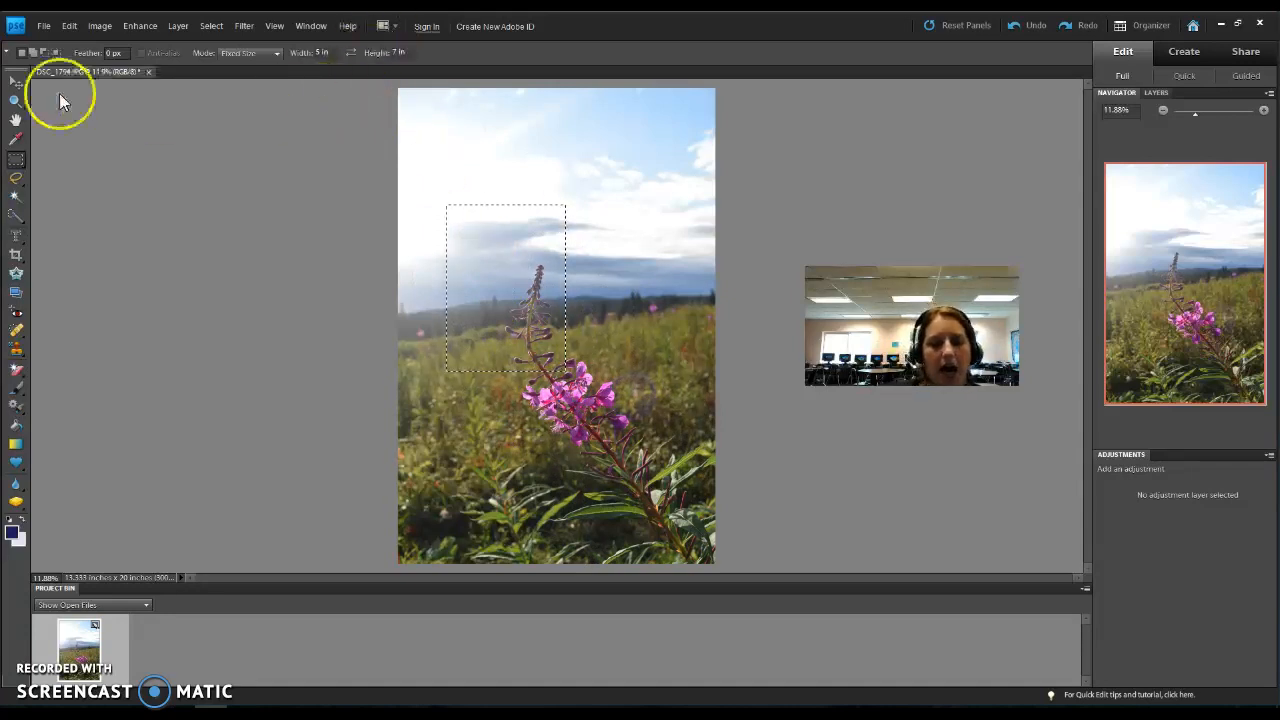
- Return the Rectangular Marquee to Fixed Ratio and draw a large 5:7 selection around the flower and part of the sky
click(18, 163)
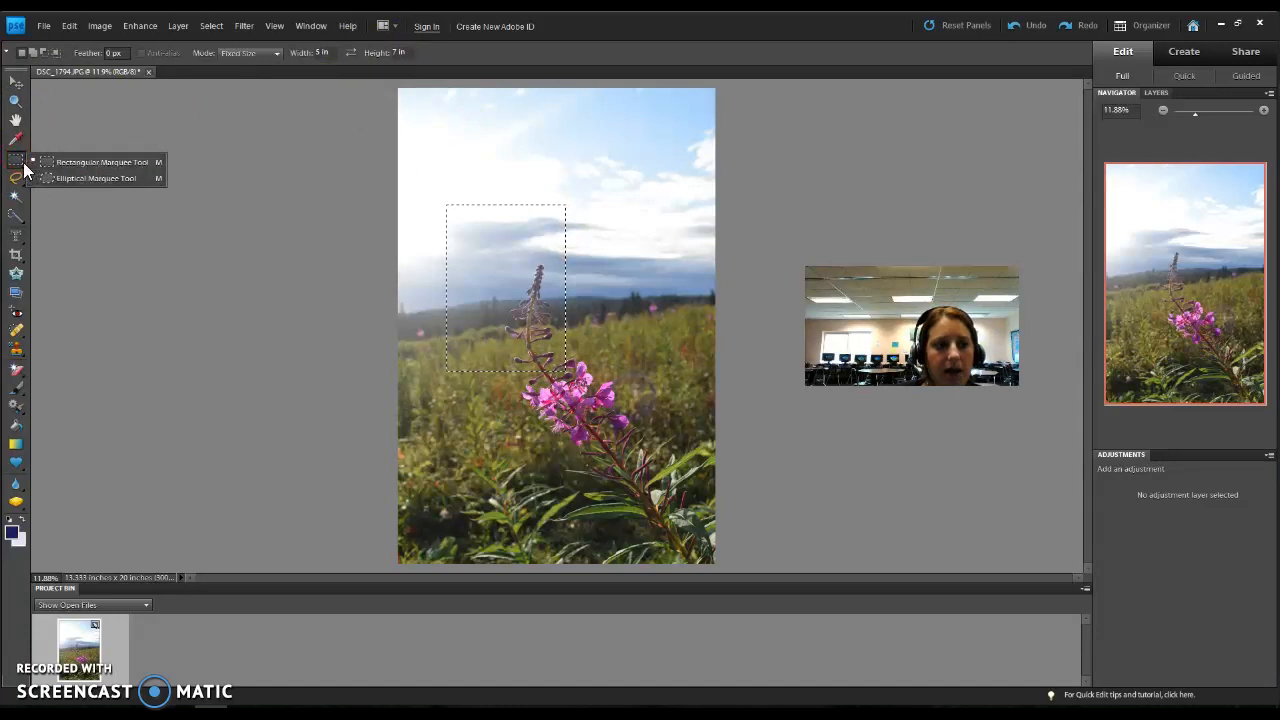
click(24, 169)
click(266, 55)
click(264, 76)
drag(428, 165, 577, 461)
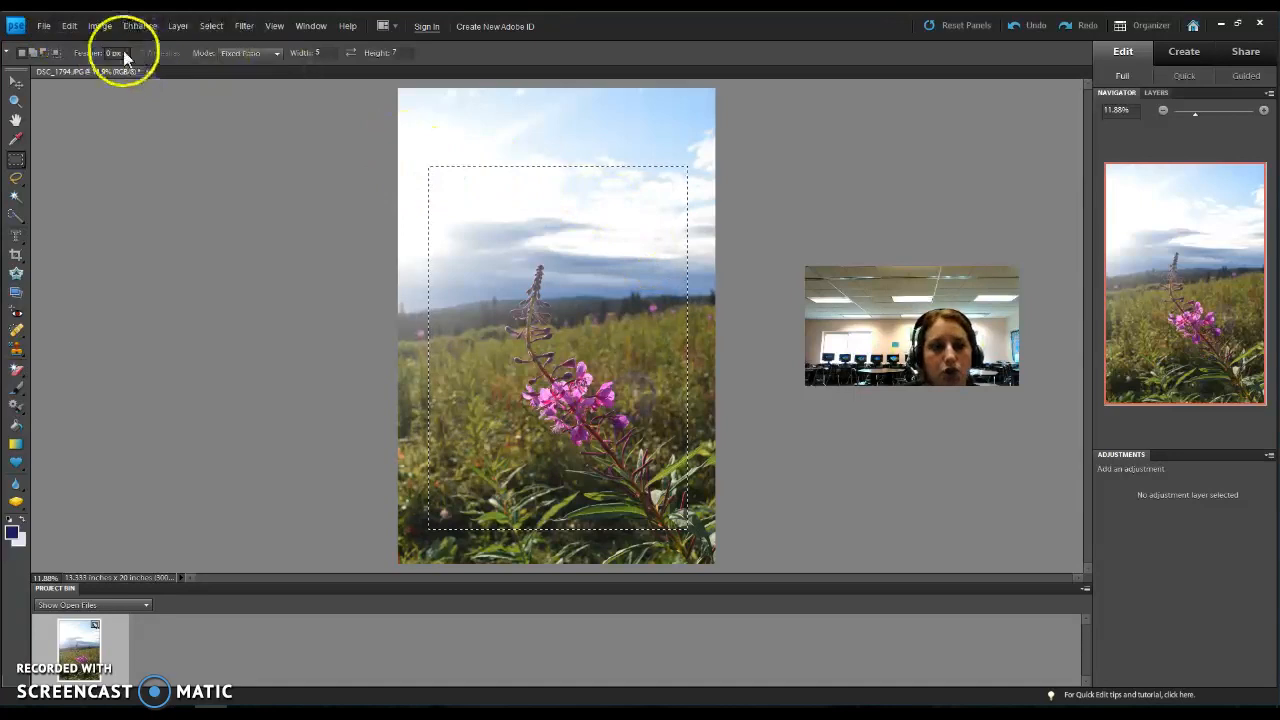
- Stroke the rectangular selection with a 10 px near-black (010104) outline placed inside
click(69, 26)
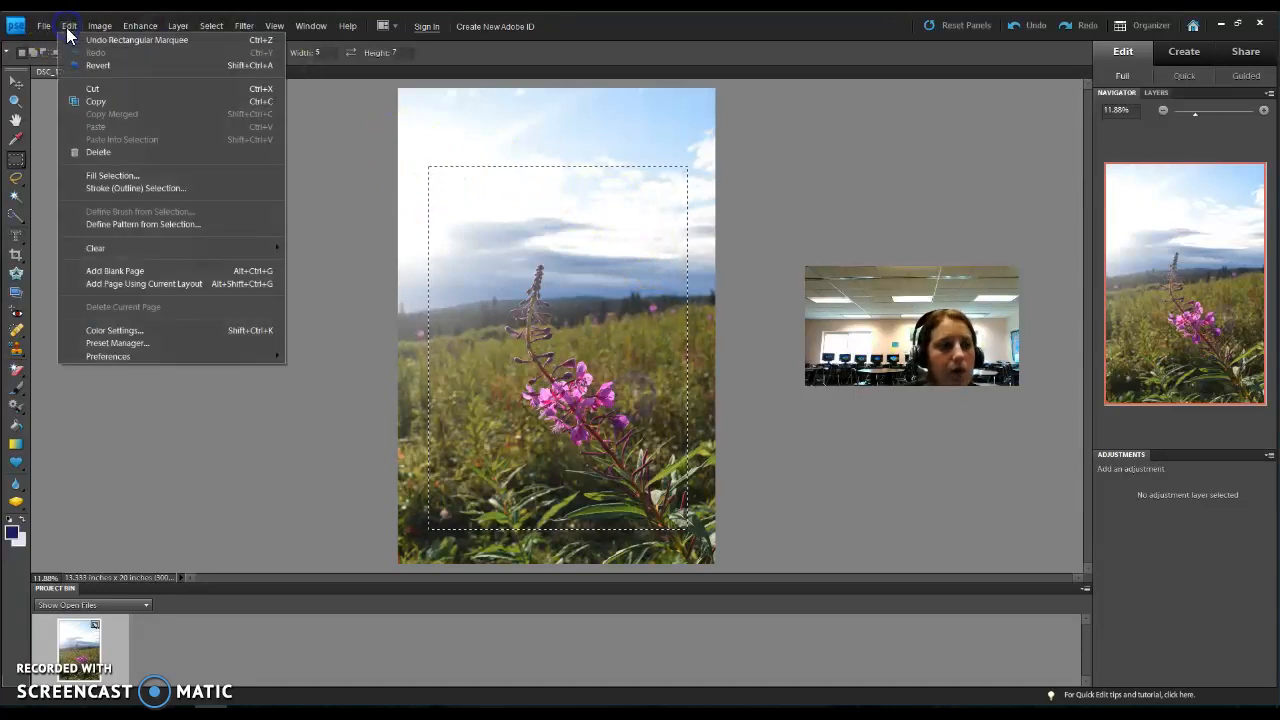
click(131, 188)
click(593, 243)
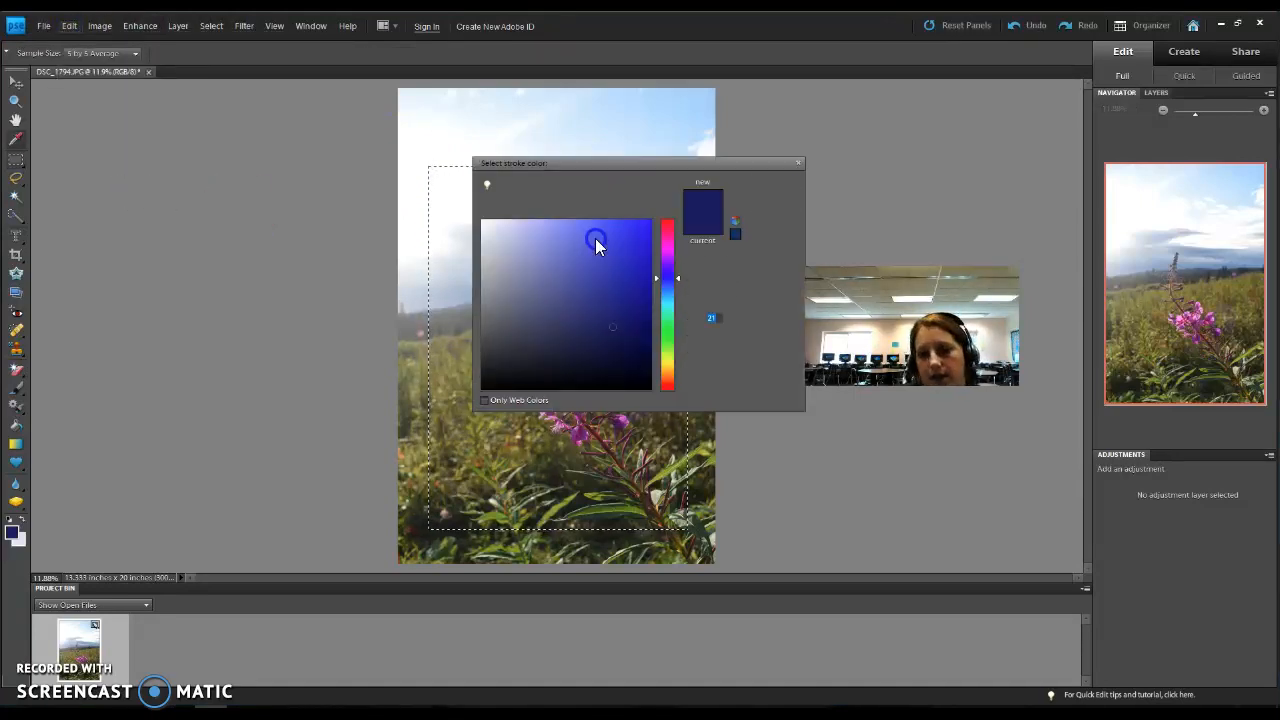
click(629, 387)
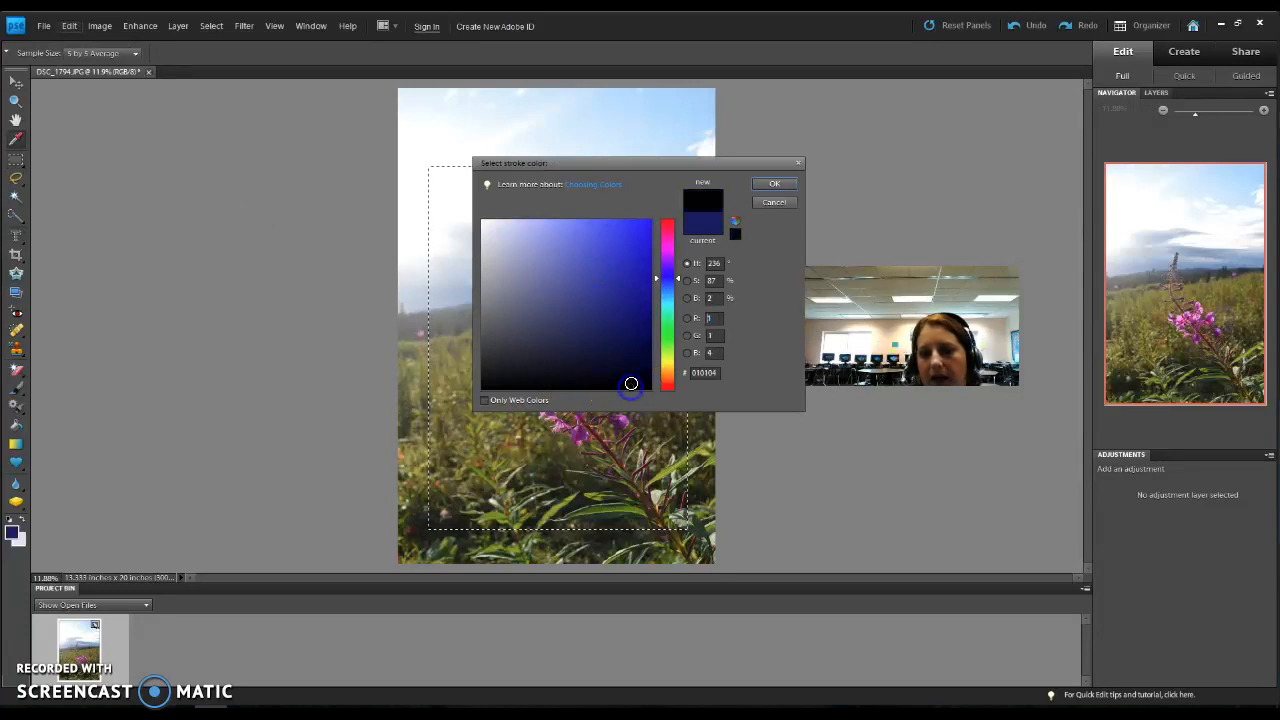
click(769, 188)
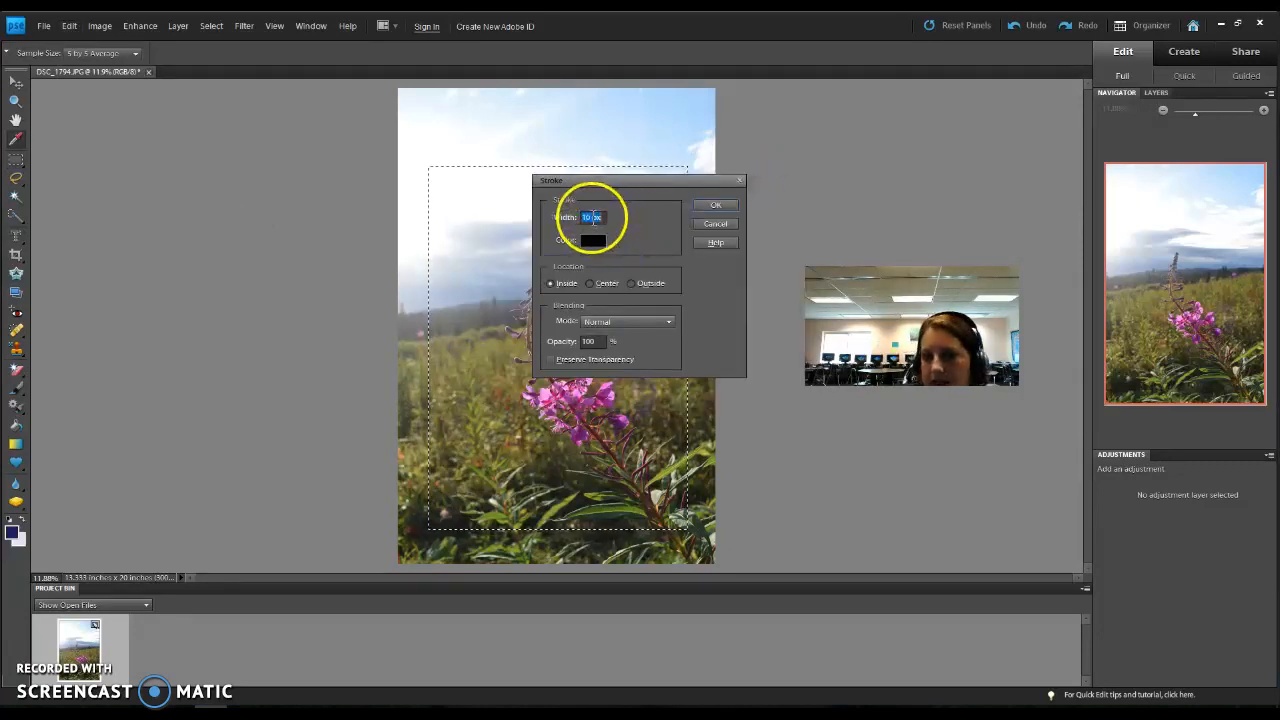
click(593, 218)
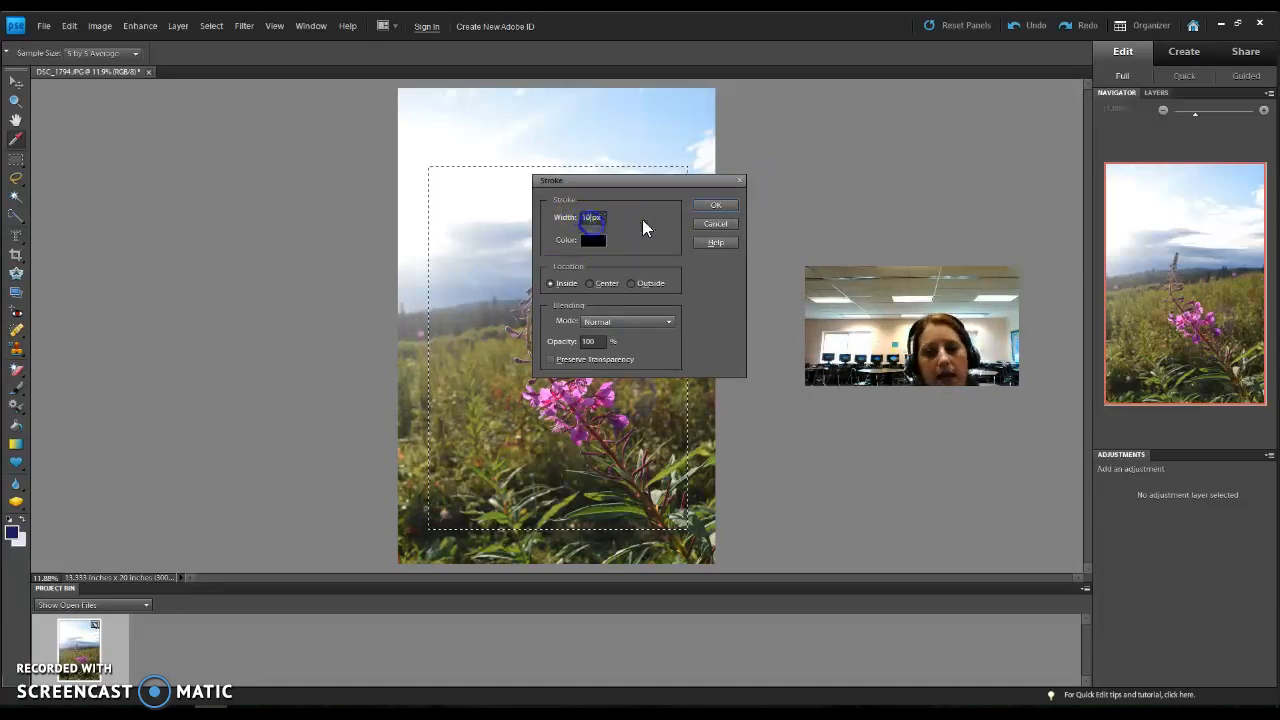
click(722, 205)
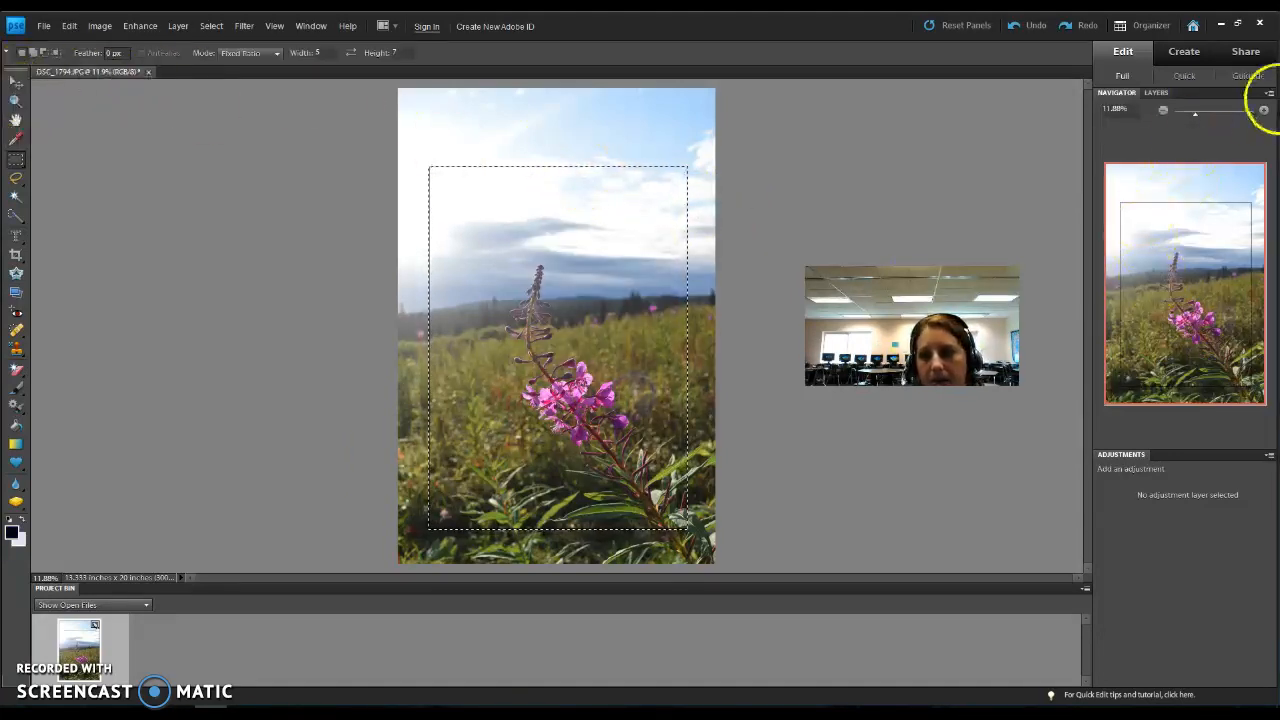
- Clear the selection and examine the black rectangular outline up close
click(1264, 110)
click(1264, 110)
click(1264, 110)
click(1264, 110)
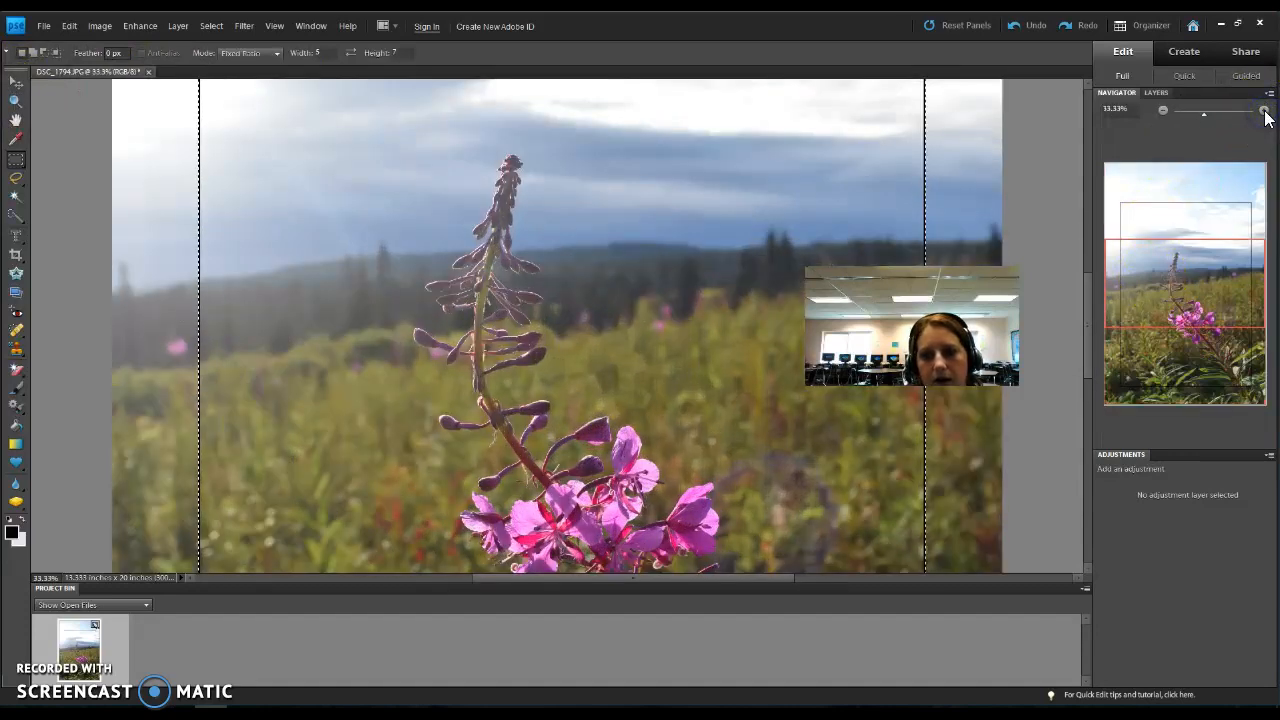
click(951, 190)
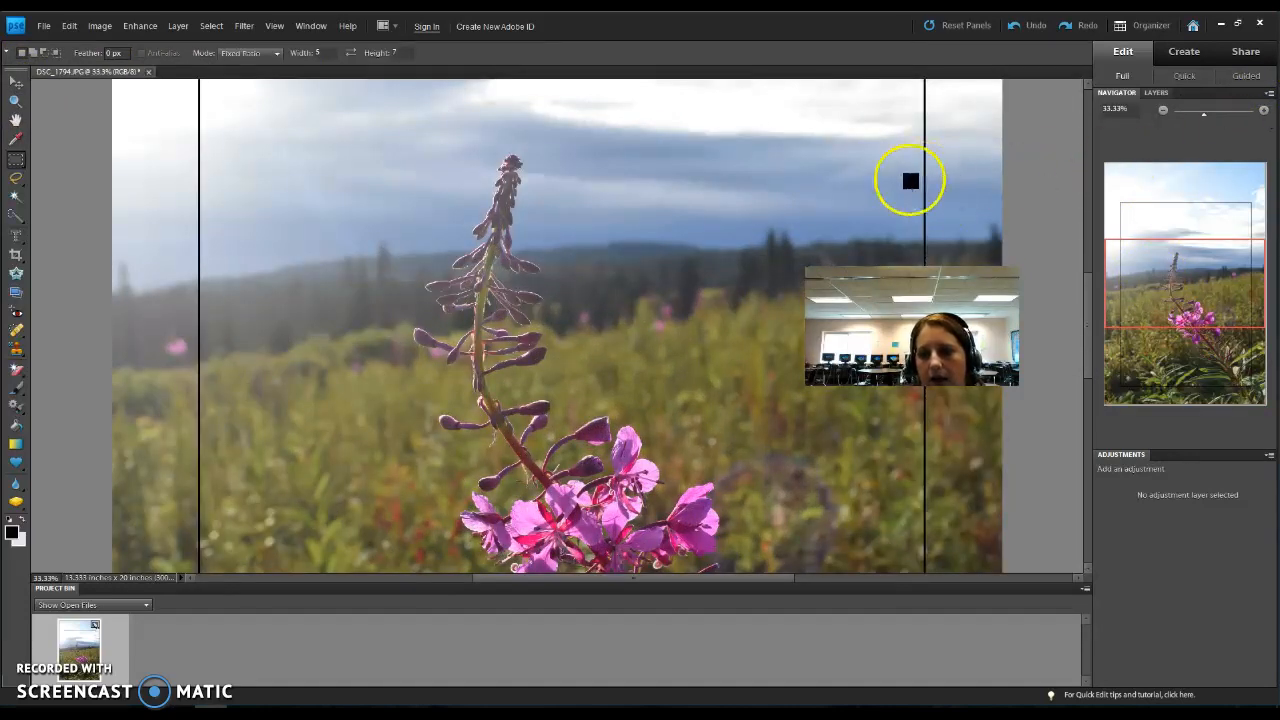
scroll(928, 177, down, 2)
scroll(928, 177, up, 3)
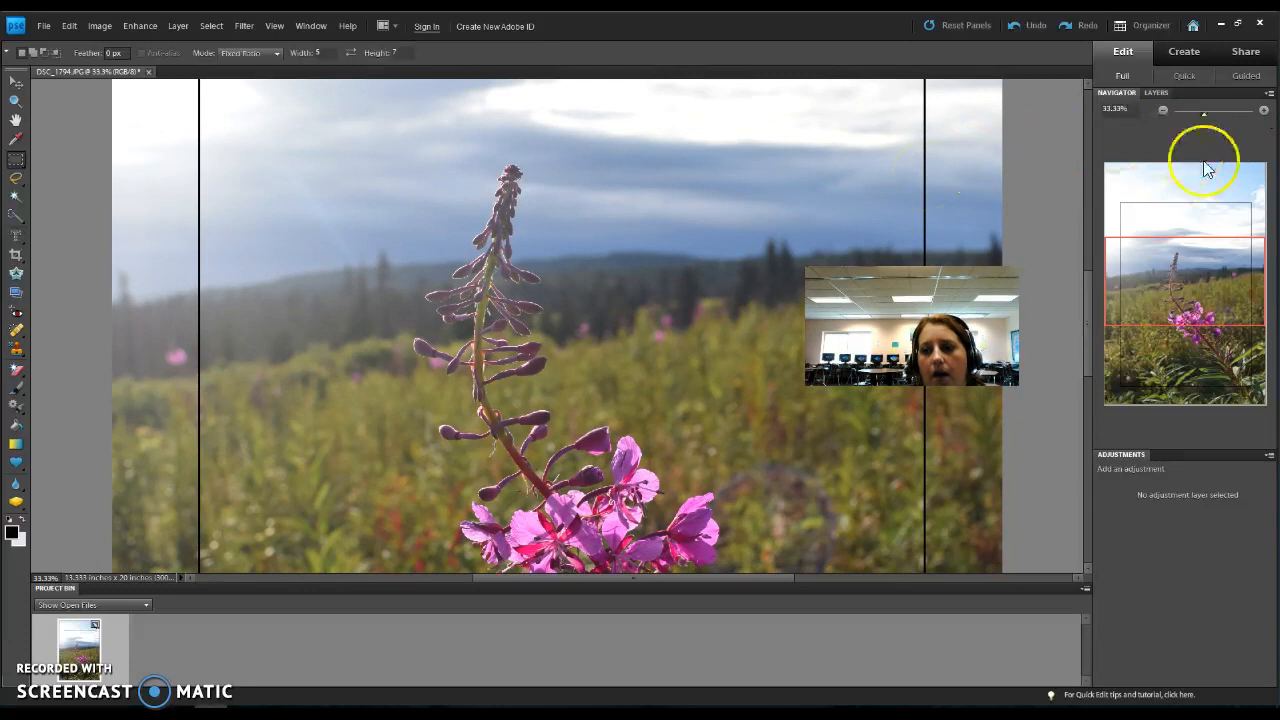
click(1164, 111)
click(1164, 111)
click(1164, 111)
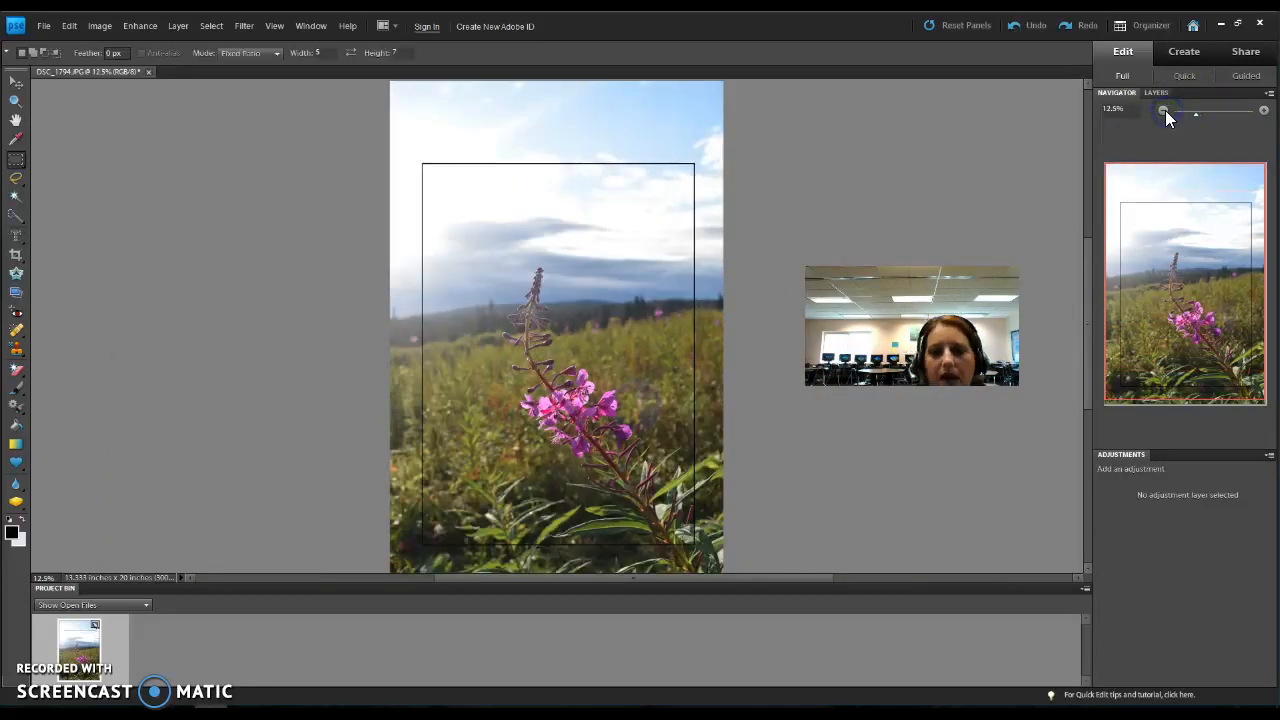
- Draw a small circular selection in the sky above the flower tip with the Elliptical Marquee
click(14, 160)
click(75, 181)
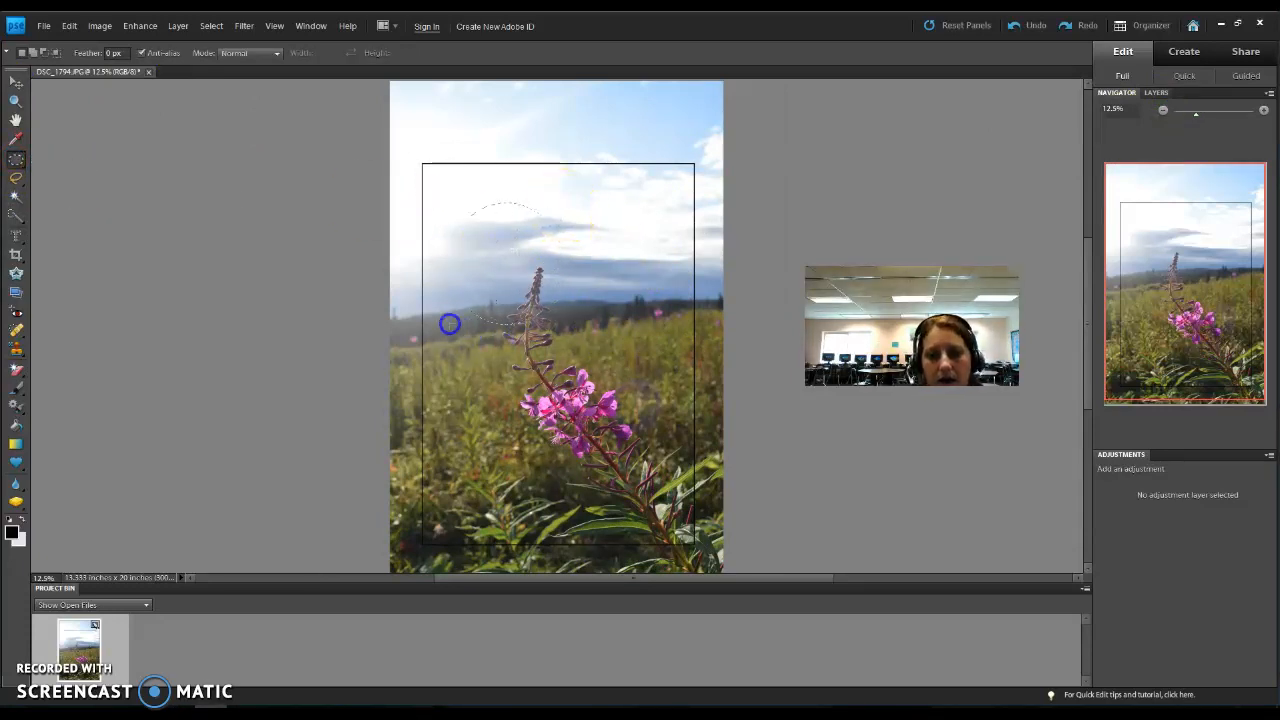
drag(429, 362, 460, 277)
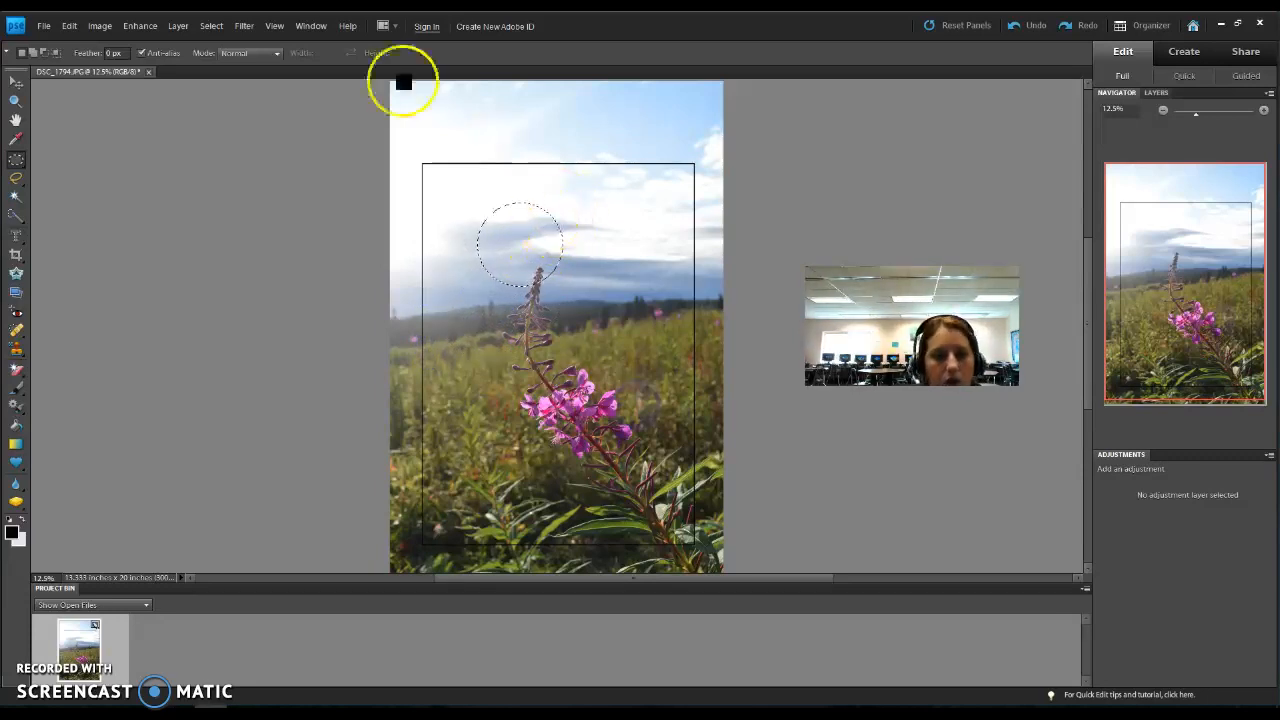
- Stroke the circular selection with a 10 px white outline placed inside
click(72, 28)
click(131, 187)
click(593, 240)
drag(537, 323, 484, 222)
click(774, 184)
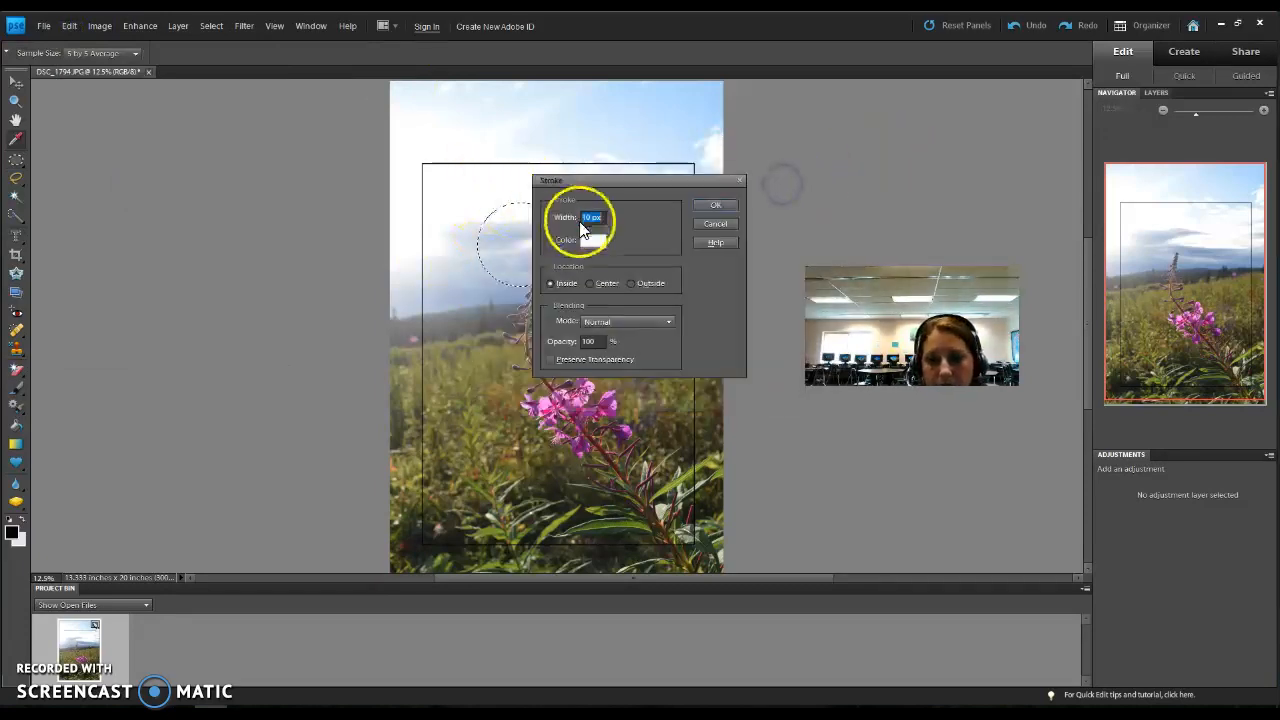
click(708, 205)
- Try to enlarge the selected circle to about 193% and reposition it with the Move tool
click(16, 82)
drag(563, 297, 643, 376)
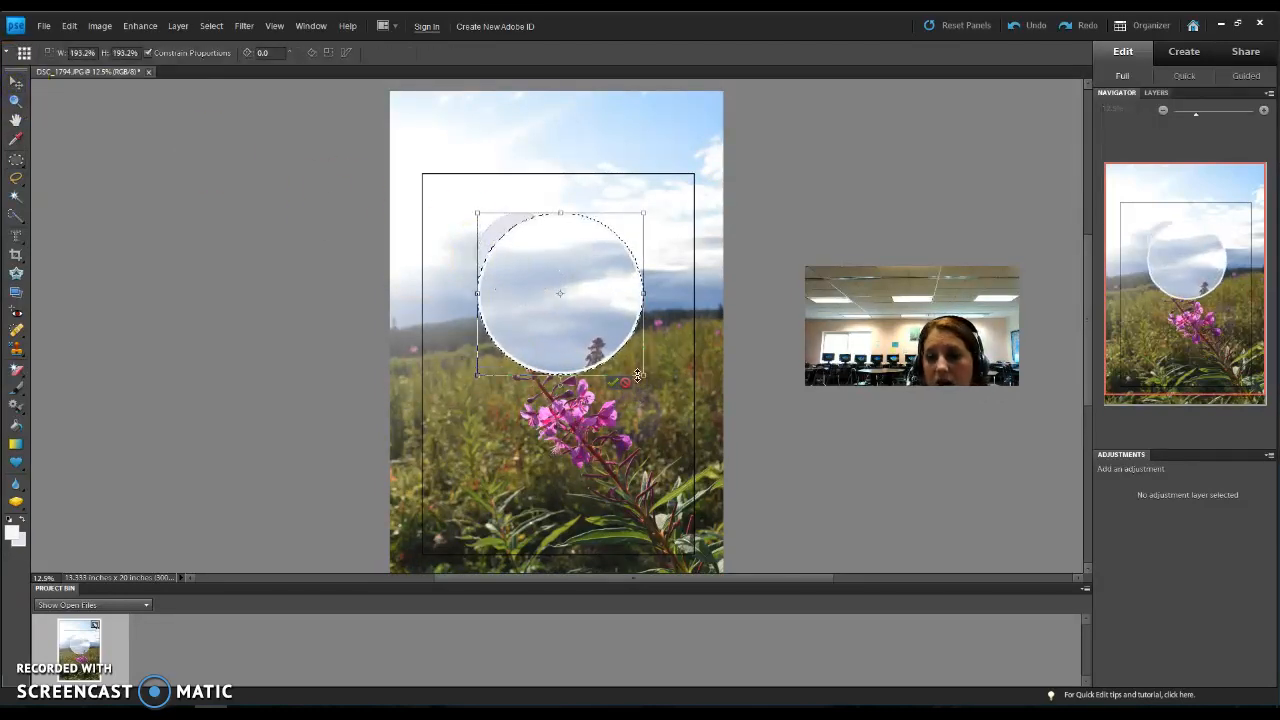
click(625, 382)
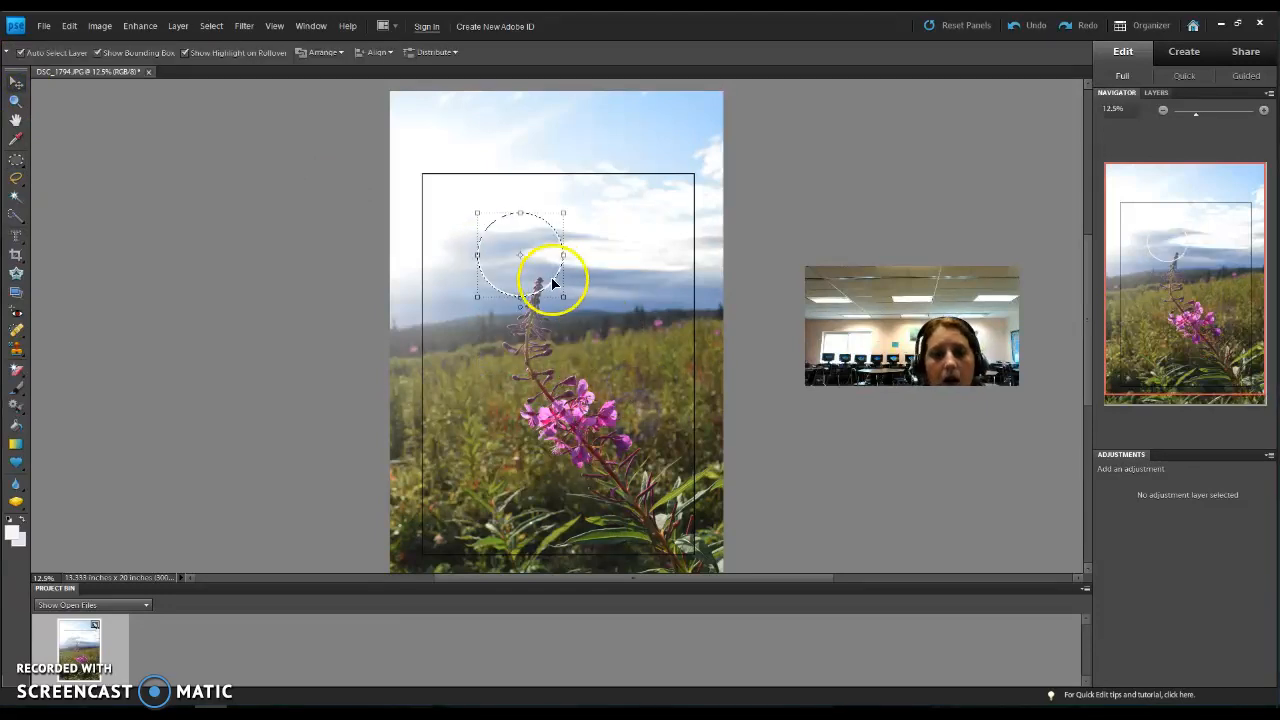
mouse_move(514, 252)
mouse_down()
mouse_move(523, 363)
mouse_move(545, 402)
mouse_move(541, 287)
mouse_move(520, 251)
mouse_up()
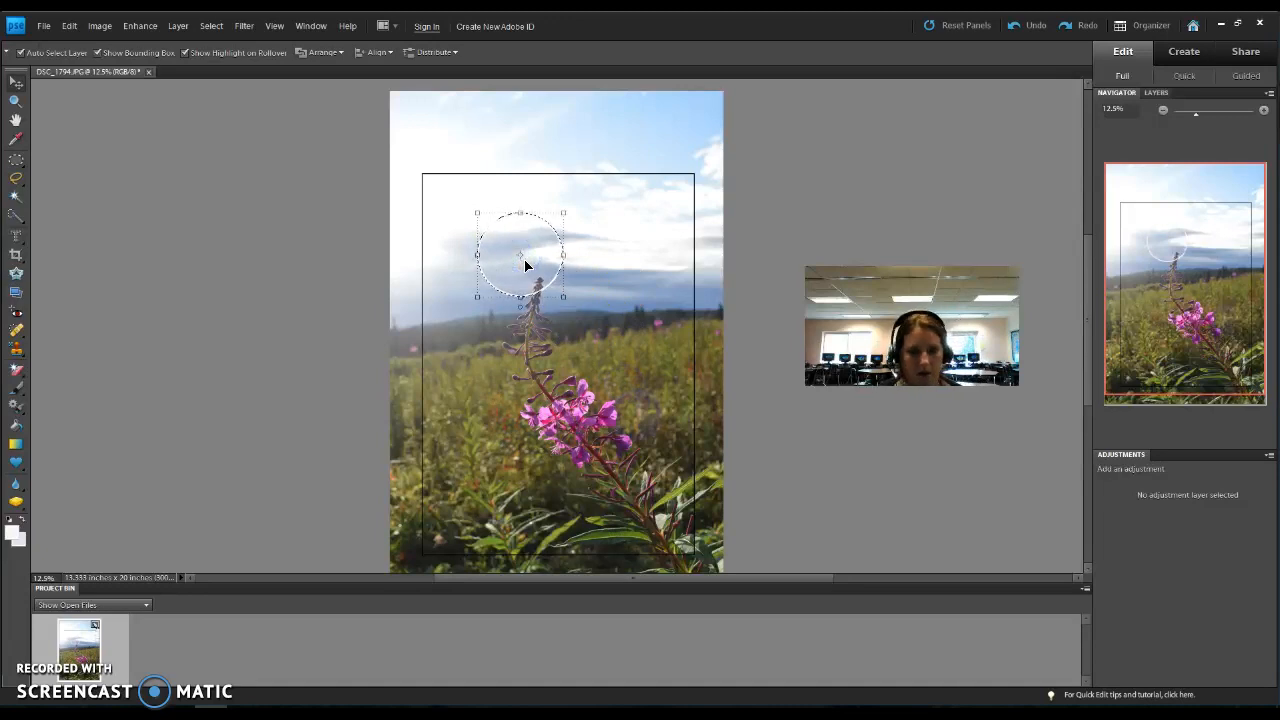
- Add a new blank layer above the background while the circular selection is active
click(1159, 92)
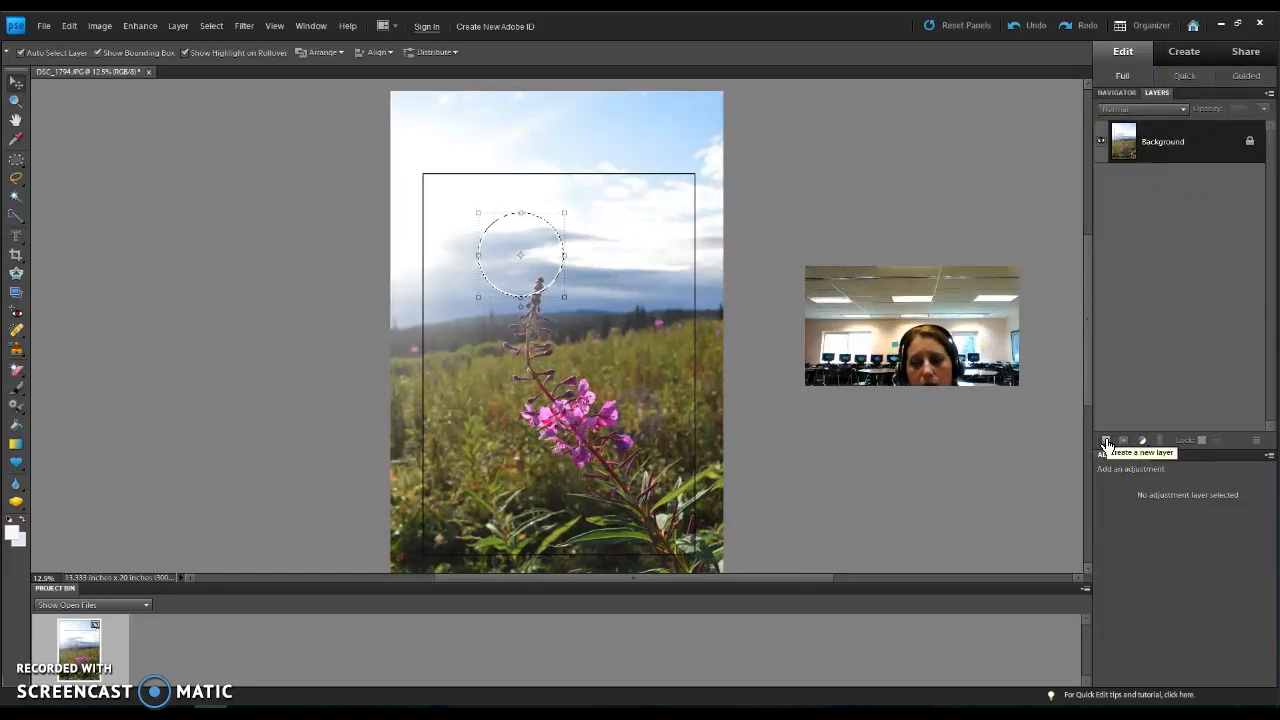
click(1105, 441)
click(1171, 140)
click(510, 206)
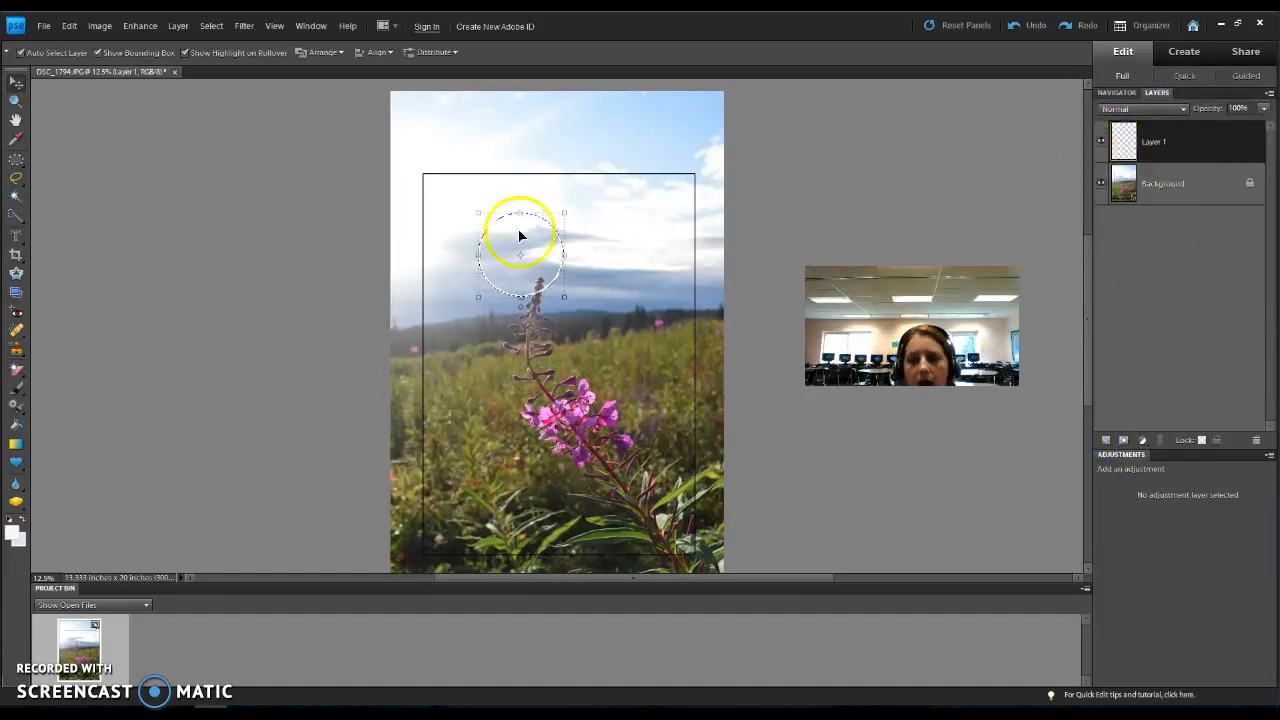
click(16, 159)
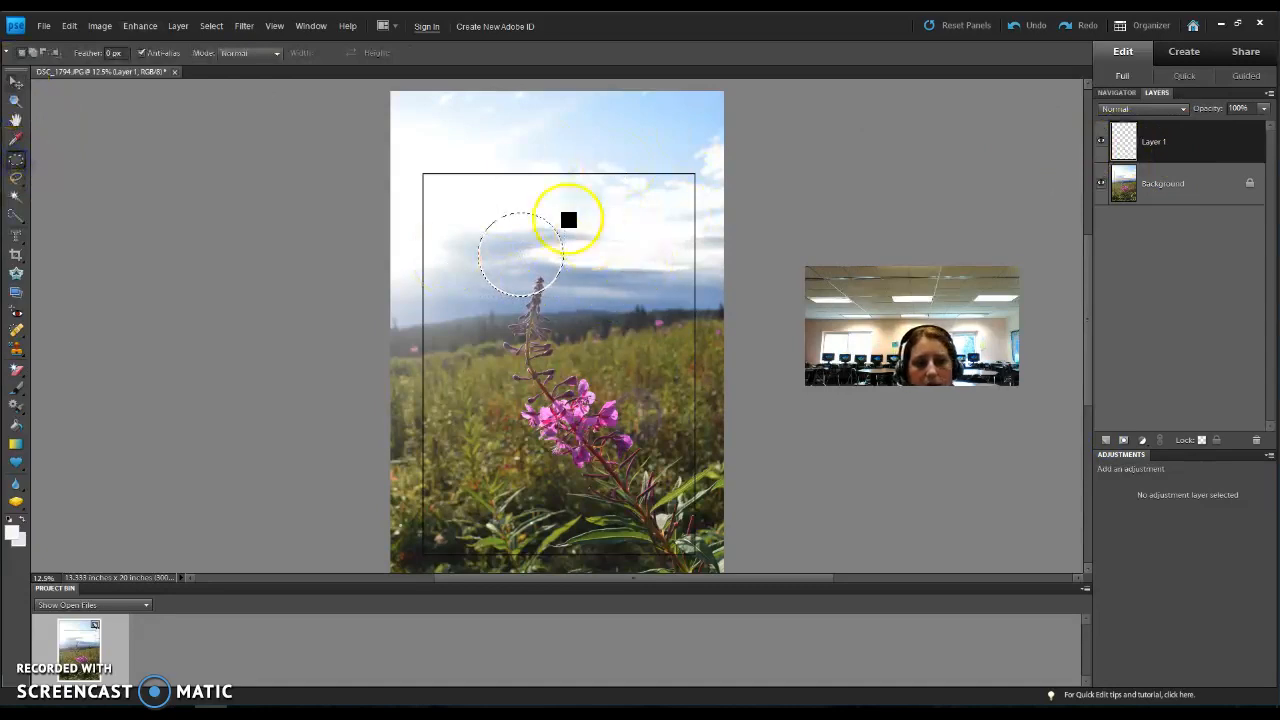
- Undo the new layer and the white circle outline, leaving the photo with no active selection
key(ctrl+z)
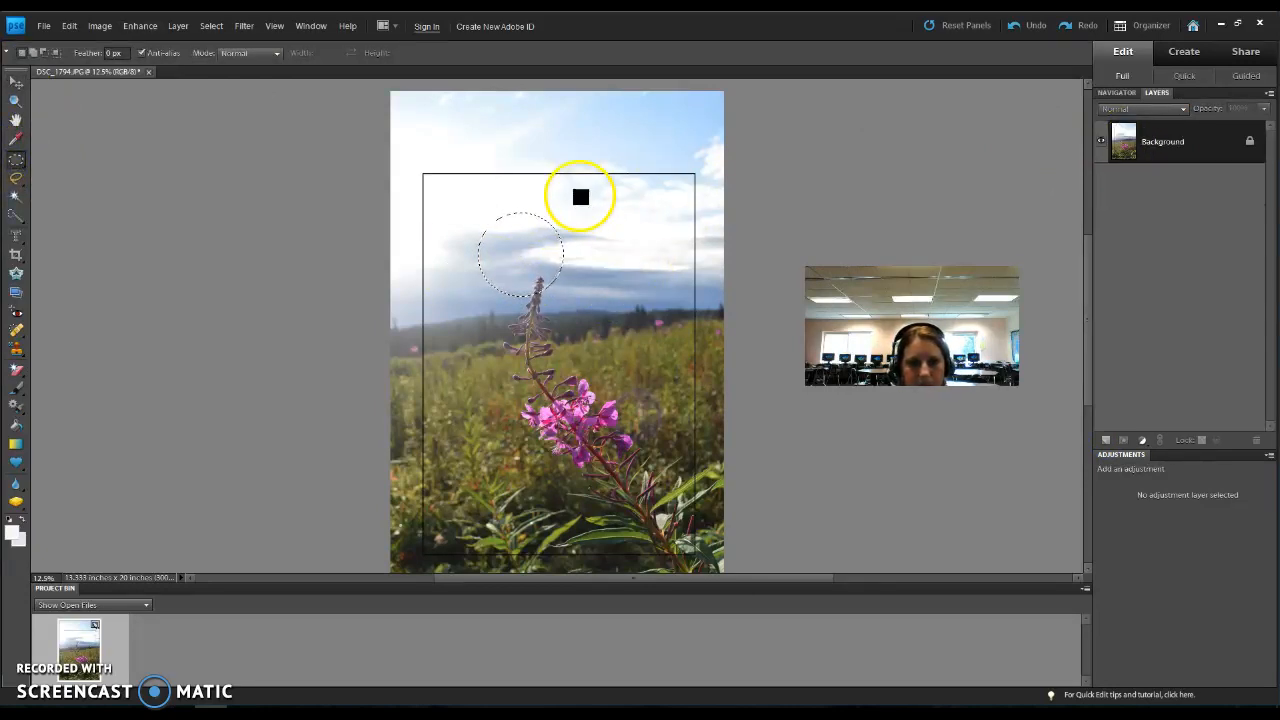
click(15, 86)
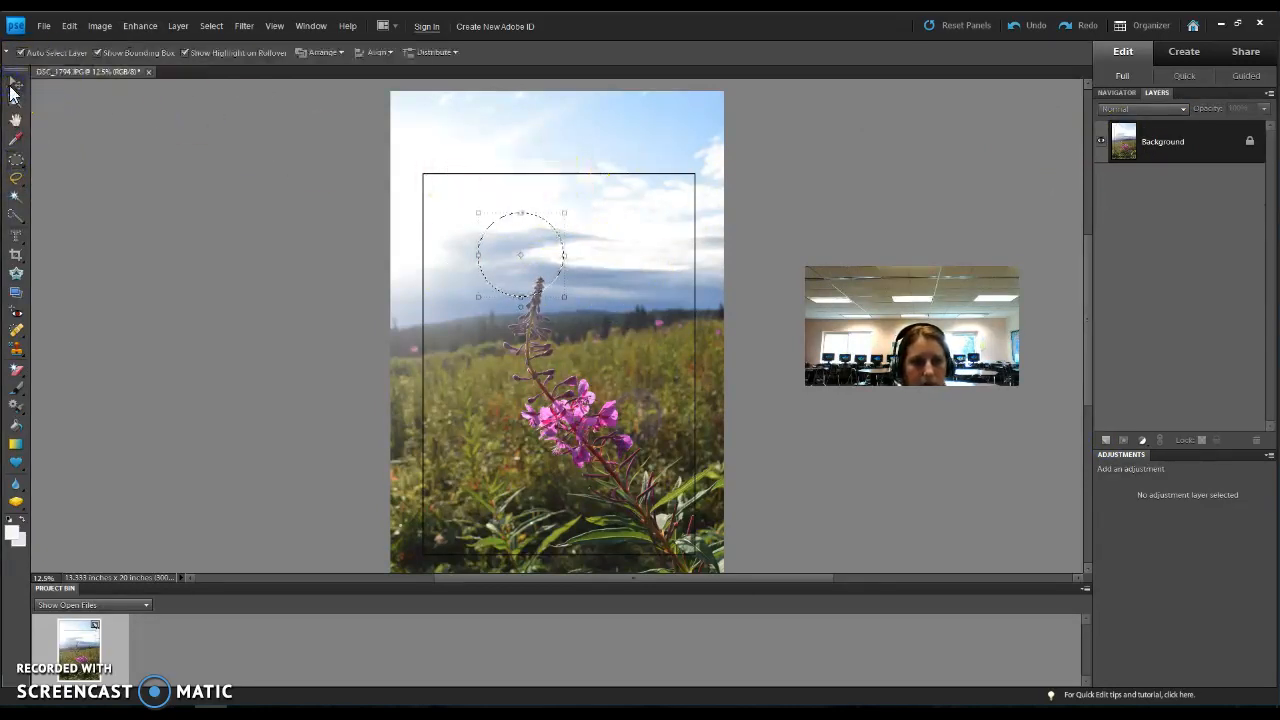
click(16, 159)
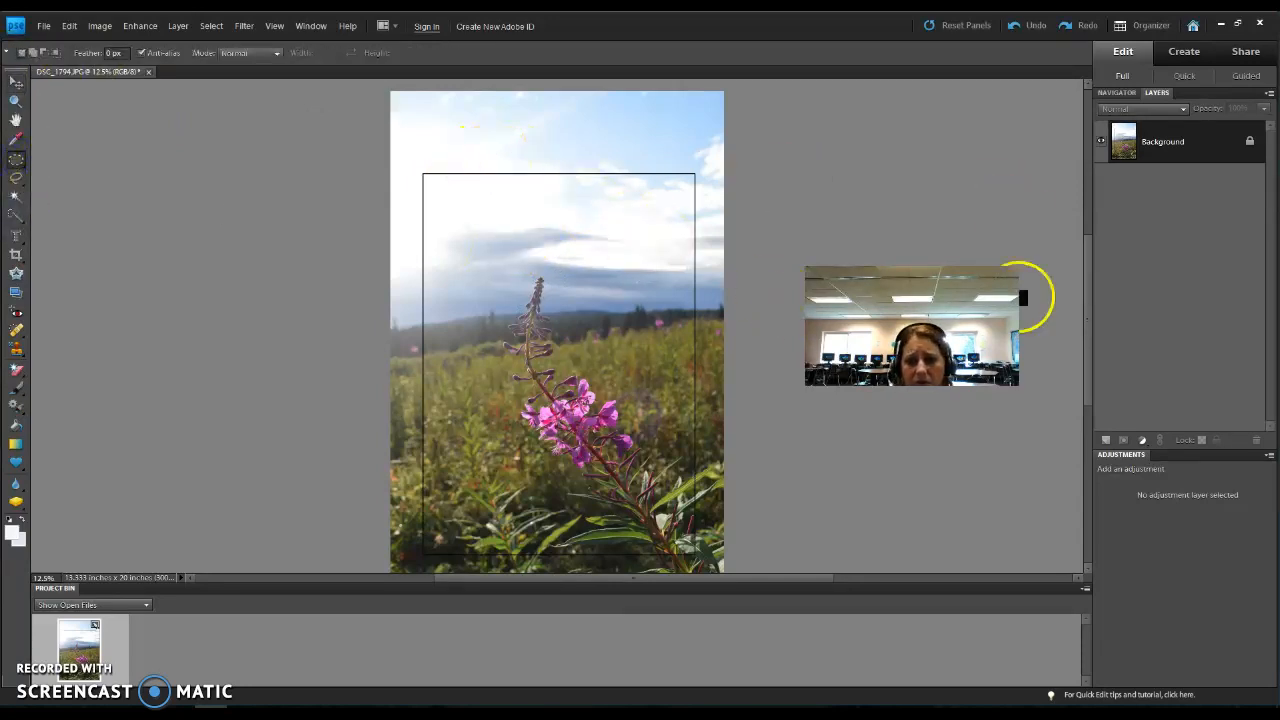
- Add a new blank layer above the background and make it the active layer
click(1108, 440)
click(1158, 145)
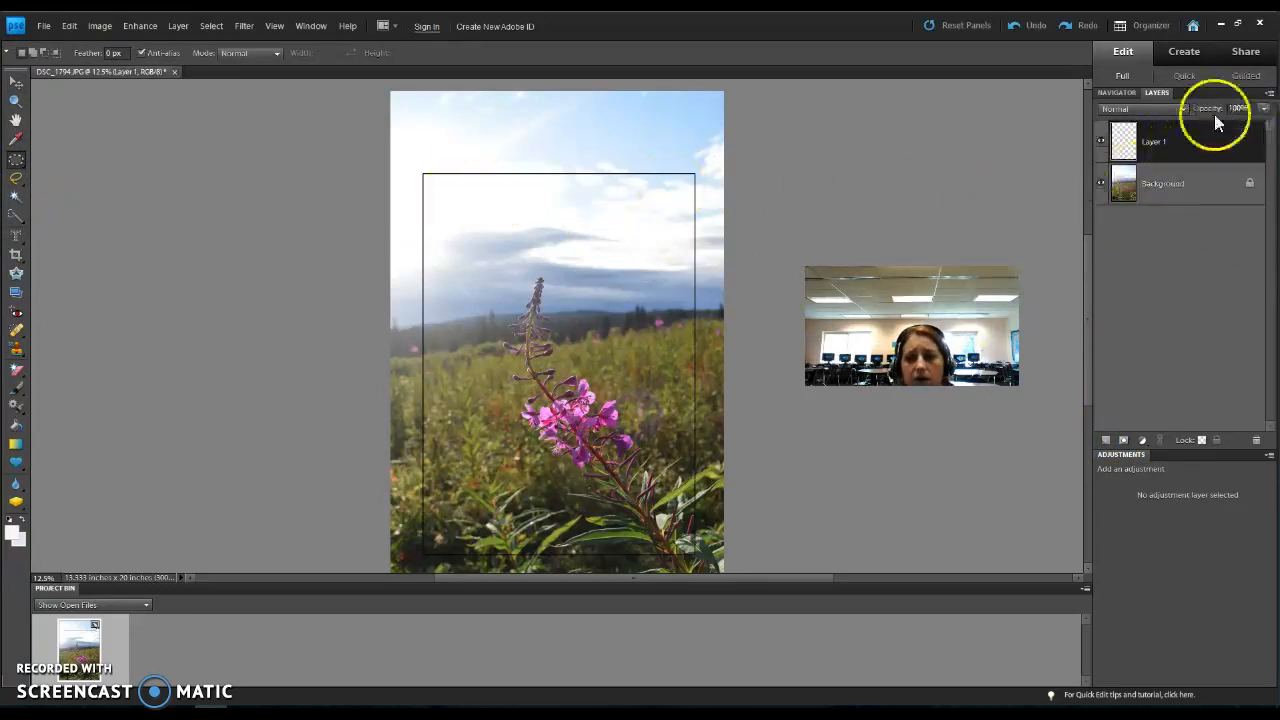
click(1190, 185)
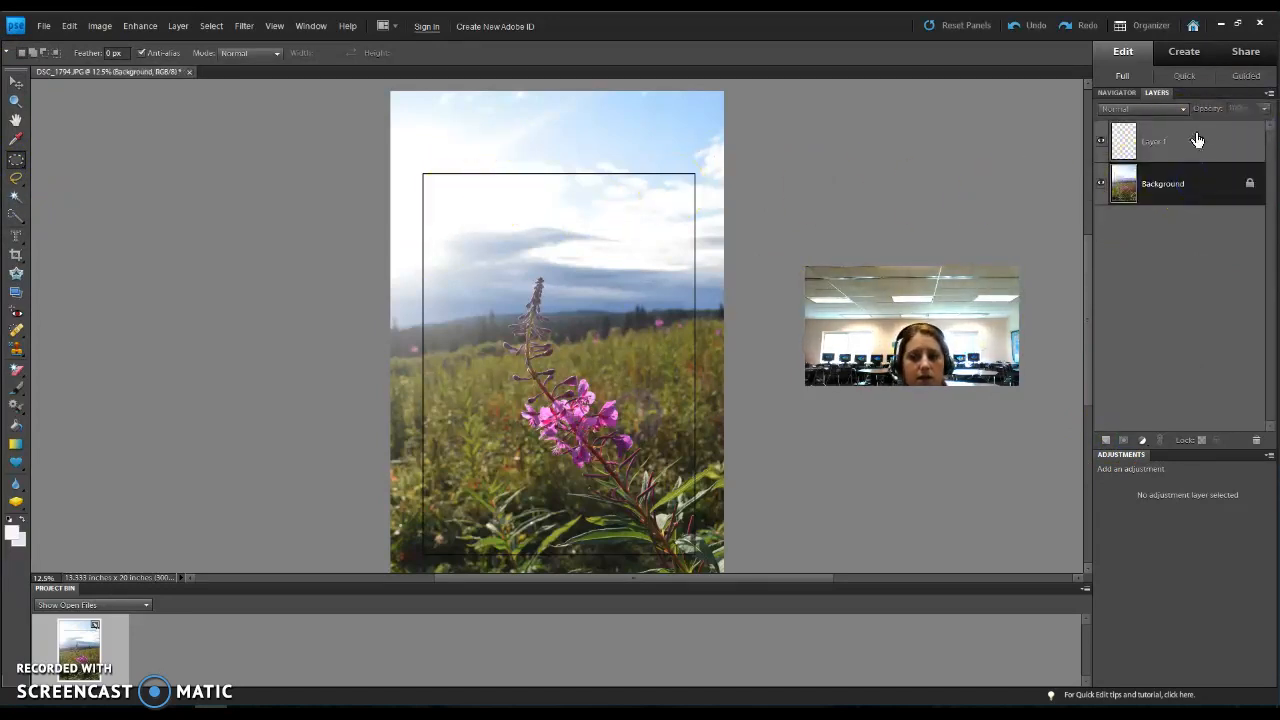
click(1197, 140)
- Draw an elliptical selection in the sky around the flower tip and stroke it on the new layer with a 20 px white outline inside
drag(497, 206, 605, 327)
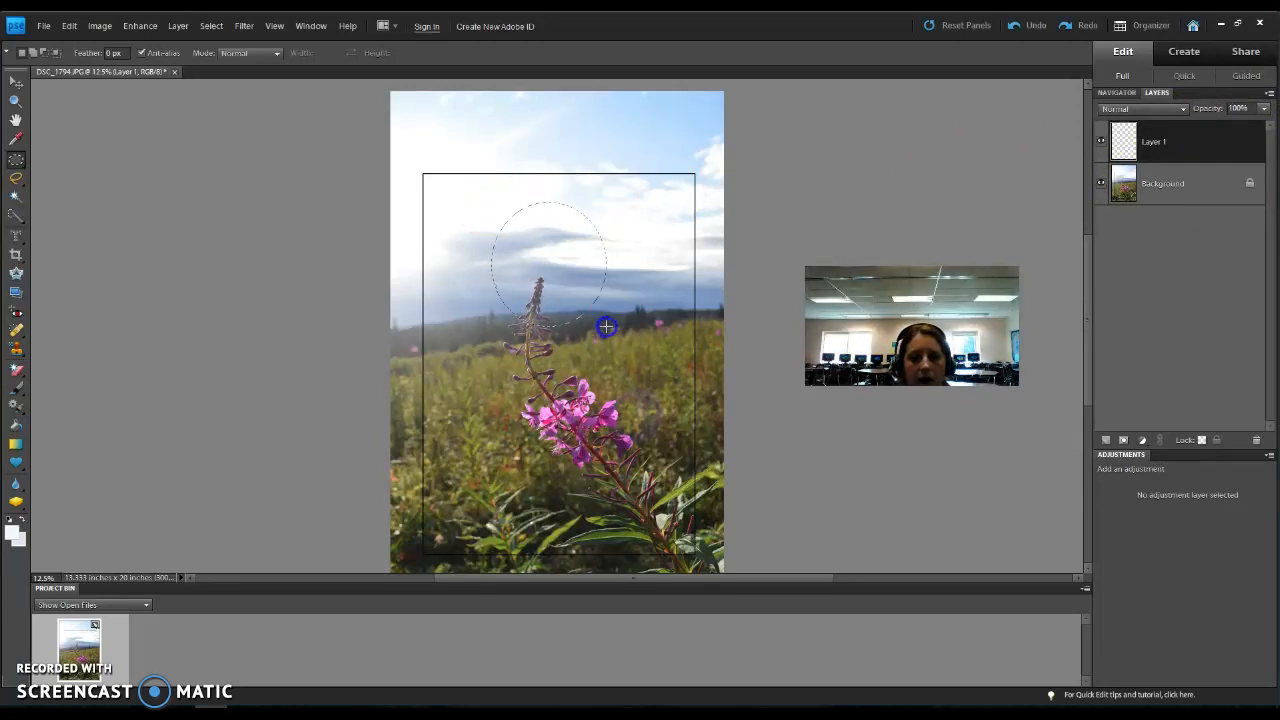
click(69, 25)
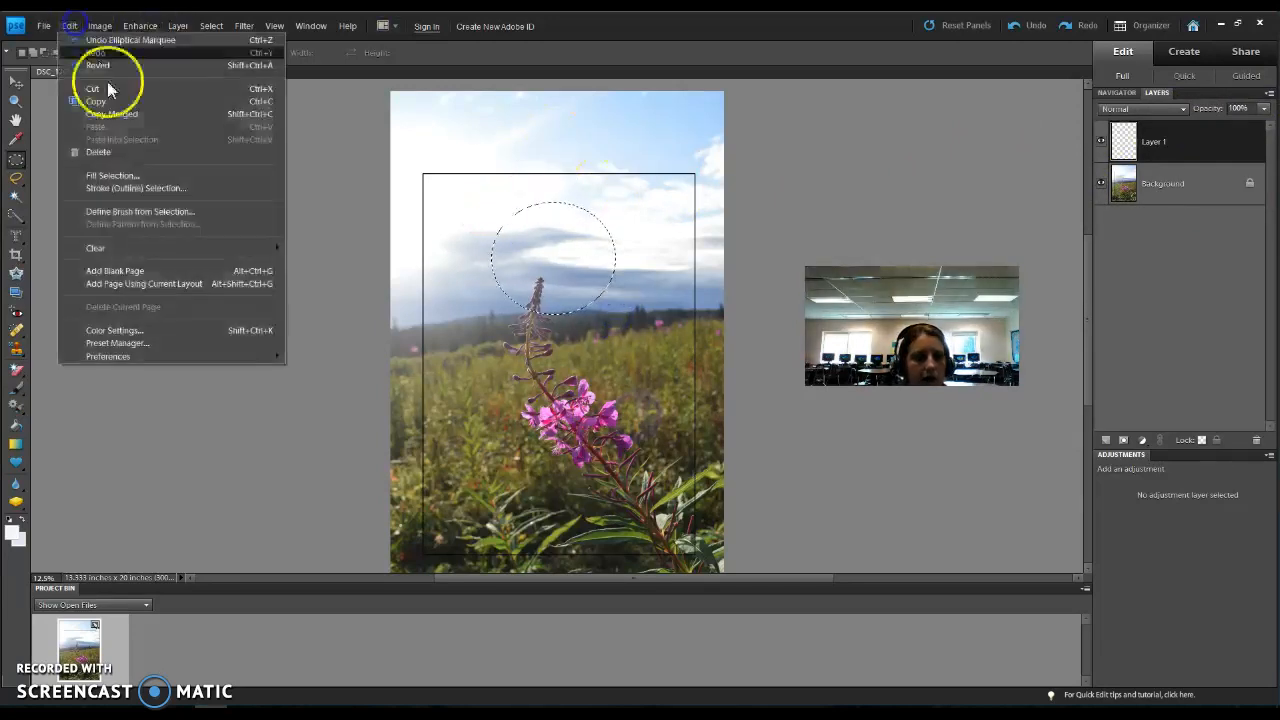
click(157, 188)
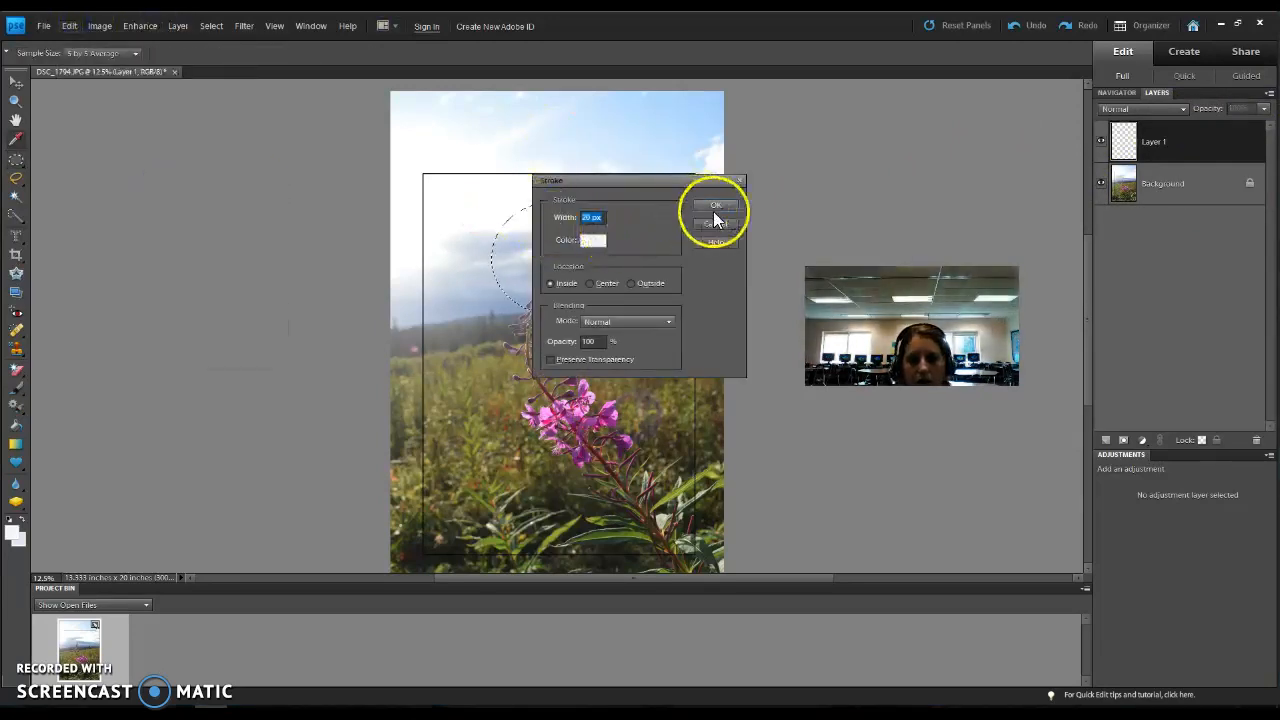
click(713, 209)
- Move the outlined circle down so that it overlaps the pink blossoms
click(15, 81)
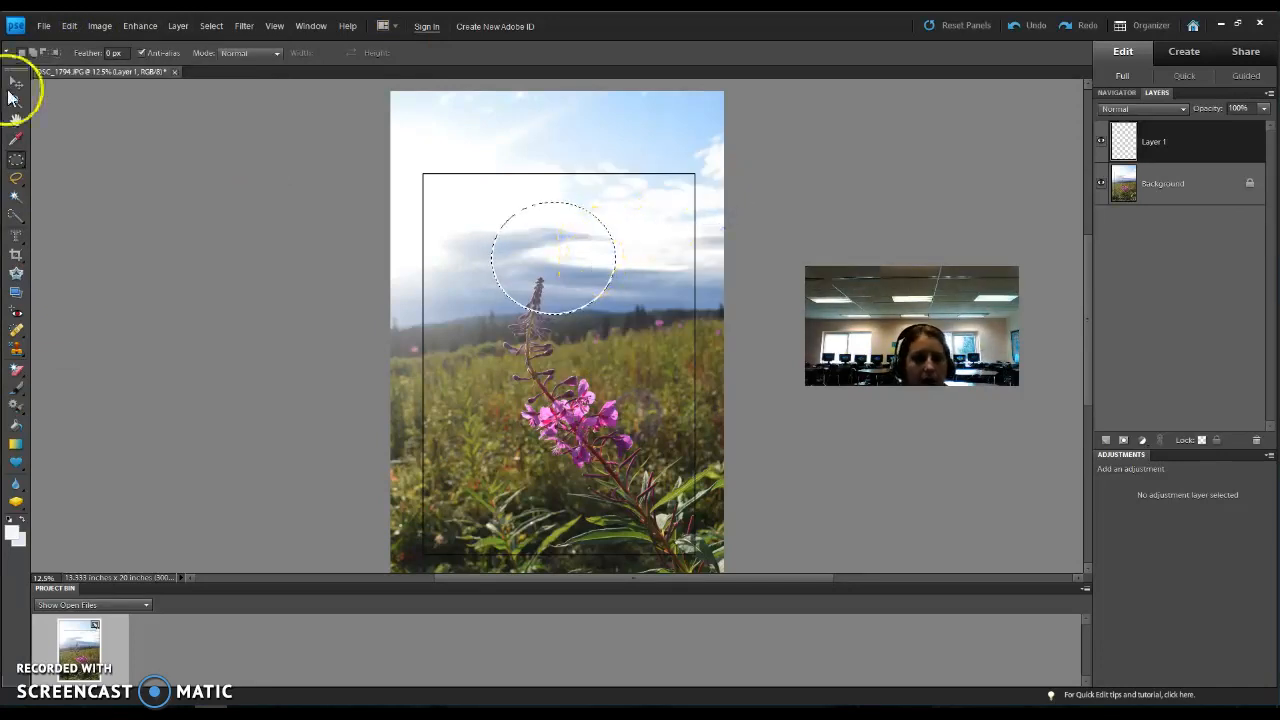
drag(567, 256, 573, 368)
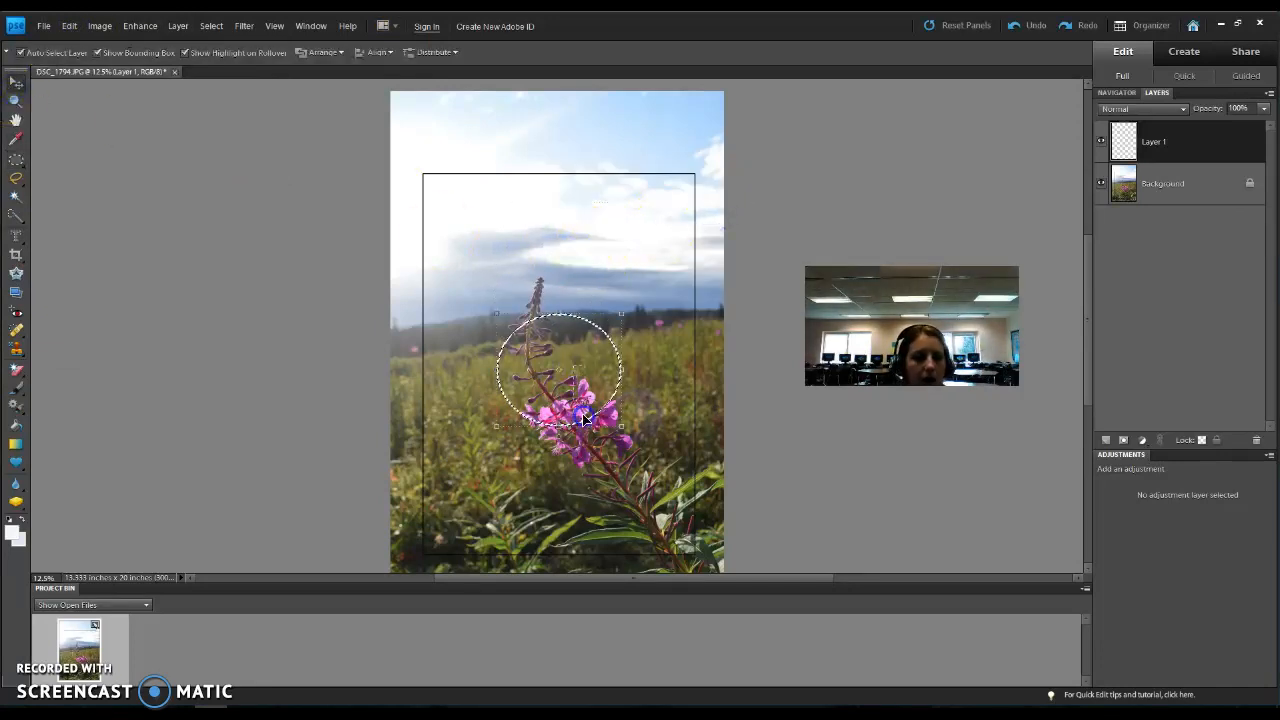
click(562, 373)
drag(531, 335, 571, 400)
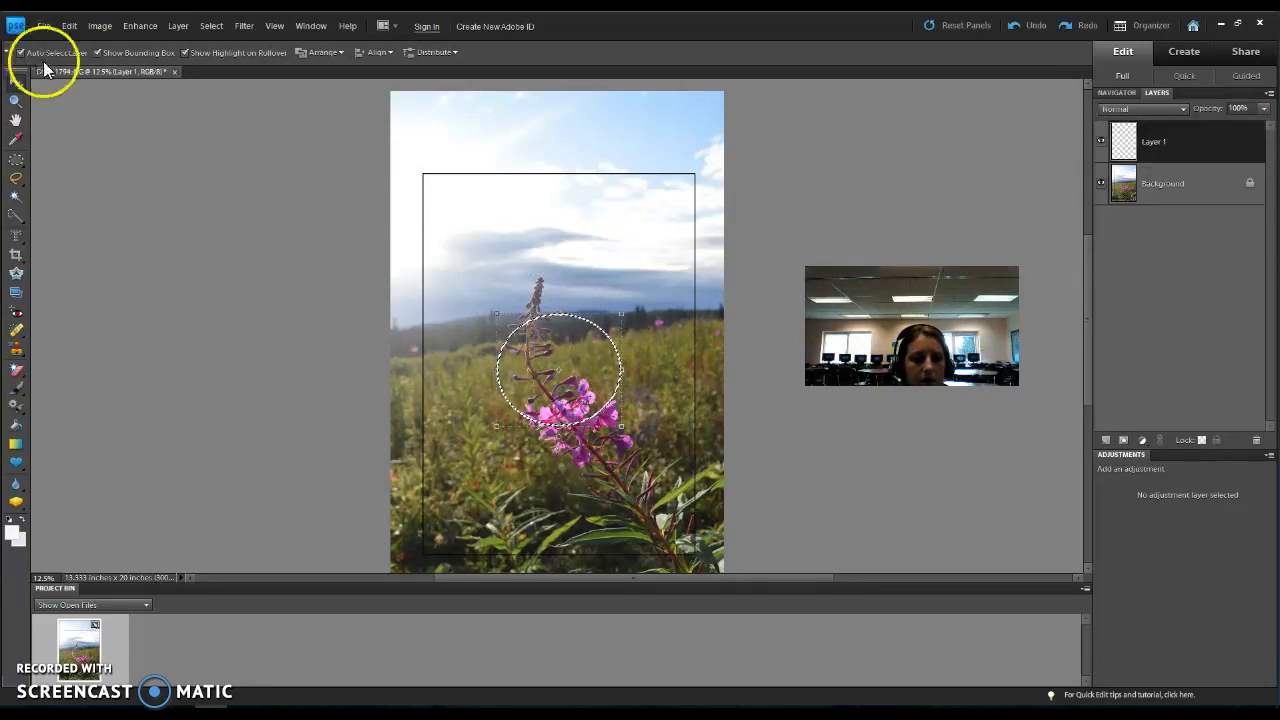
click(595, 427)
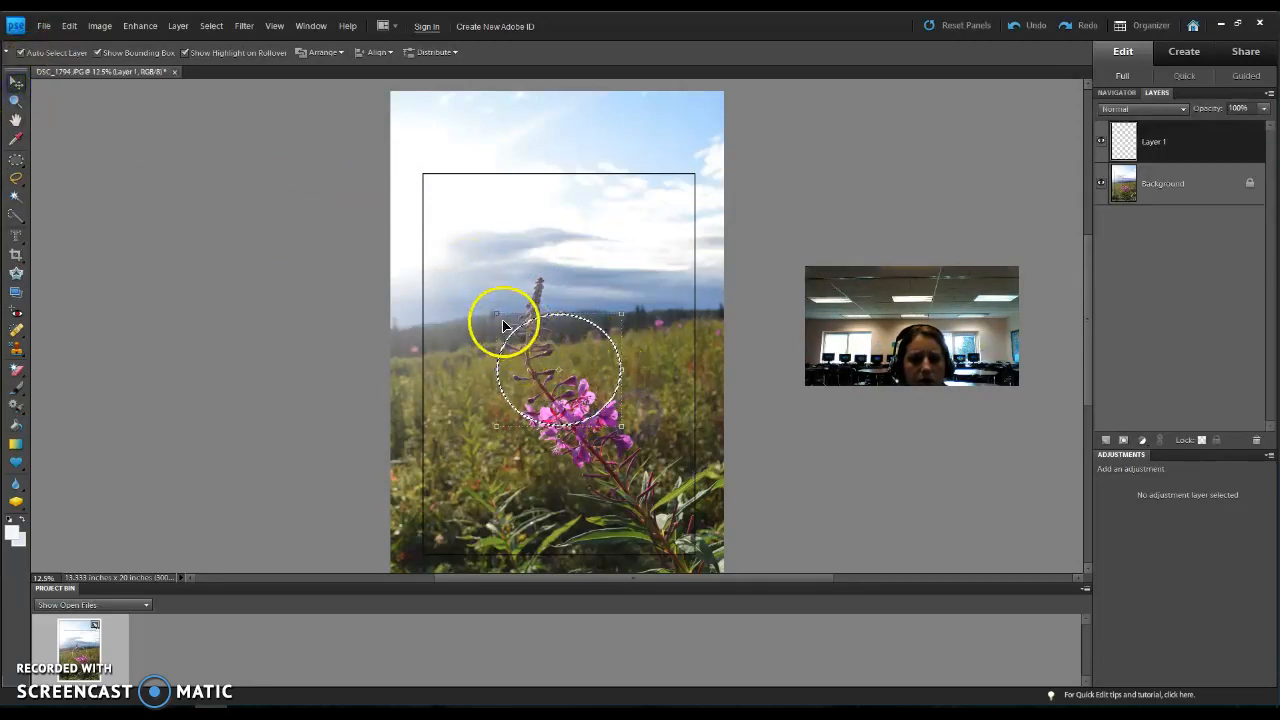
- Try to stretch the outlined circle's height to 111.8%, then discard the transformation
right_click(606, 425)
click(644, 393)
drag(561, 427, 566, 442)
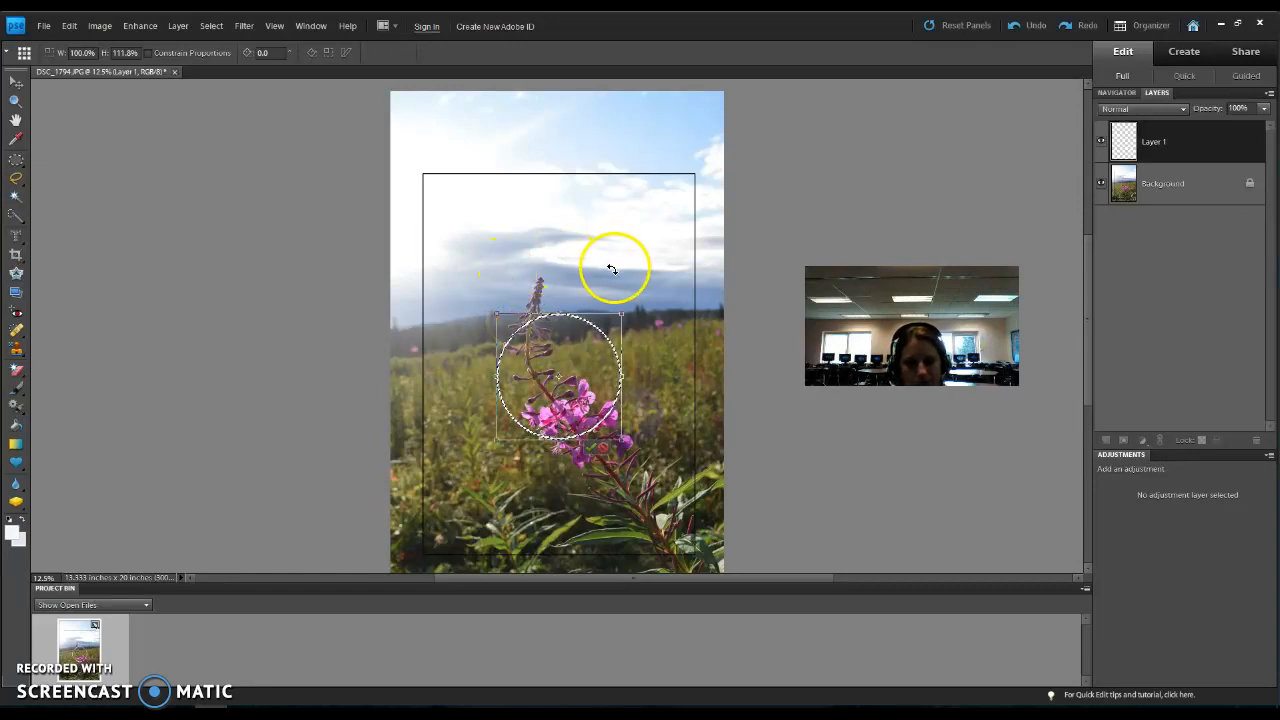
click(18, 162)
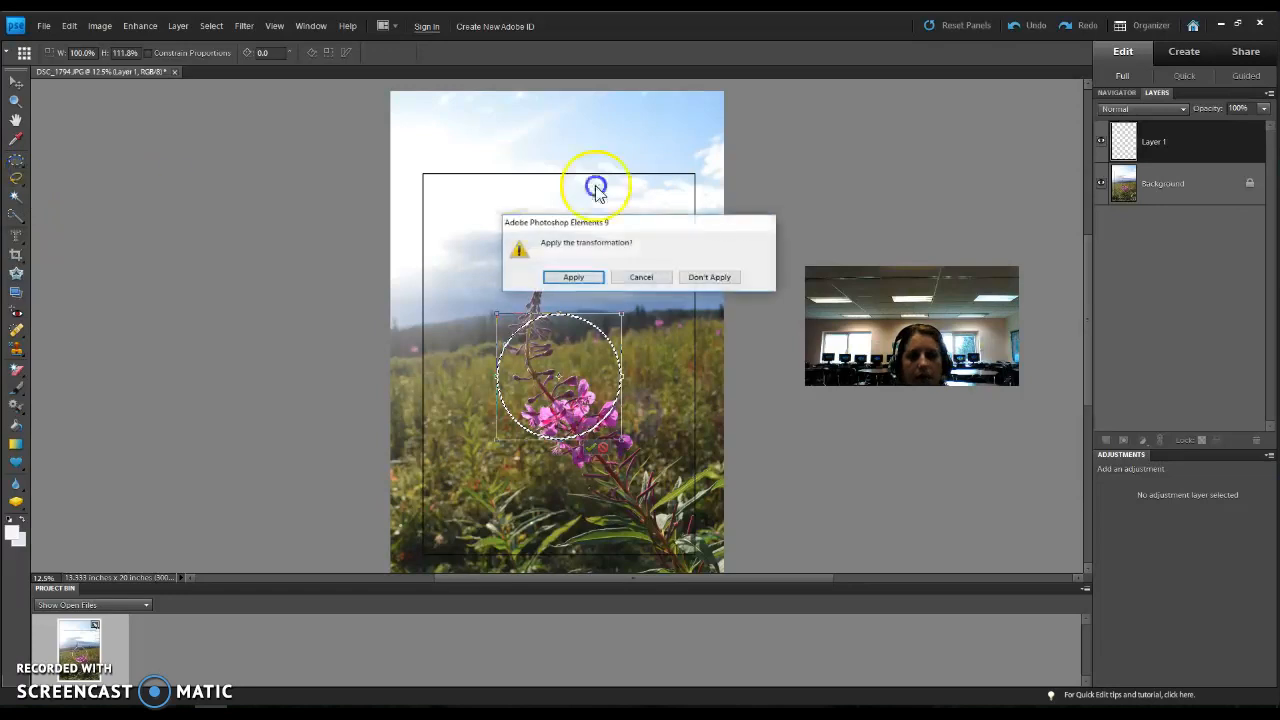
click(695, 277)
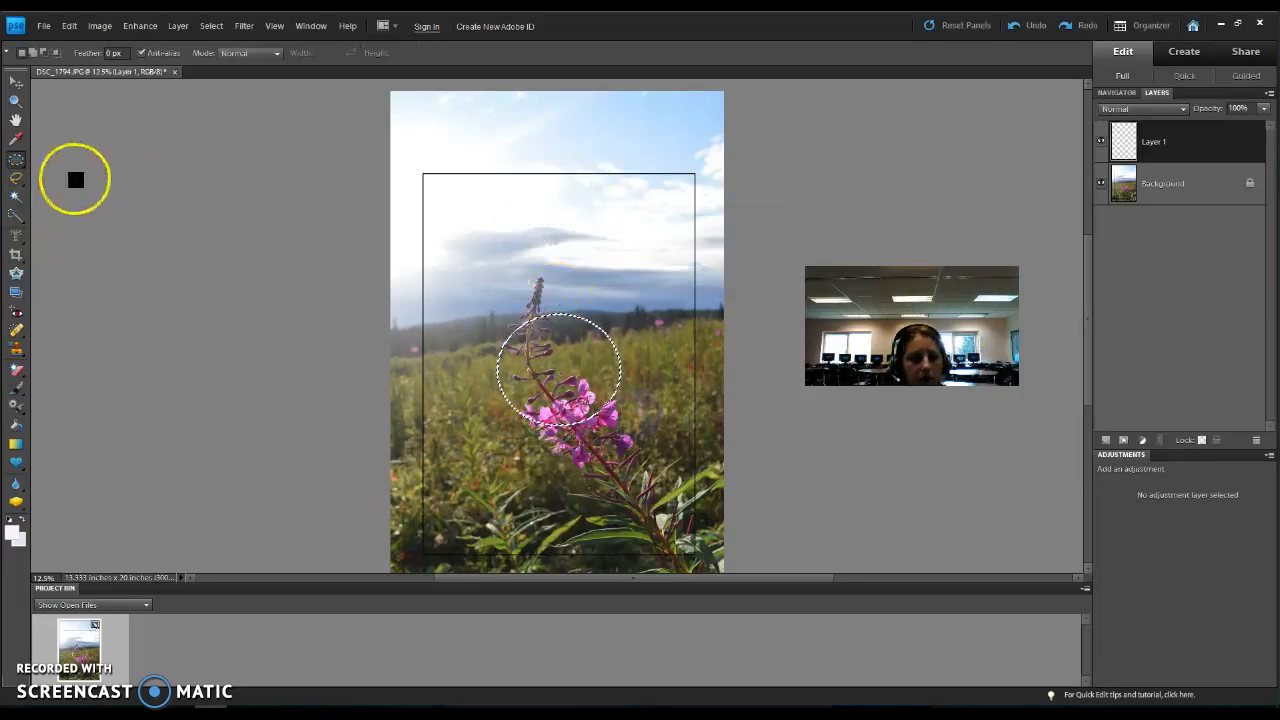
- Return the circle to the sky and draw new elliptical selections, ending with a wide one across the sky
drag(589, 361, 584, 250)
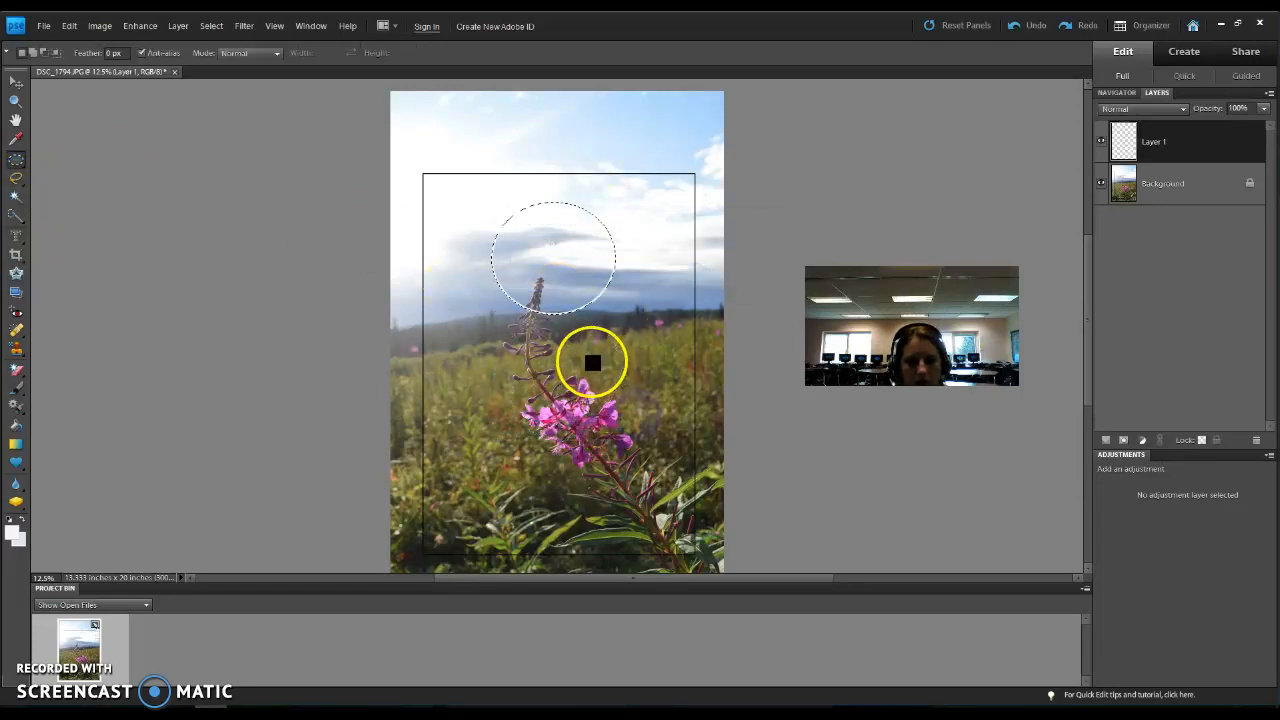
click(566, 296)
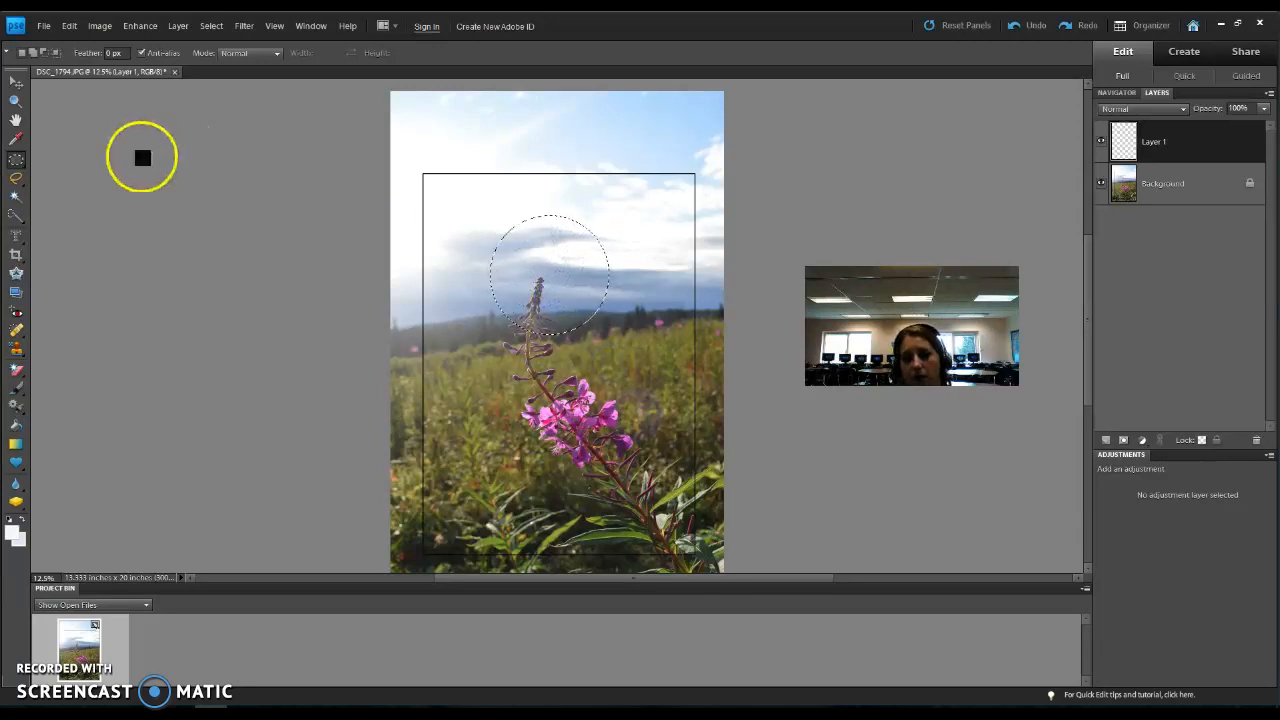
click(474, 160)
drag(657, 256, 689, 235)
drag(695, 332, 695, 331)
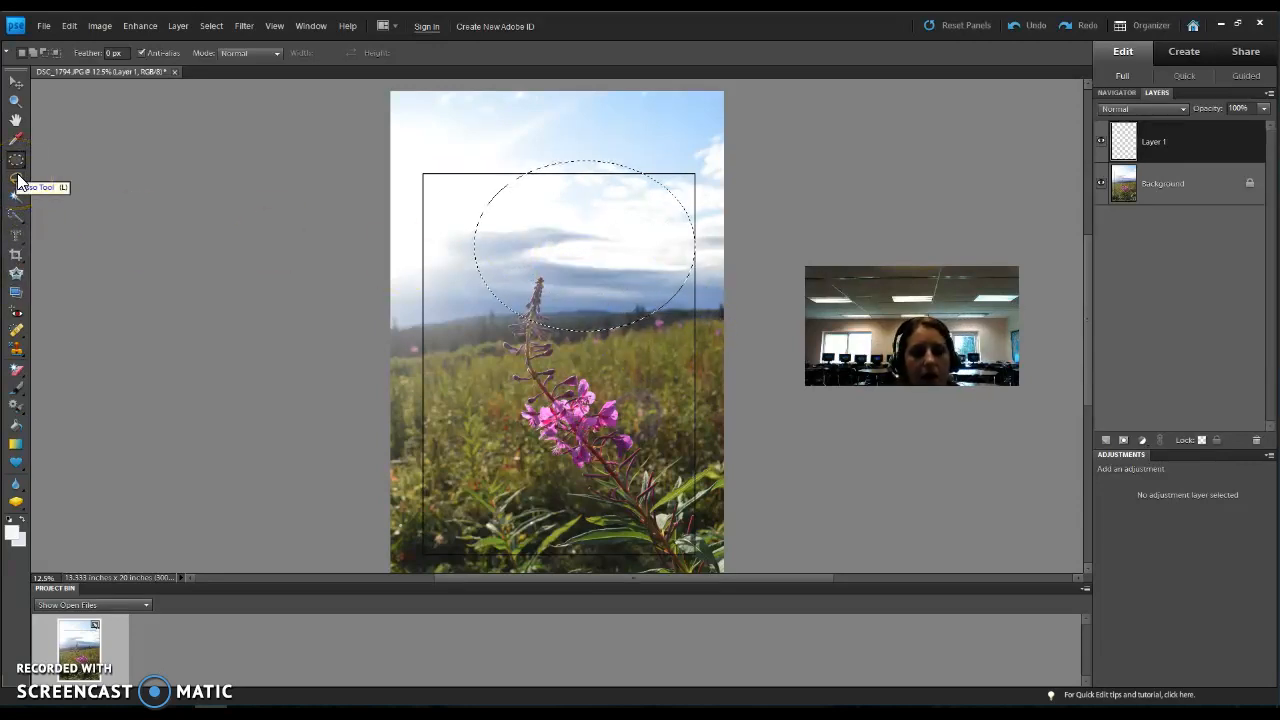
- Revert the photo to its last saved version and switch to the Lasso Tool
click(70, 26)
click(95, 66)
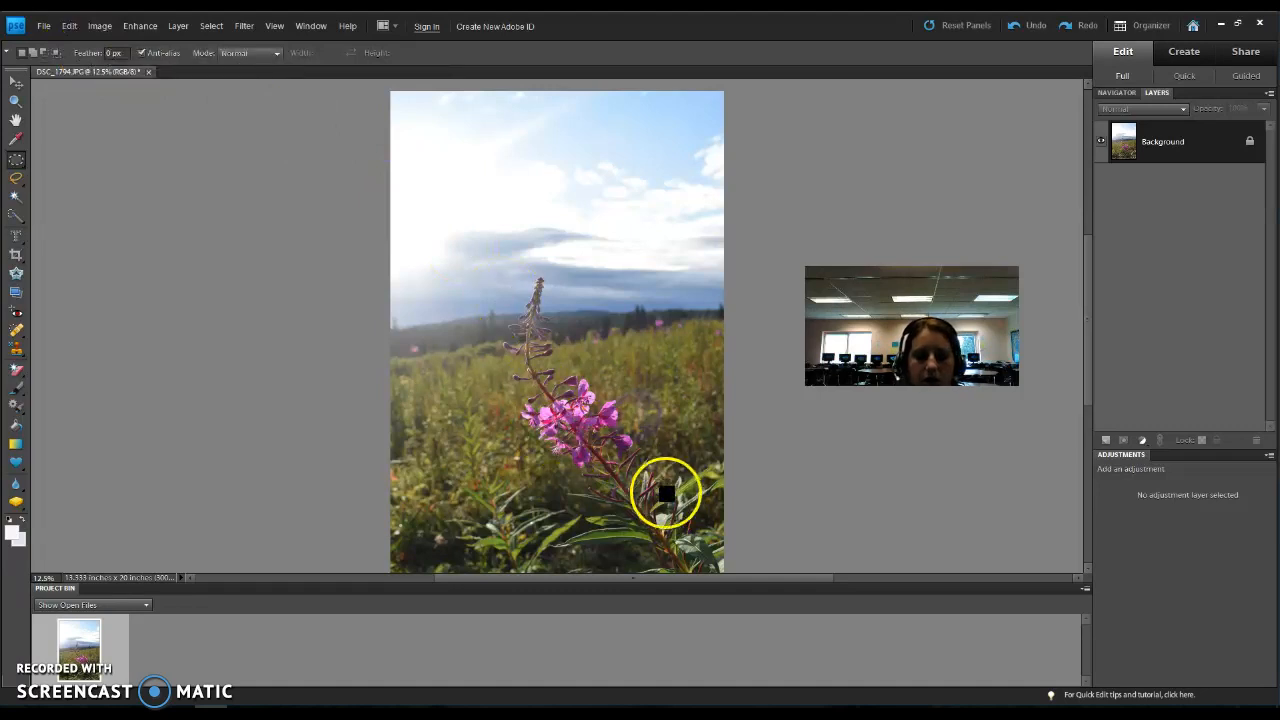
click(20, 181)
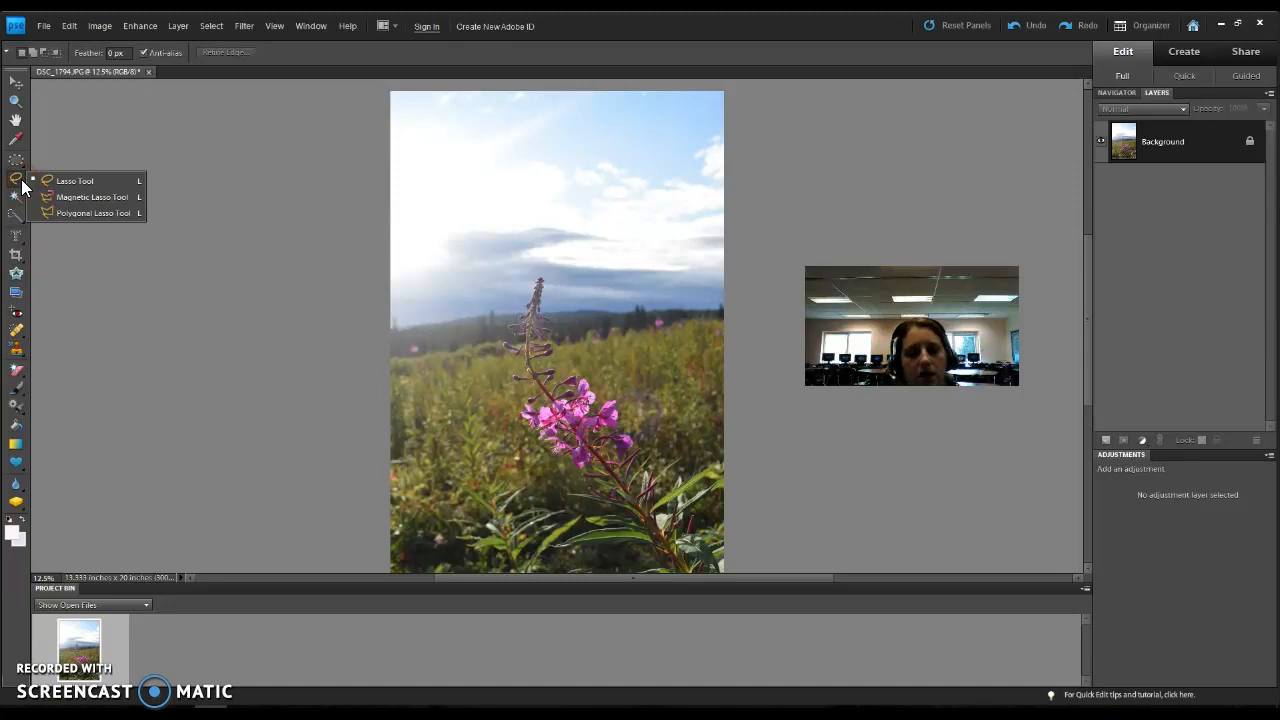
click(72, 186)
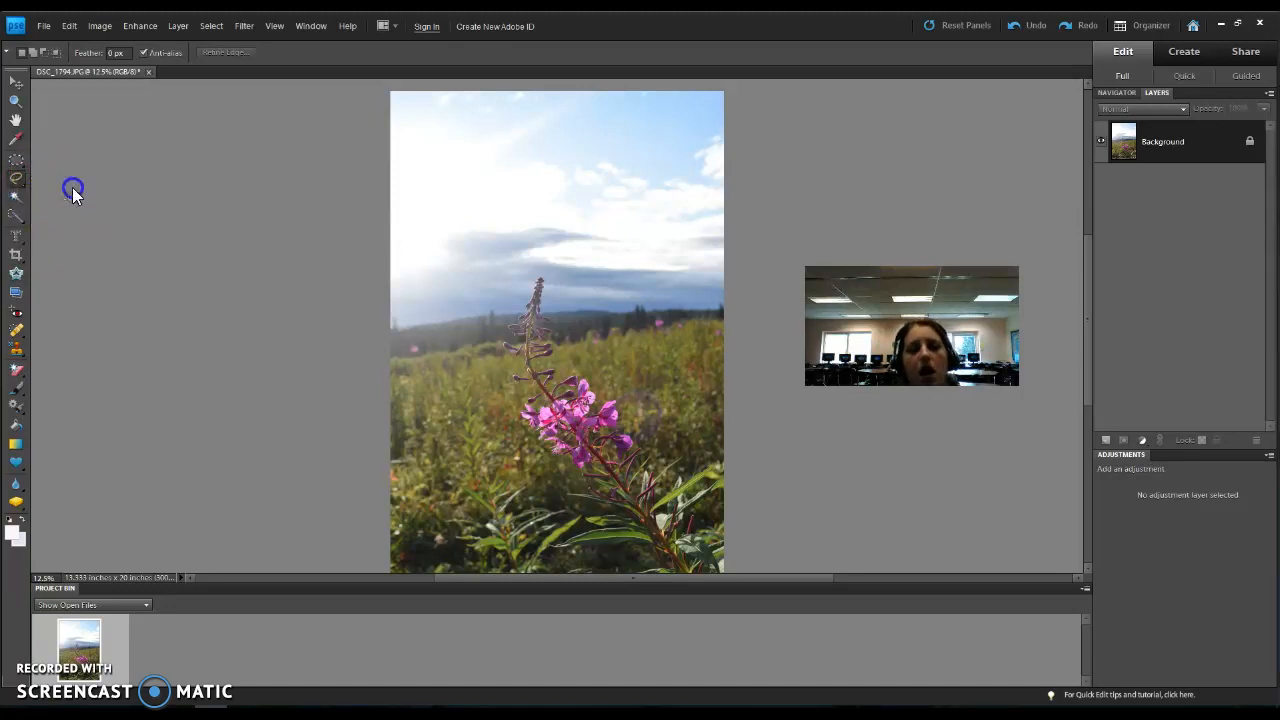
- Draw a small freehand lasso selection beside the flower stem, clear it, and draw a larger roundish one in the sky
click(465, 374)
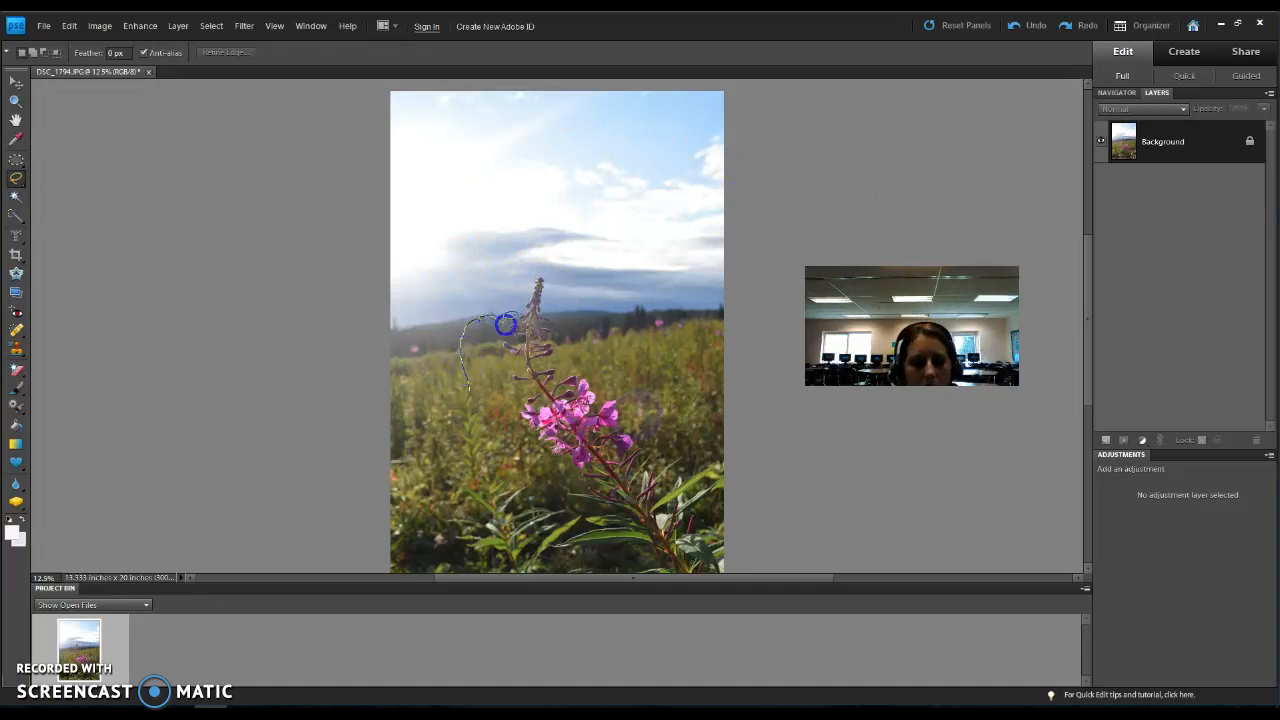
drag(469, 394, 468, 384)
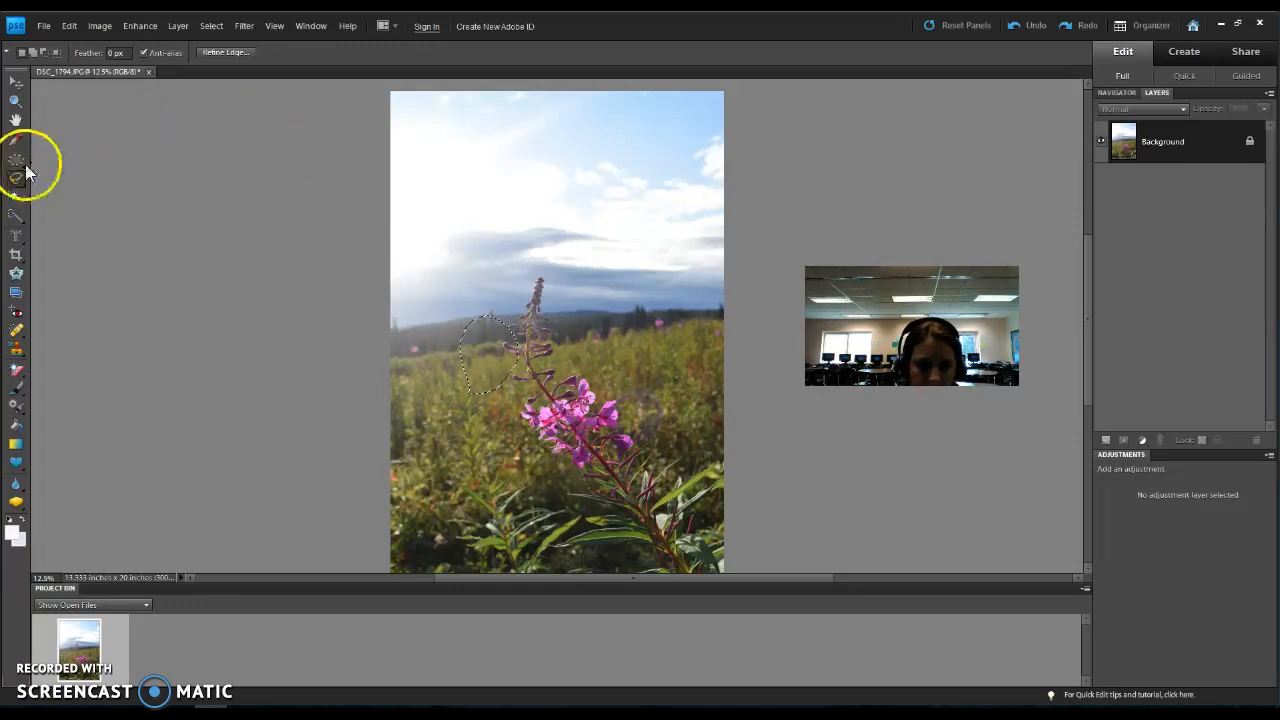
key(ctrl+d)
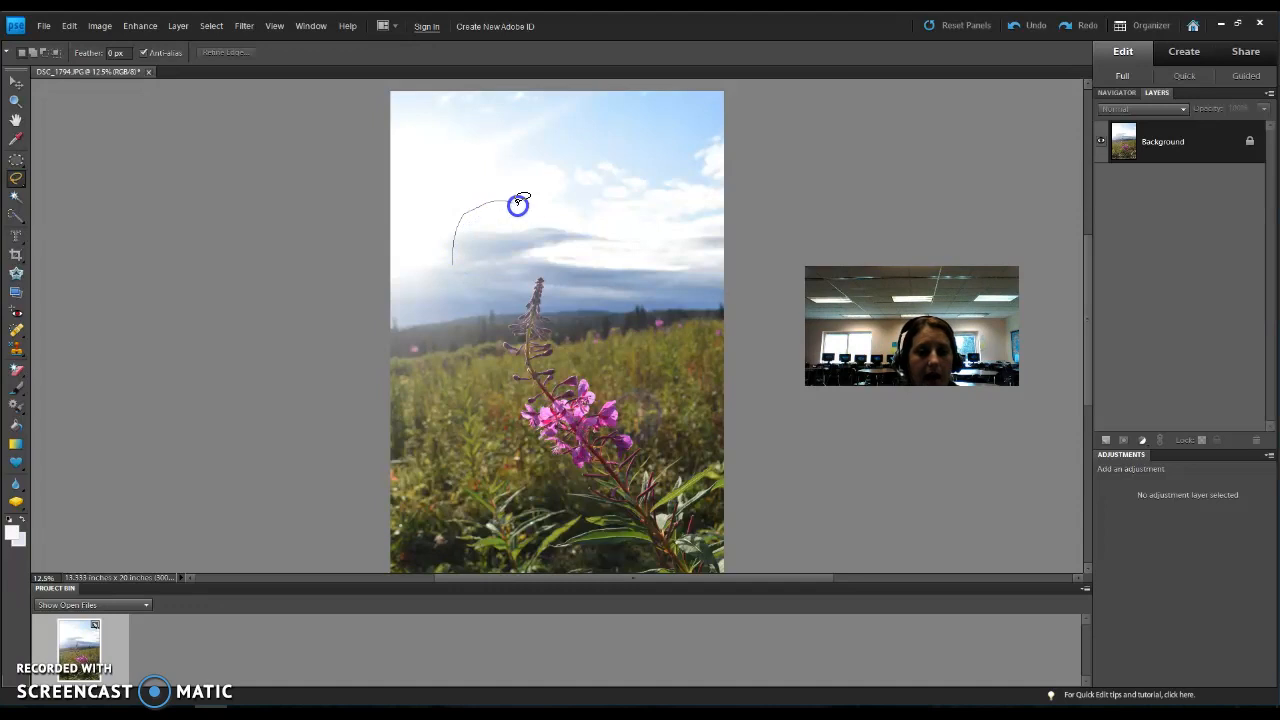
drag(453, 263, 456, 256)
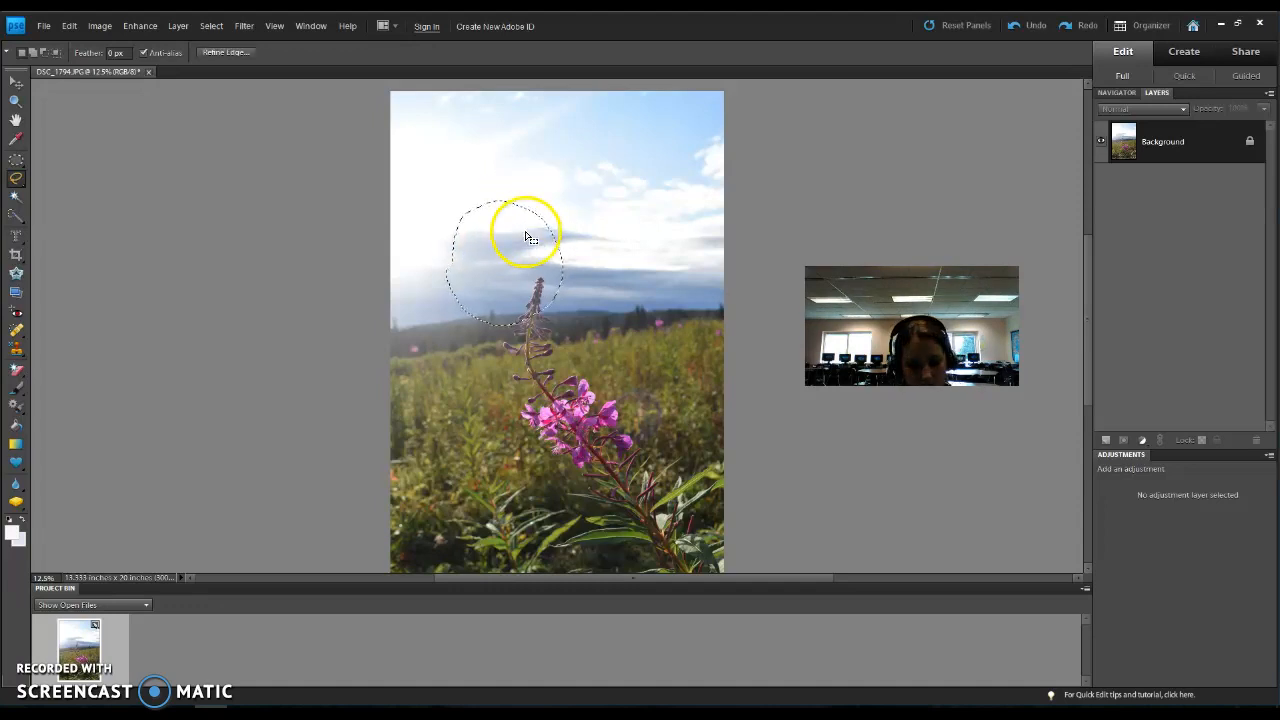
- Lasso the flower spike freehand and preview Levels on it with the shadow input at 31, cancelling the adjustment and clearing the selection
mouse_move(570, 478)
mouse_down()
mouse_move(599, 487)
mouse_move(495, 363)
mouse_move(487, 253)
mouse_move(599, 300)
mouse_move(629, 417)
mouse_move(600, 486)
mouse_up()
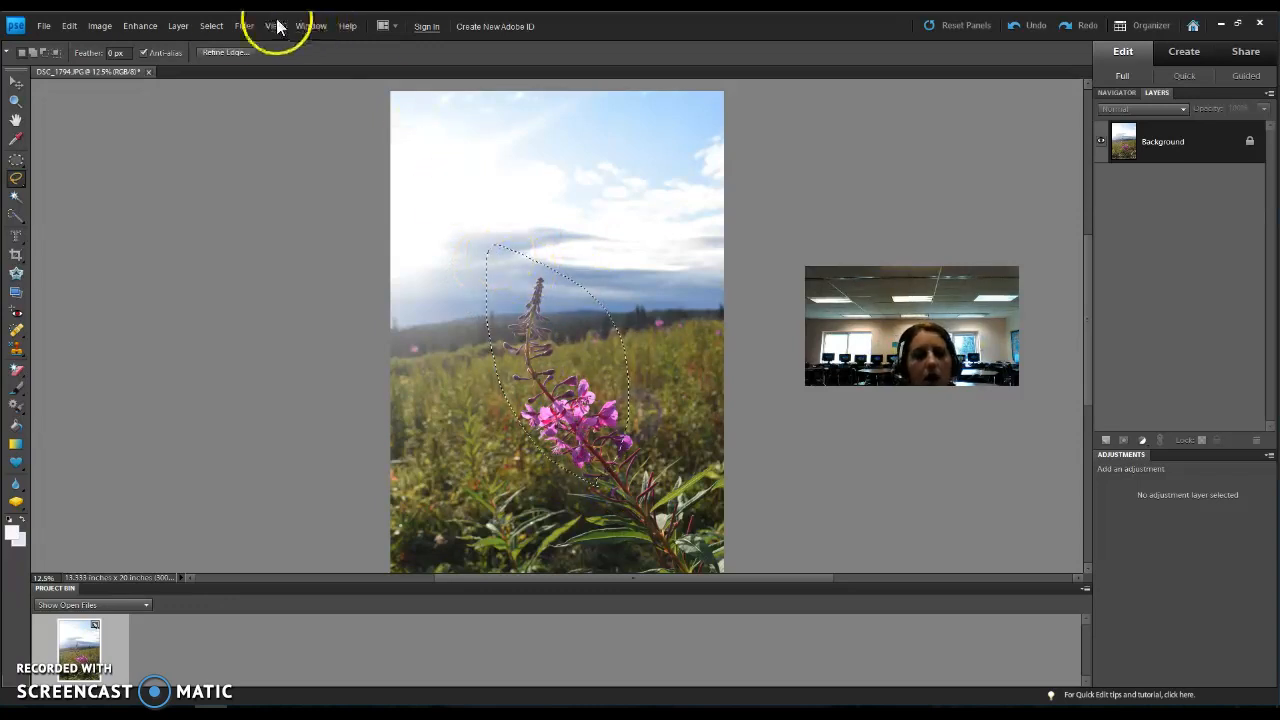
click(141, 26)
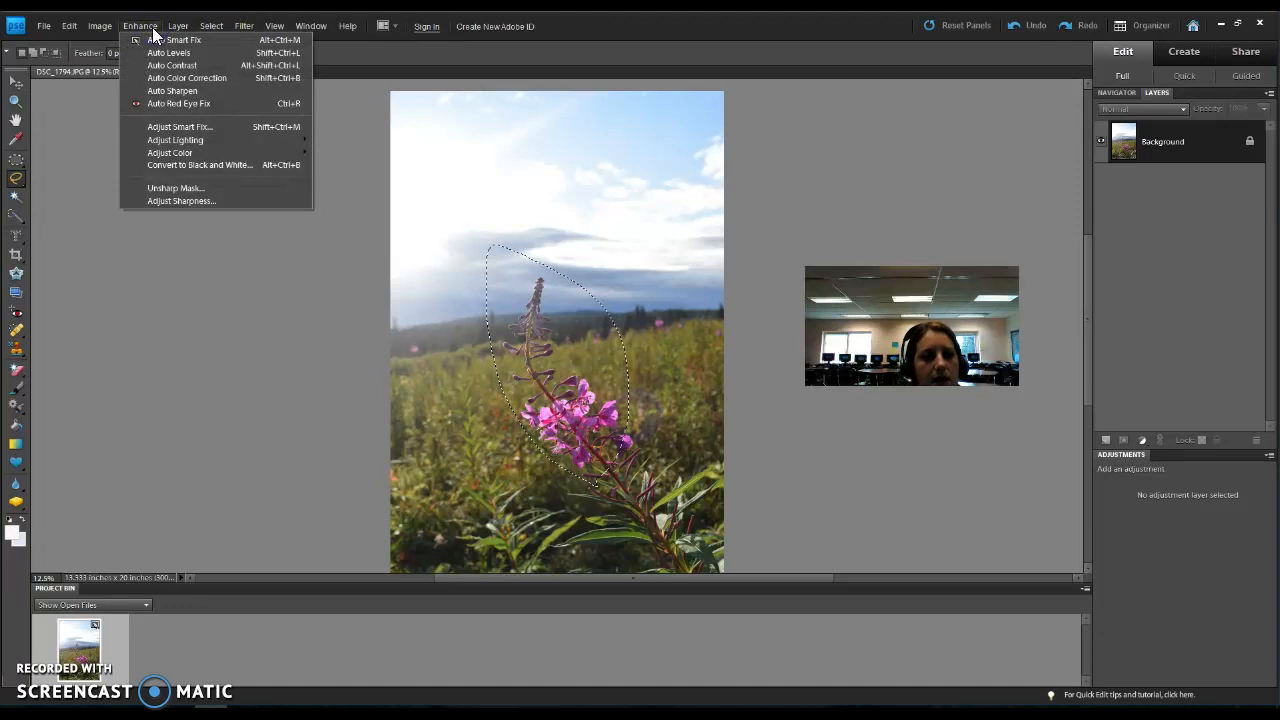
mouse_move(208, 139)
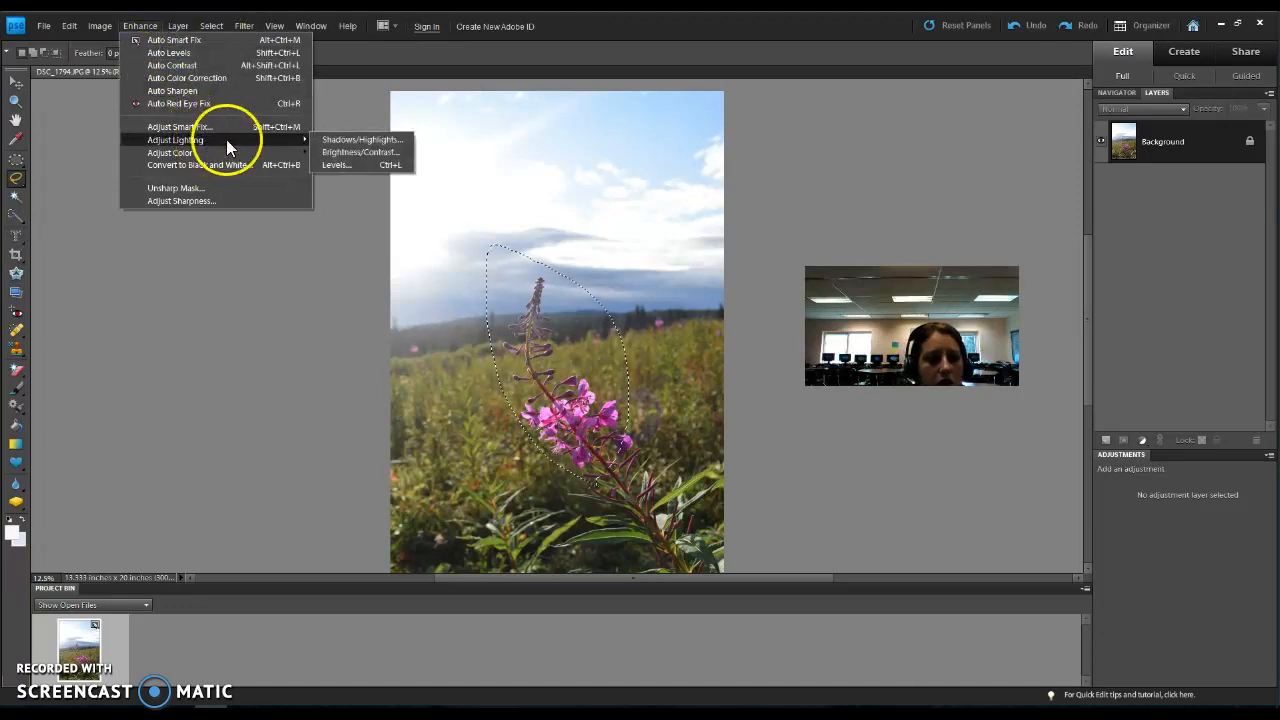
click(335, 164)
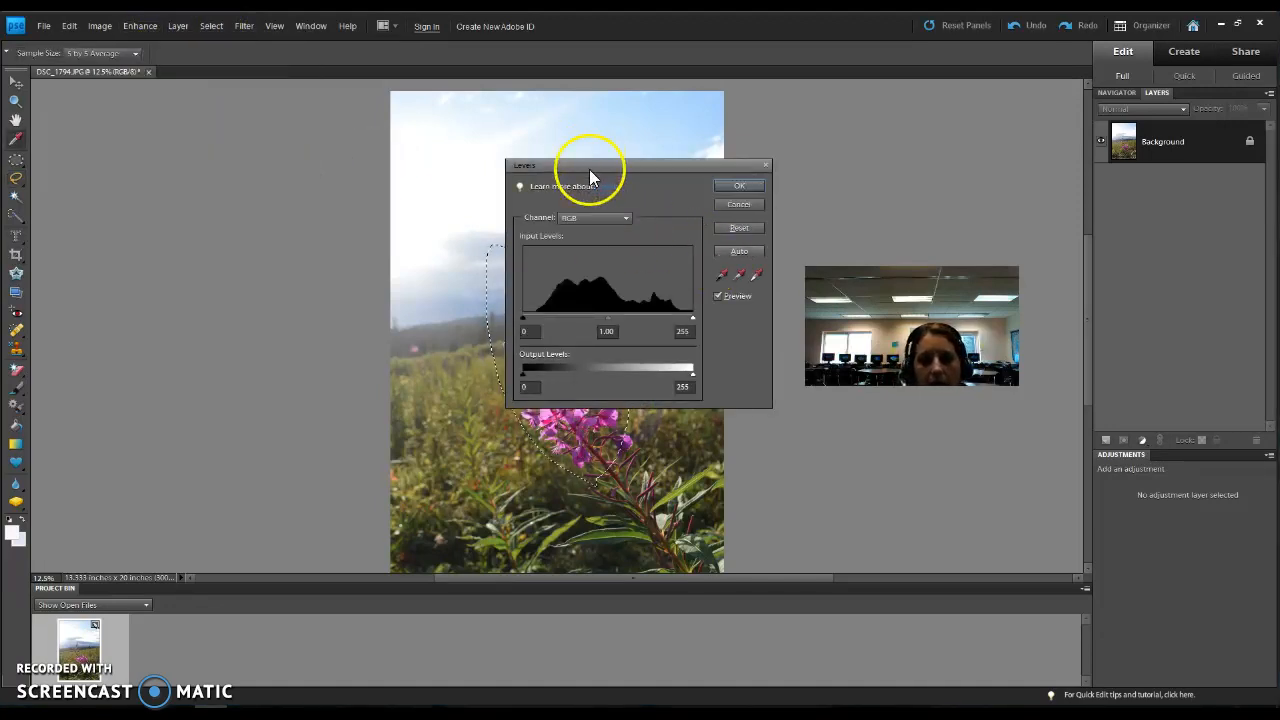
drag(589, 169, 777, 165)
drag(709, 314, 730, 315)
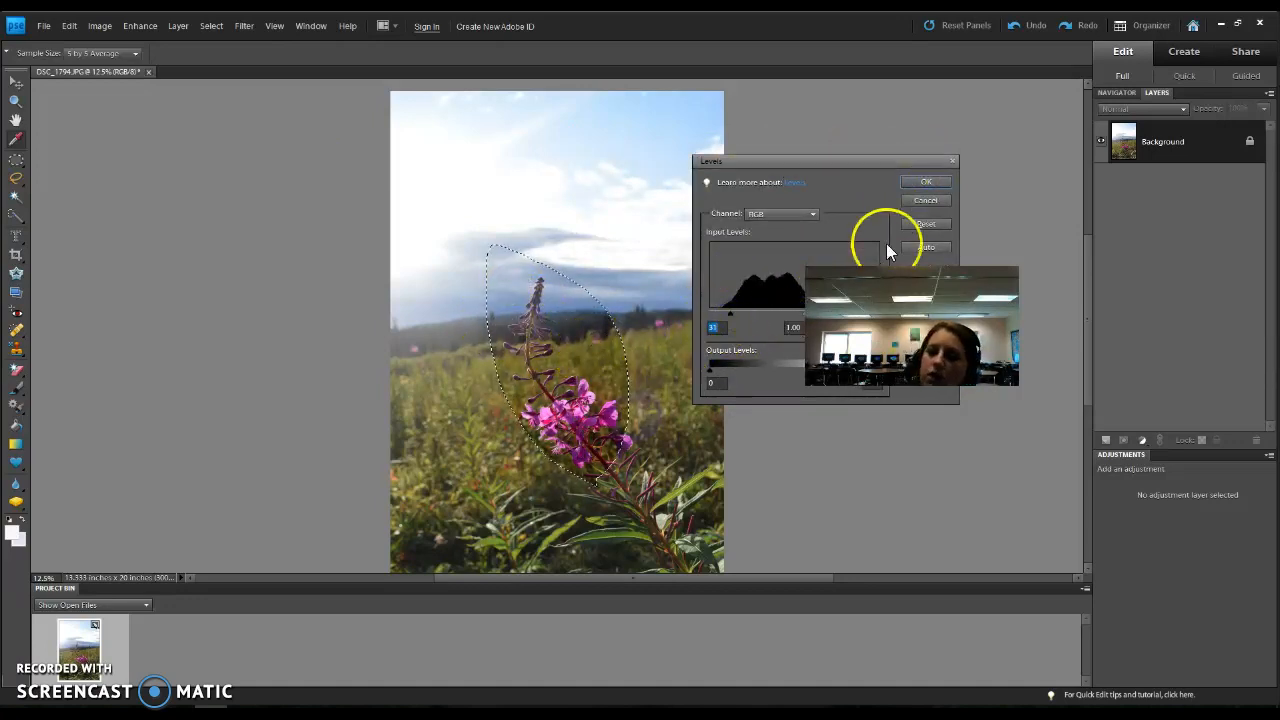
click(928, 201)
click(490, 290)
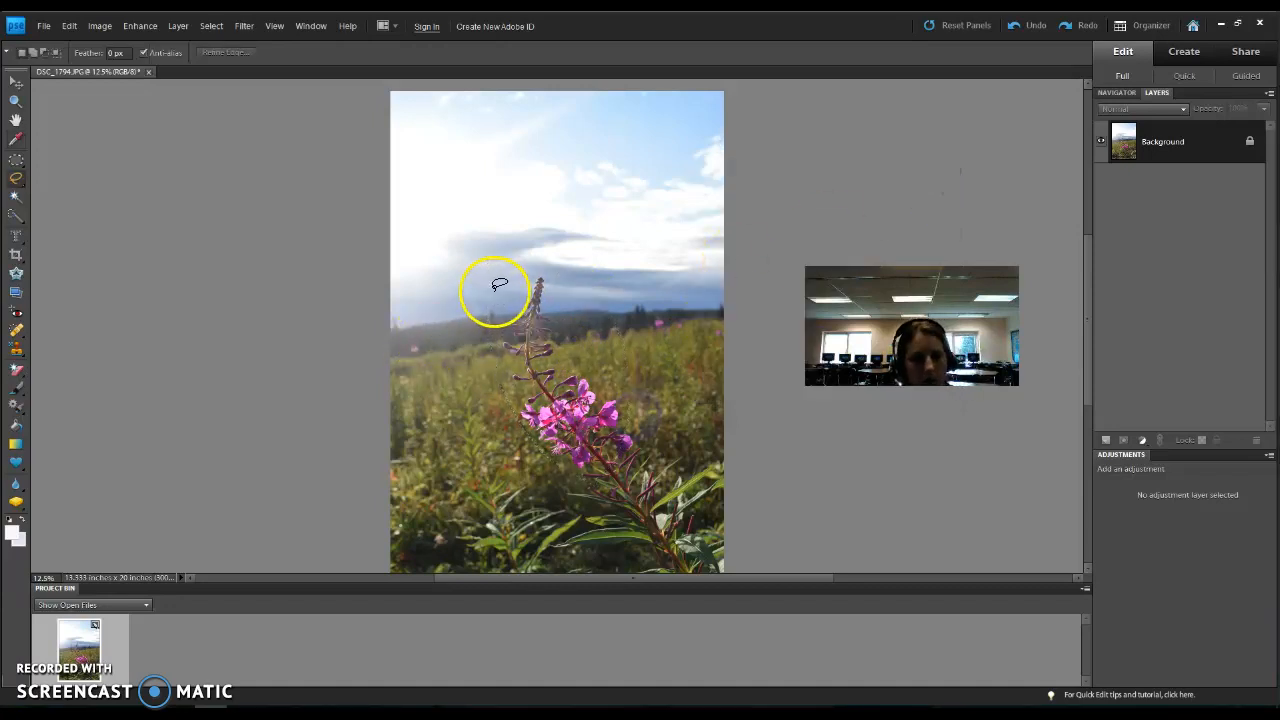
- Trace the flower, its stem and lower leaves with the Magnetic Lasso Tool, closing the outline at the spike's tip
click(22, 190)
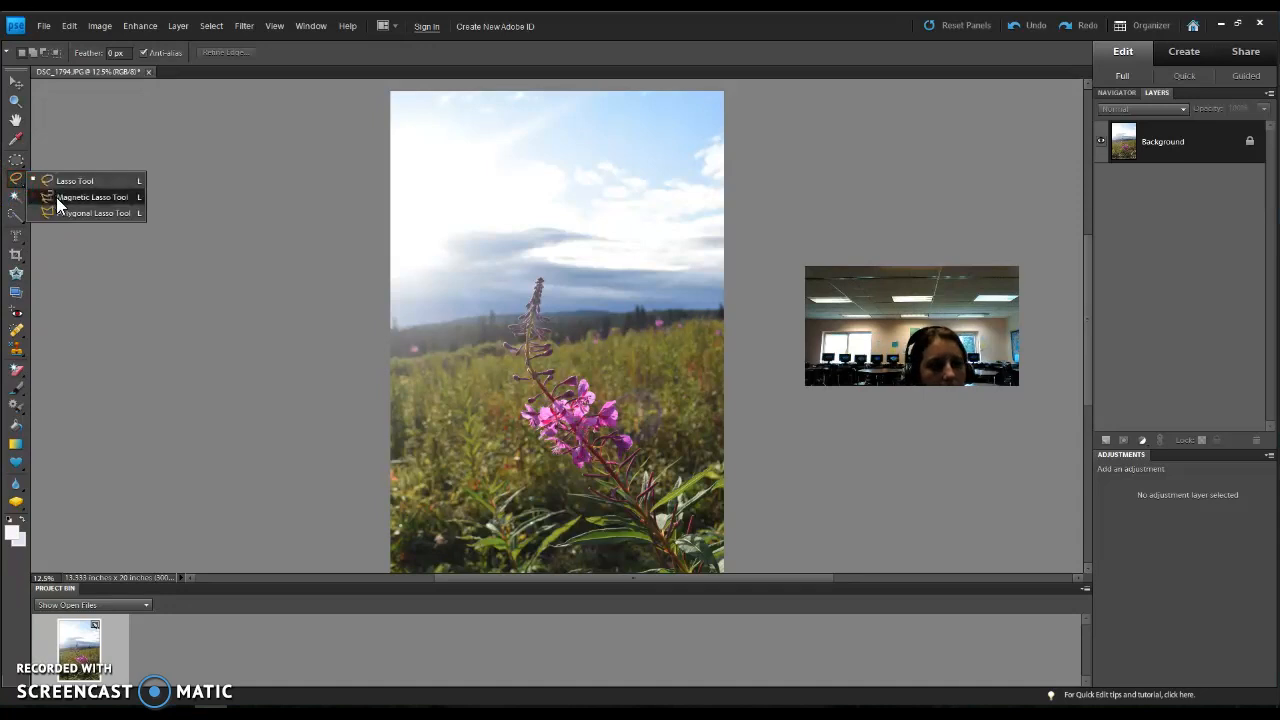
click(56, 197)
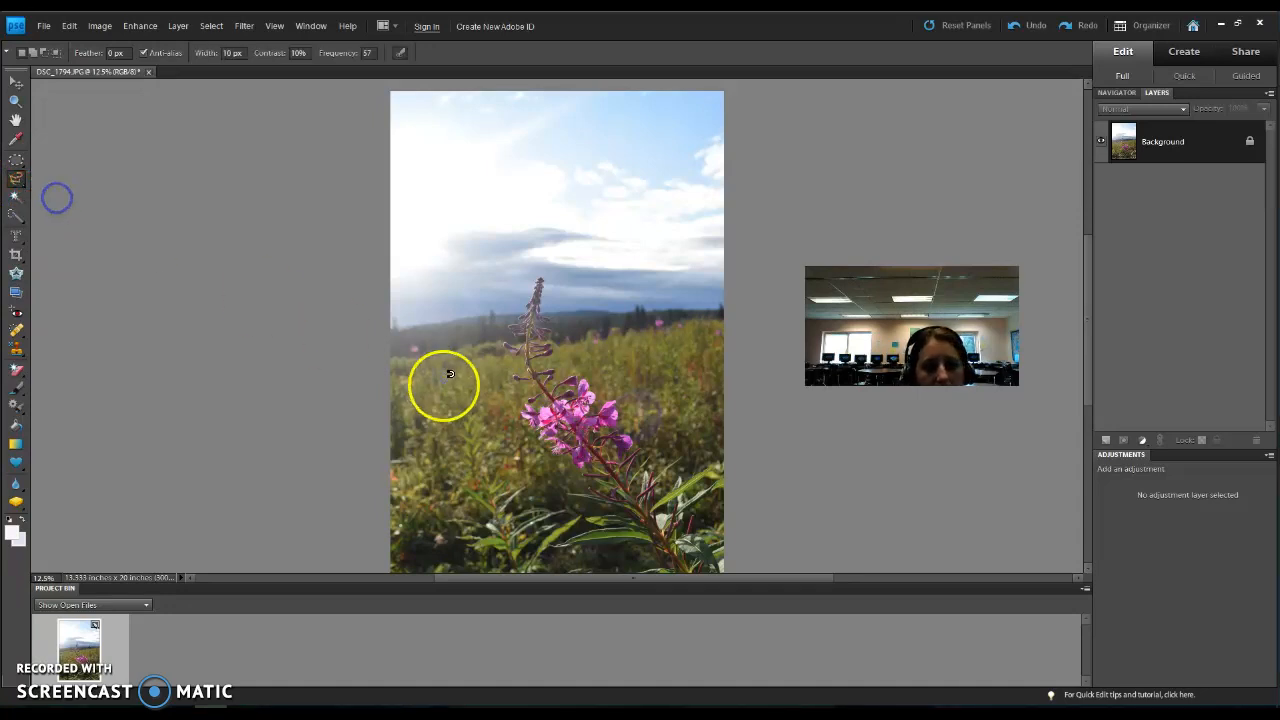
click(530, 298)
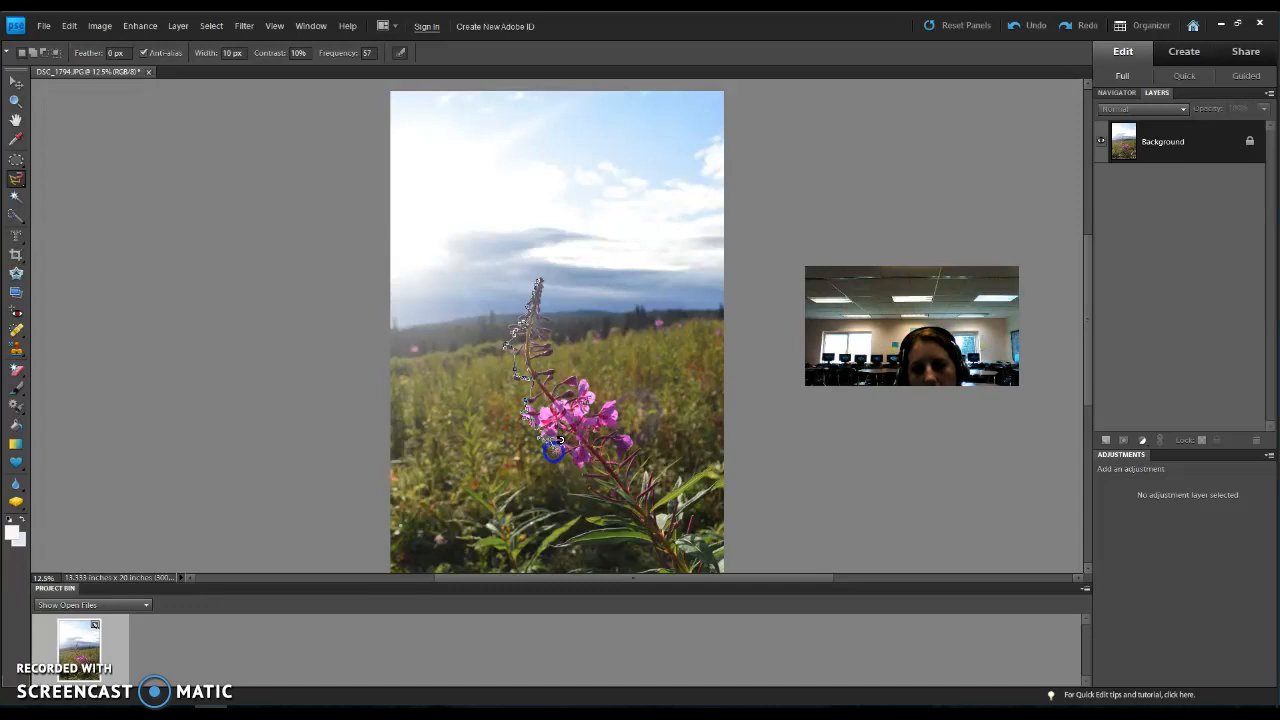
click(576, 466)
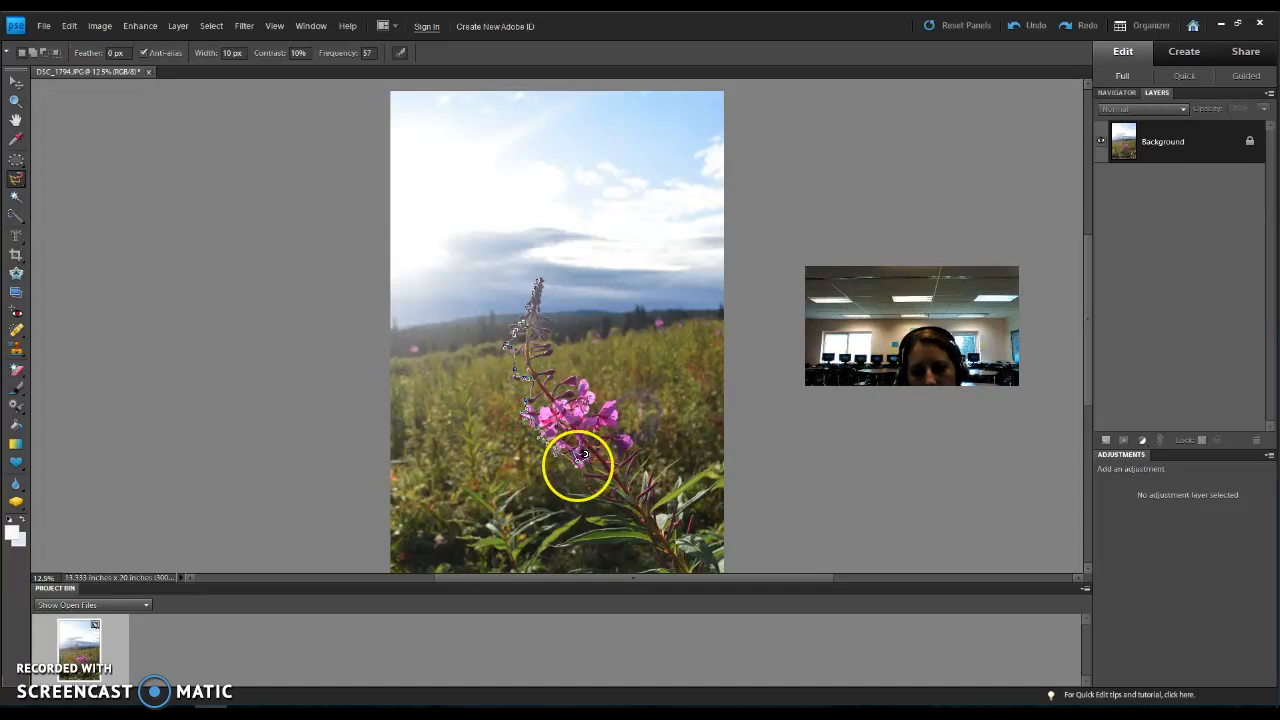
click(587, 481)
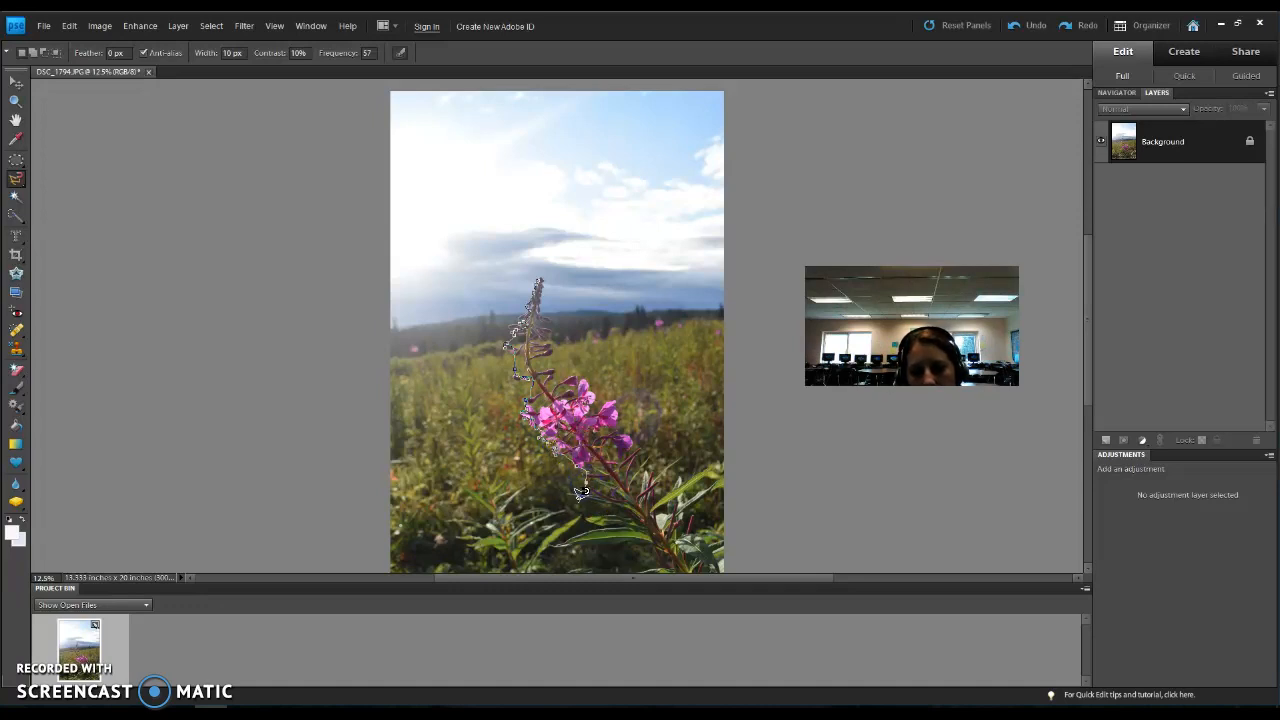
click(646, 543)
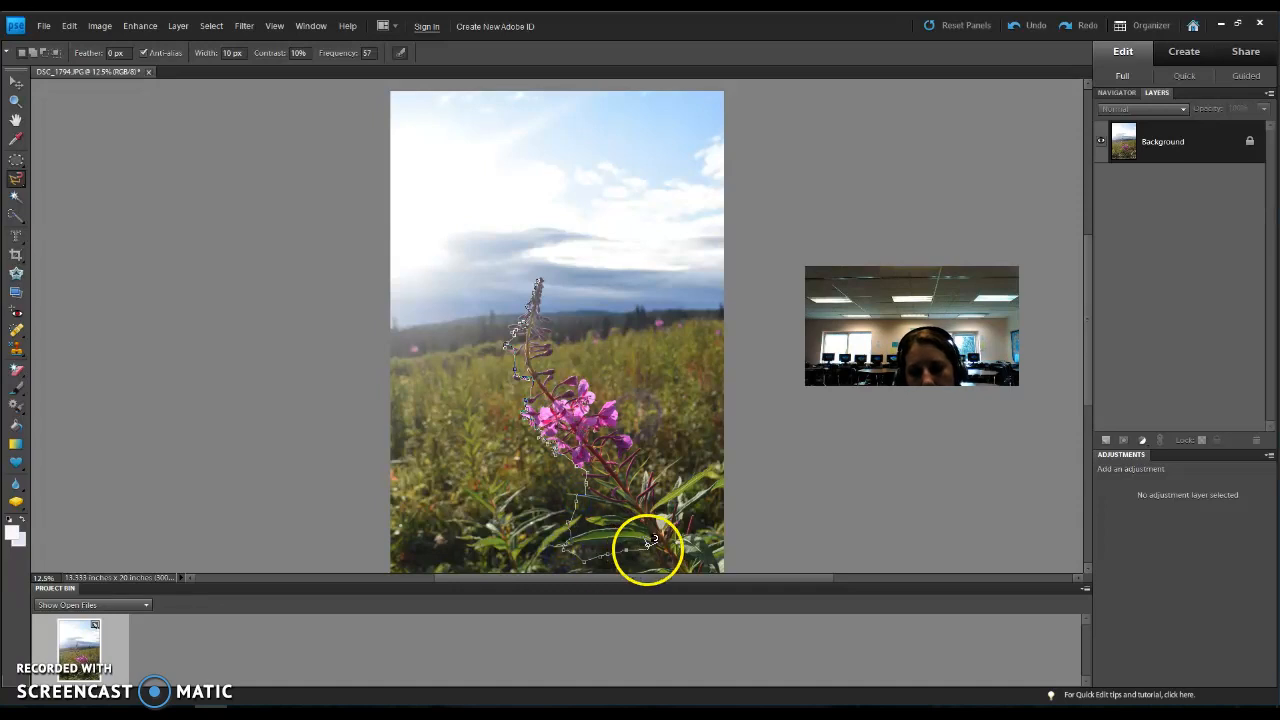
click(707, 558)
click(717, 557)
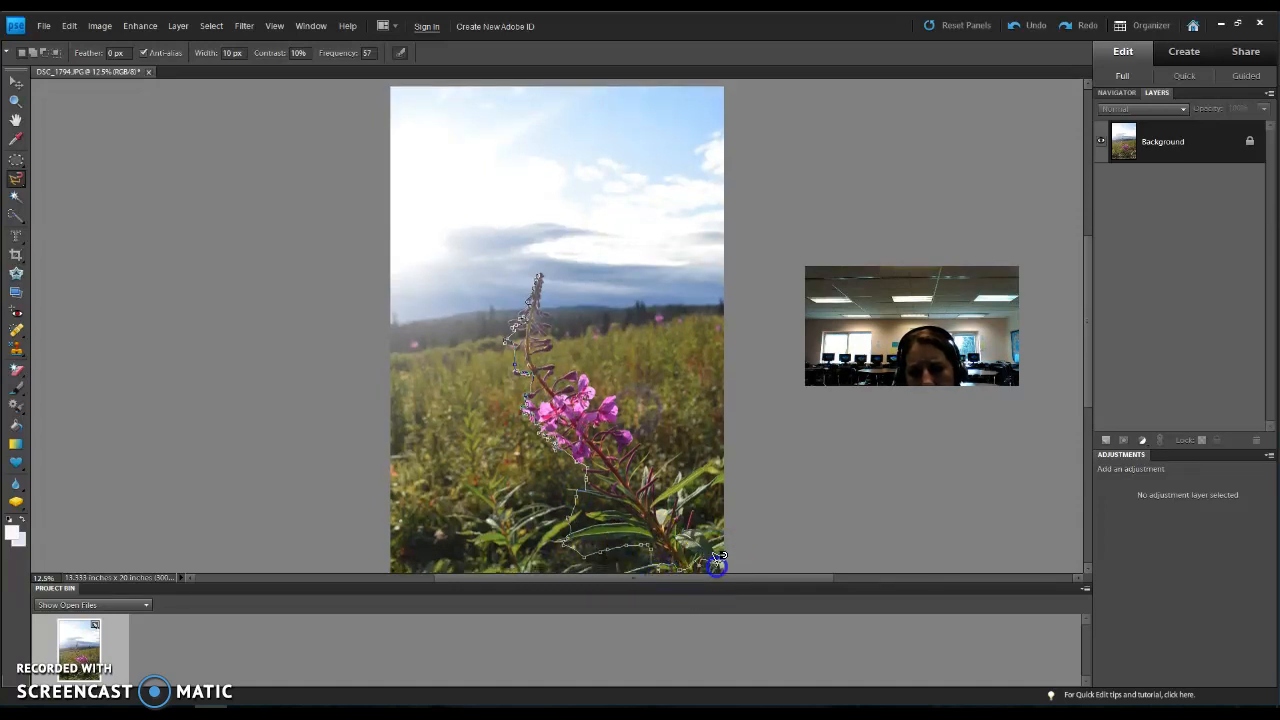
click(653, 479)
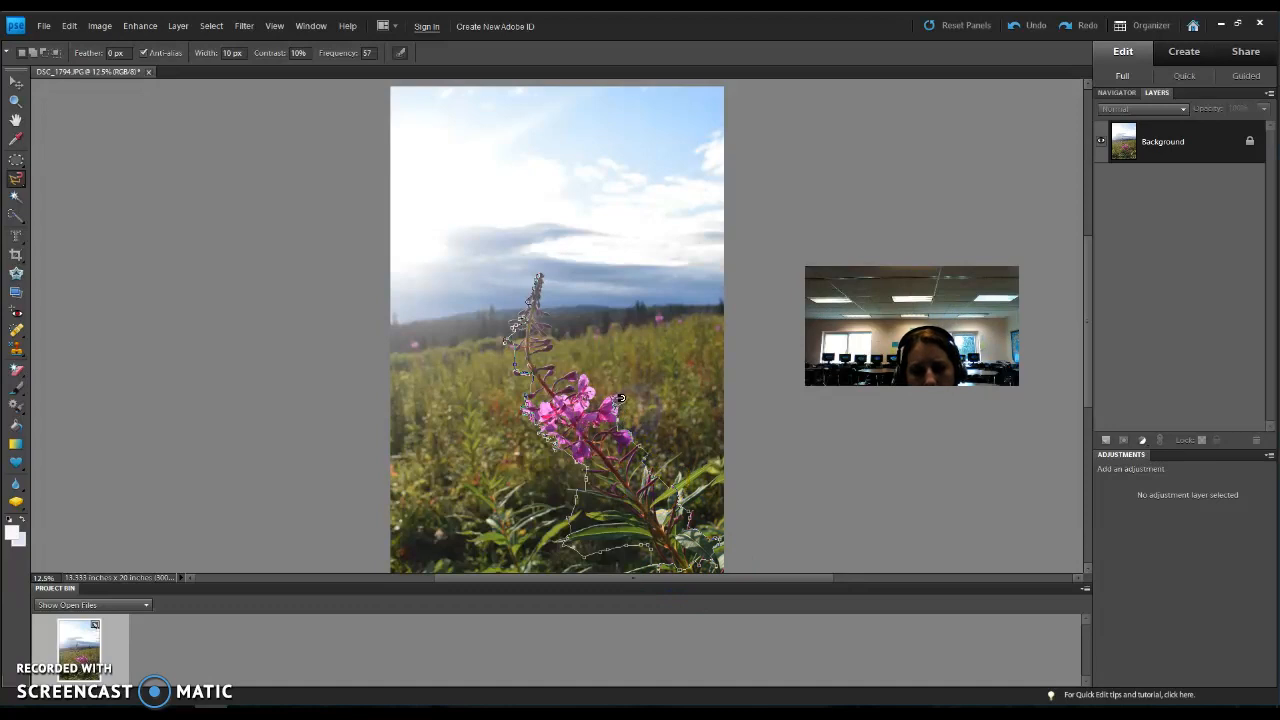
click(583, 377)
click(550, 365)
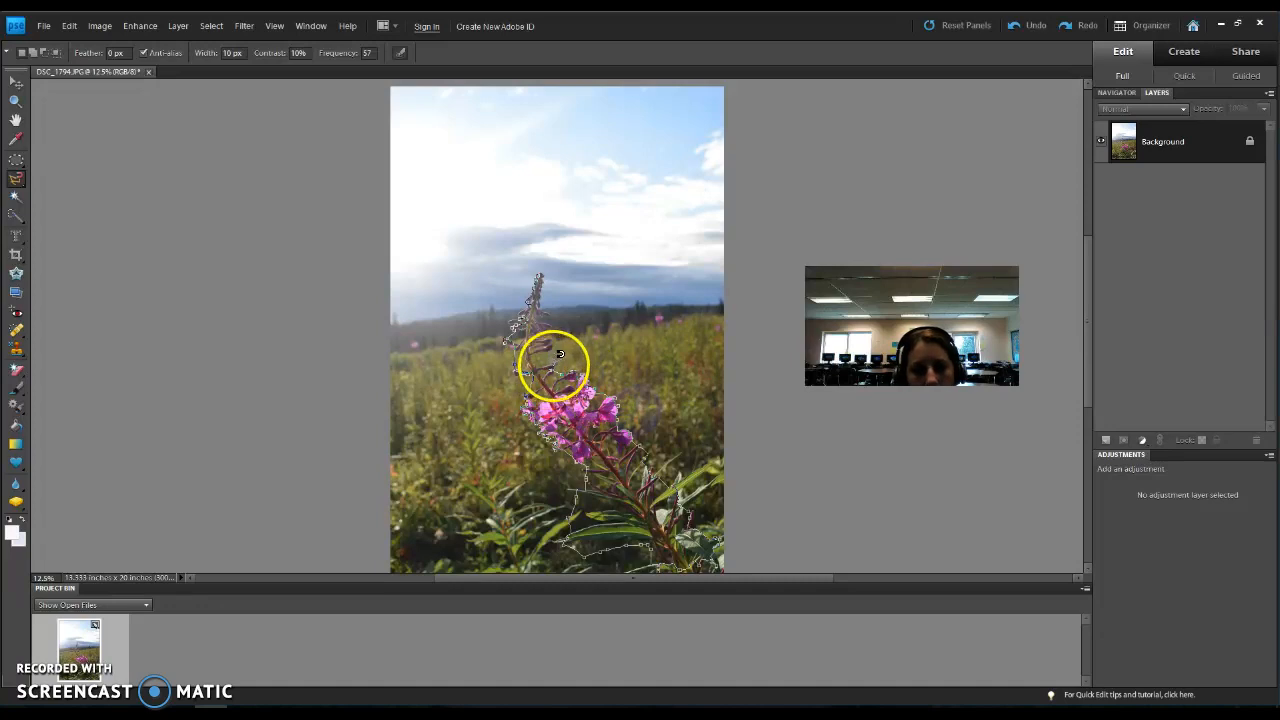
click(546, 345)
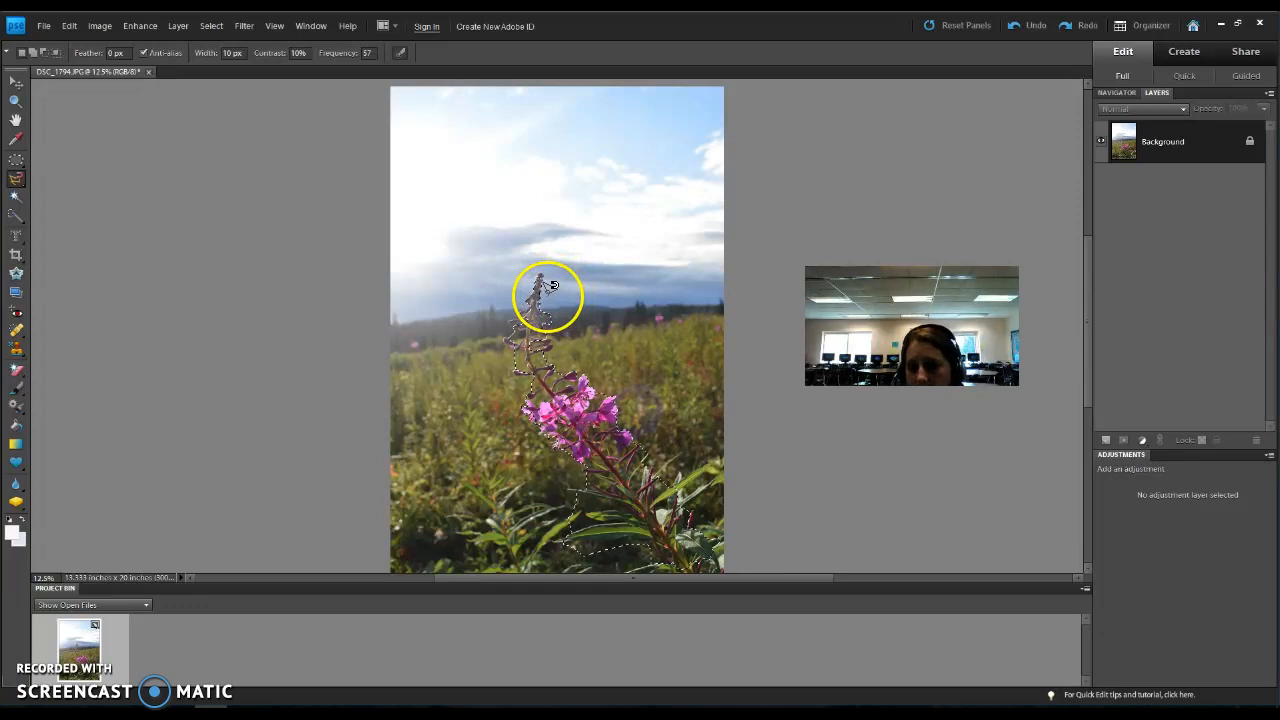
- Copy the selected flower, paste it onto its own layer, and move the copy to the left of the original
click(69, 26)
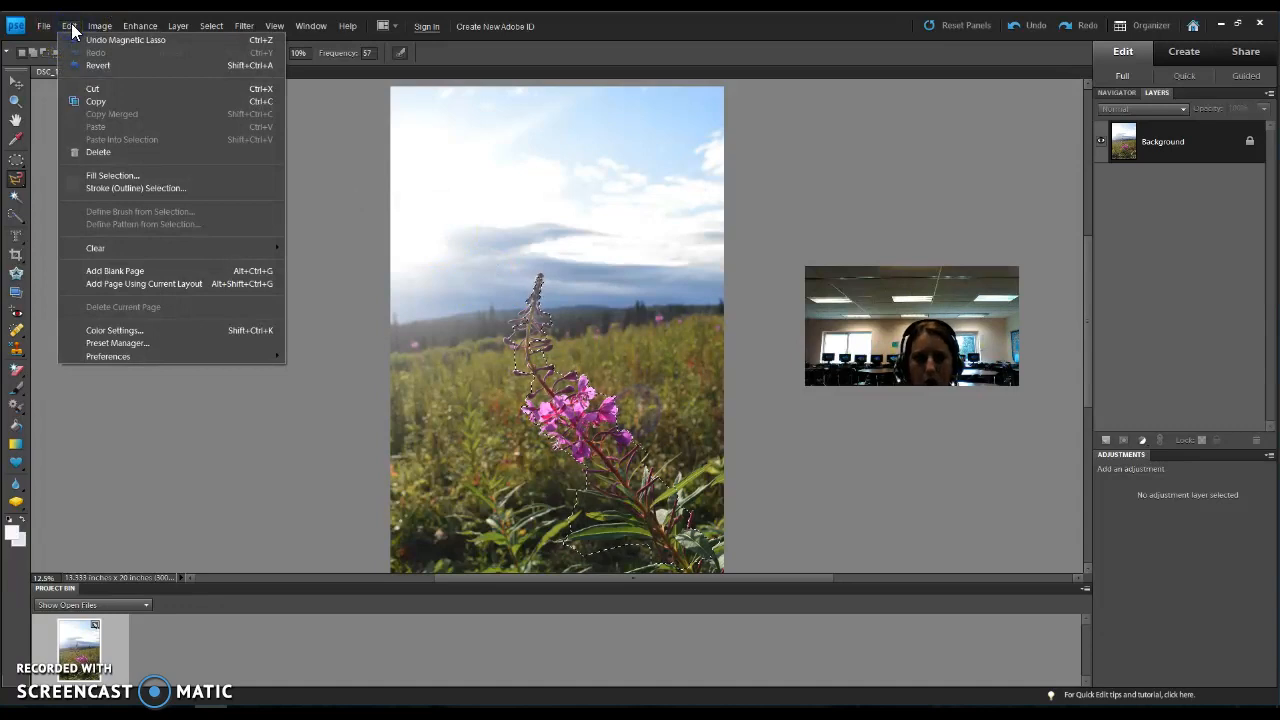
click(238, 101)
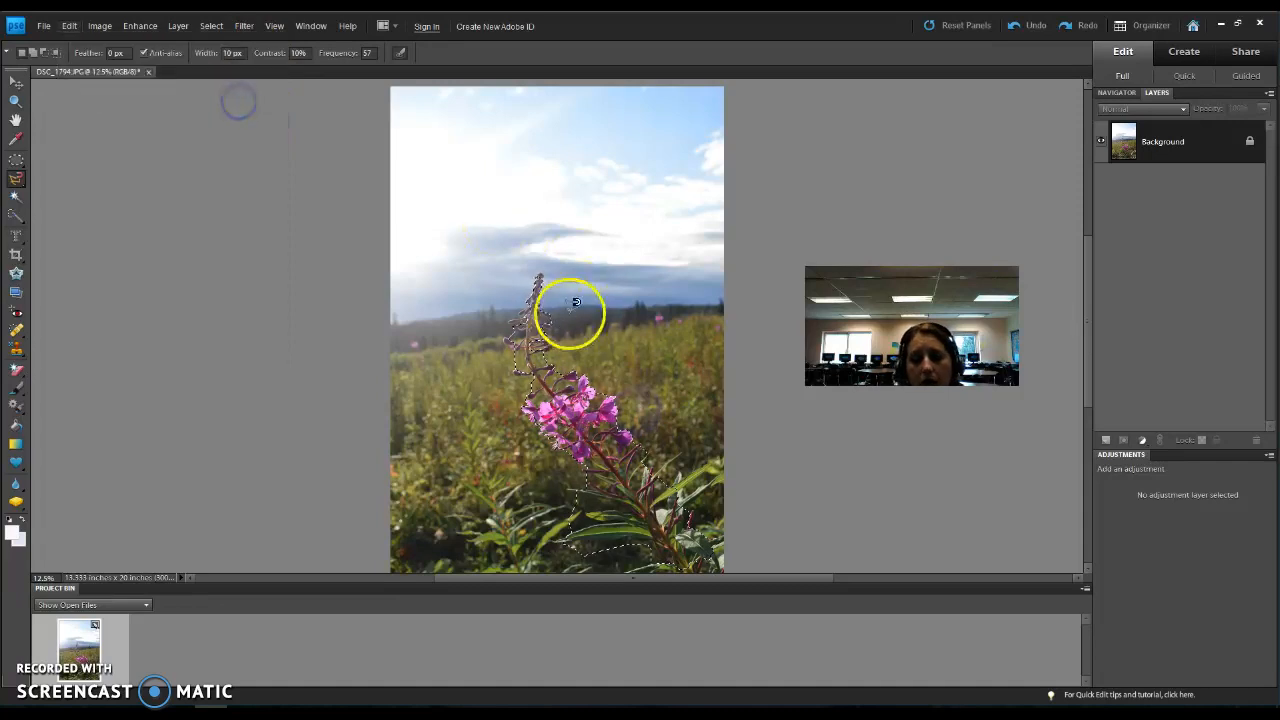
click(68, 27)
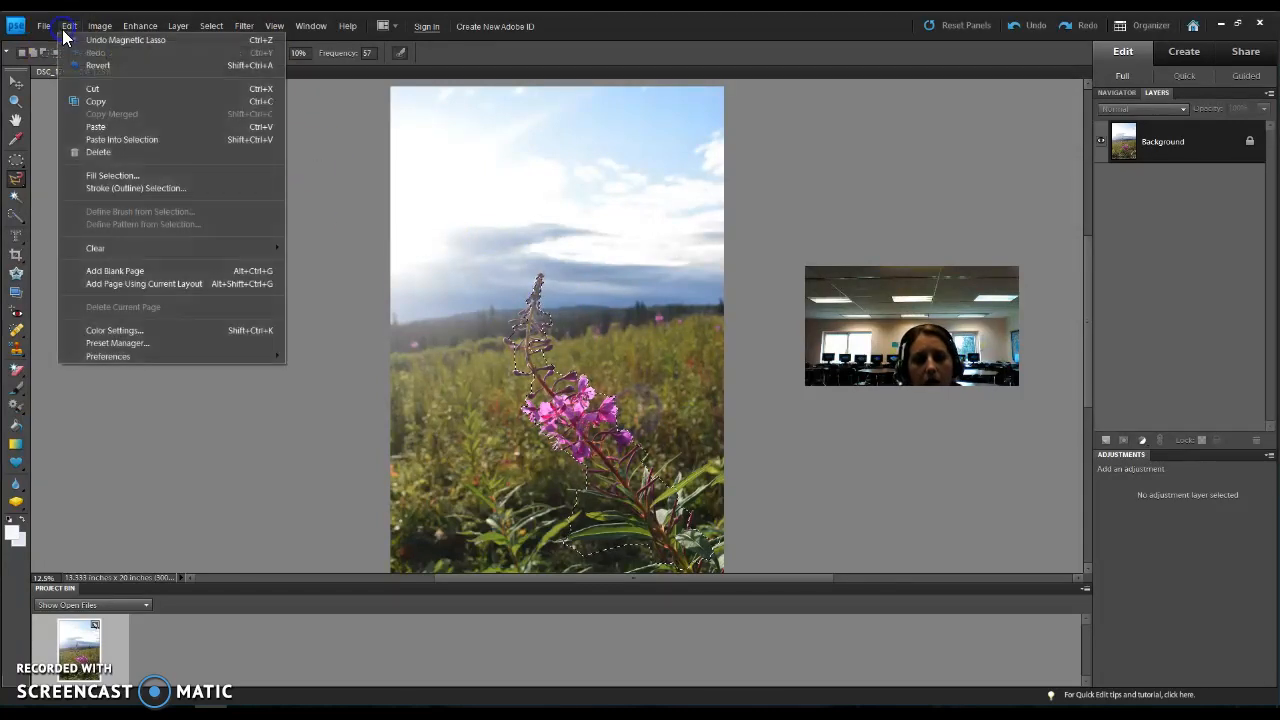
click(114, 128)
click(1128, 150)
click(597, 94)
click(16, 82)
mouse_move(578, 372)
mouse_down()
mouse_move(509, 397)
mouse_move(486, 389)
mouse_move(482, 418)
mouse_up()
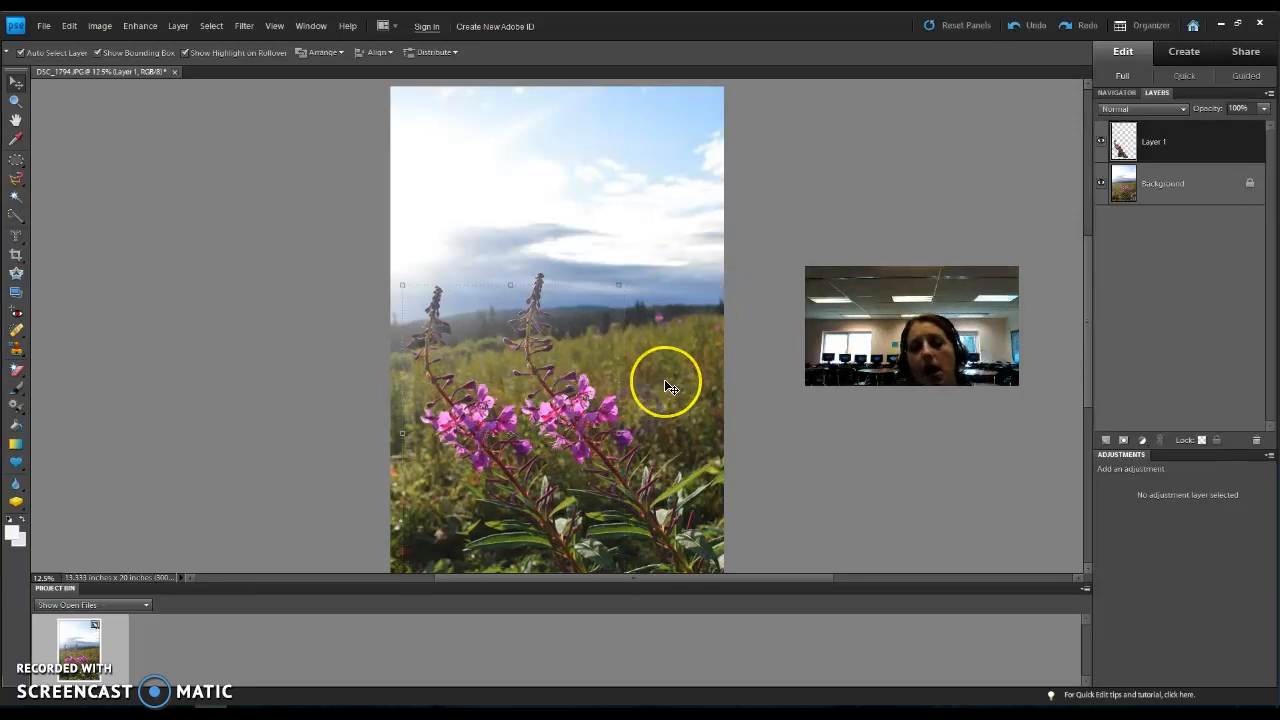
- Paste a second flower copy to the right of the original and shift the first copy slightly upward
drag(670, 392, 644, 409)
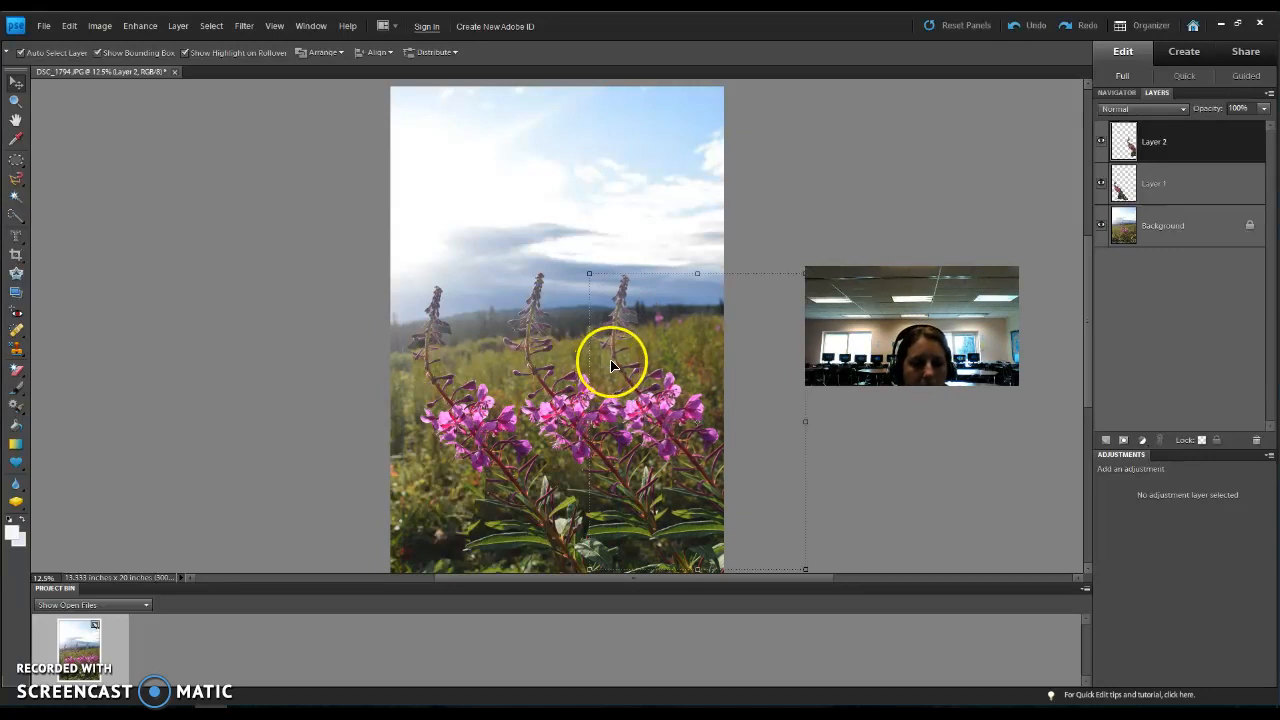
drag(656, 408, 692, 420)
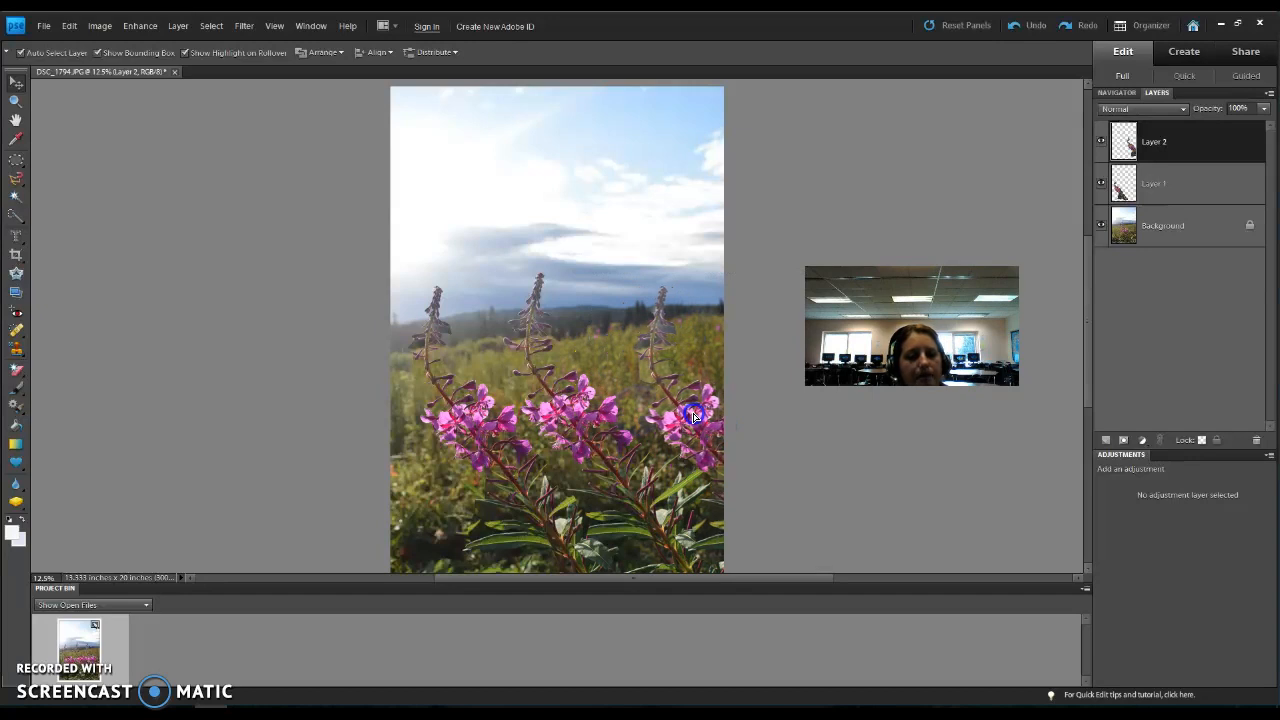
click(598, 438)
drag(487, 437, 481, 413)
click(714, 294)
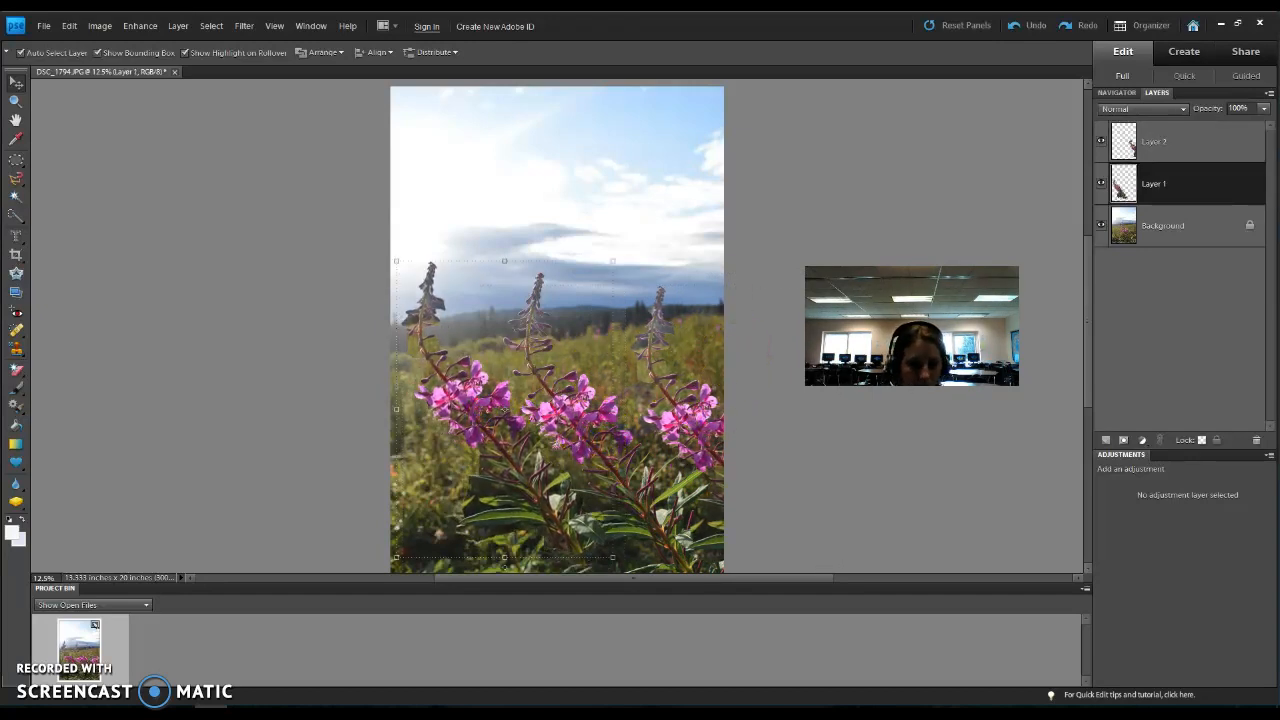
- Draw a four-sided Polygonal Lasso selection in the sky, clear it, and abandon a new outline begun on the middle flower spike
click(19, 188)
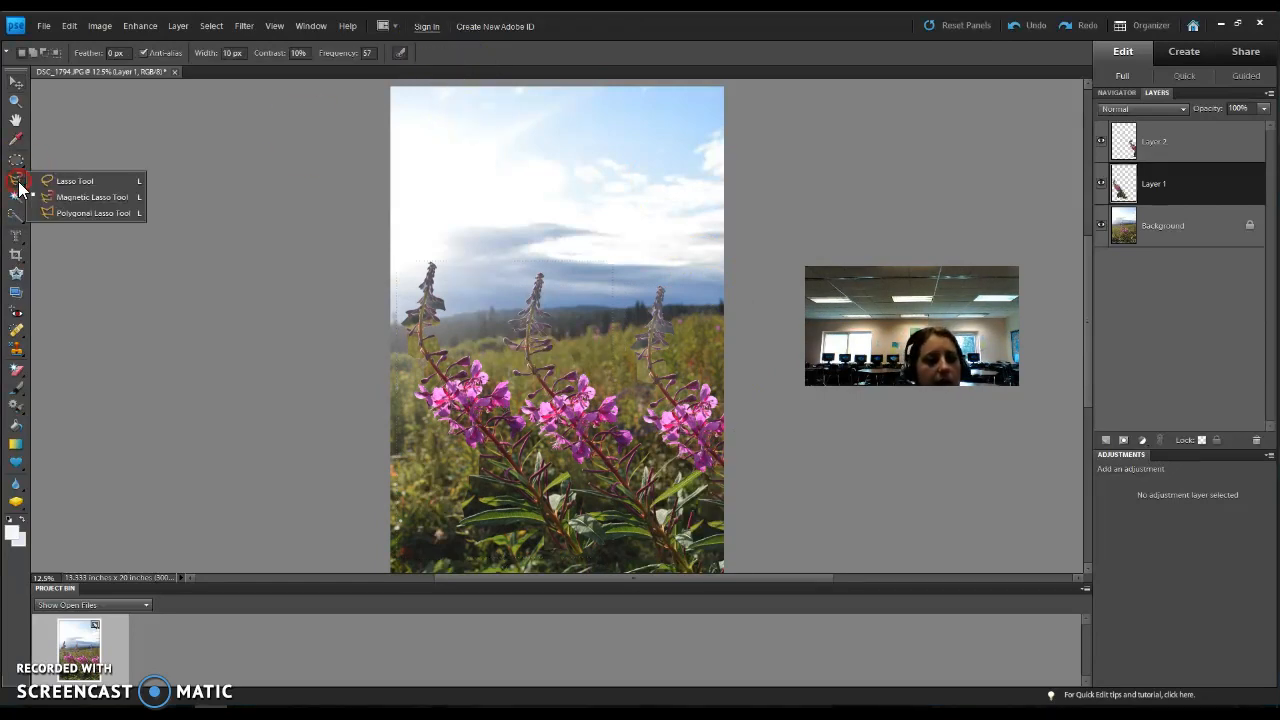
click(71, 215)
click(531, 160)
click(500, 215)
click(595, 243)
click(611, 204)
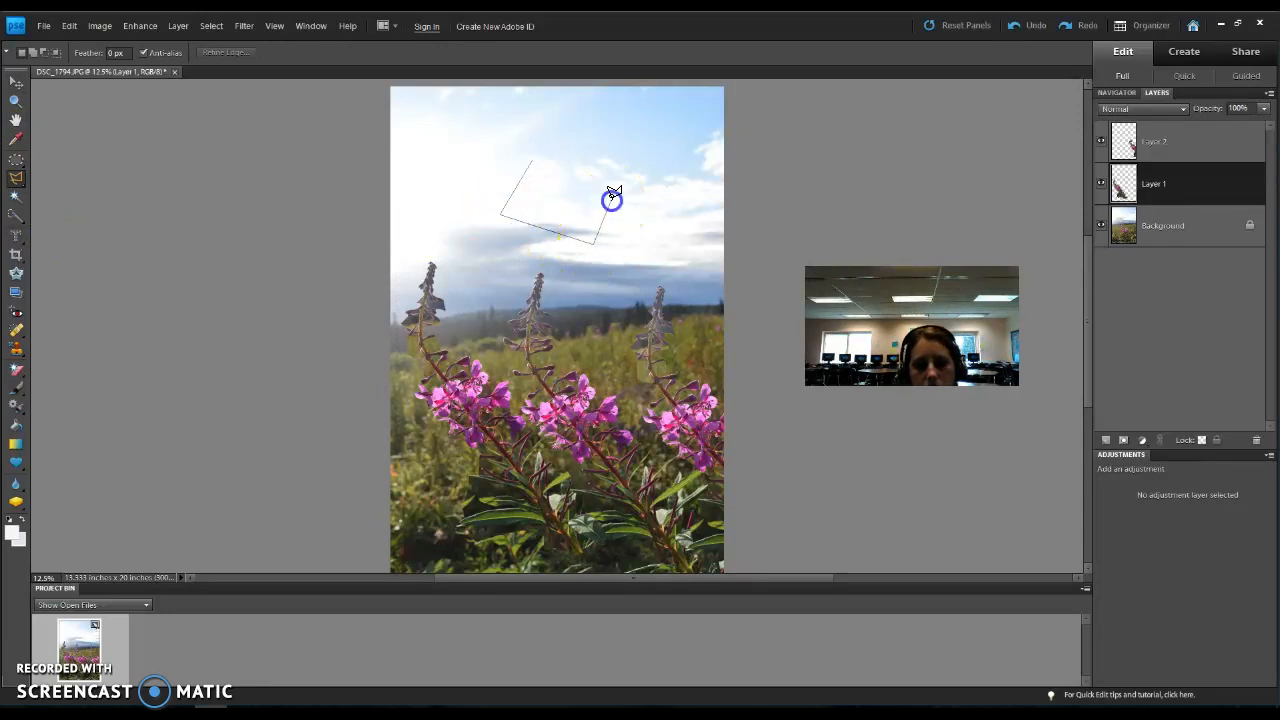
click(531, 158)
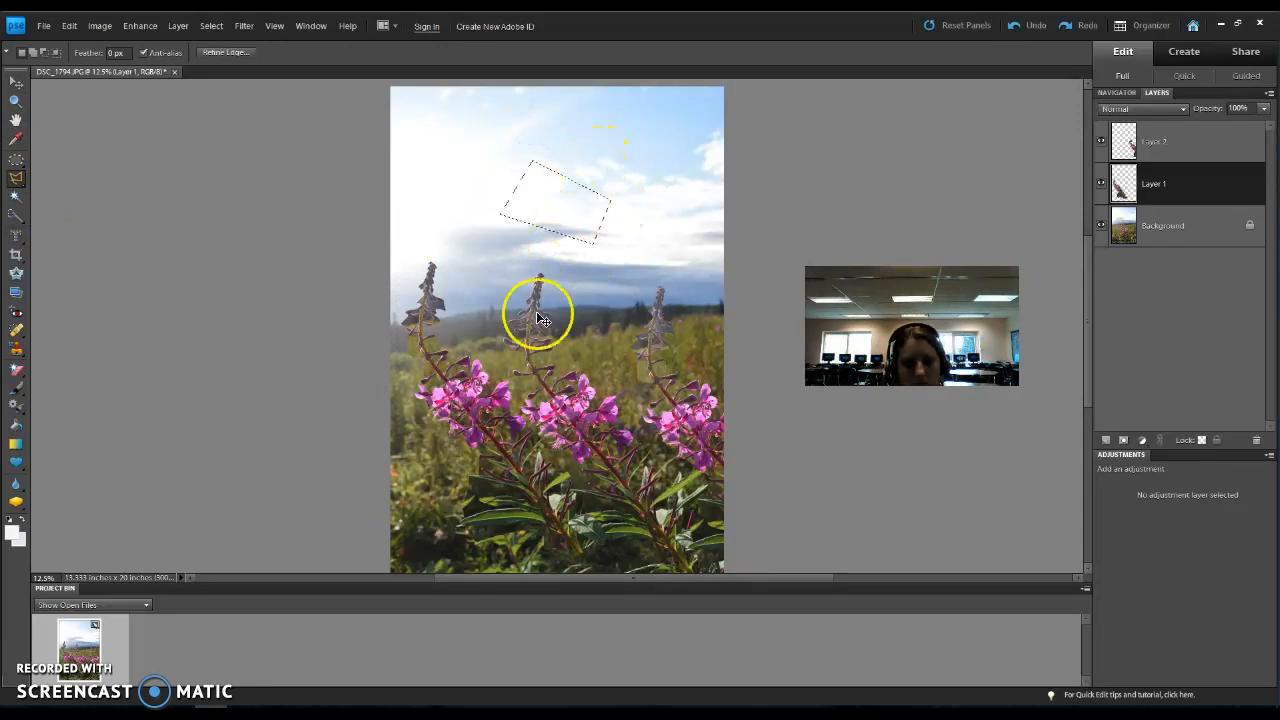
click(538, 277)
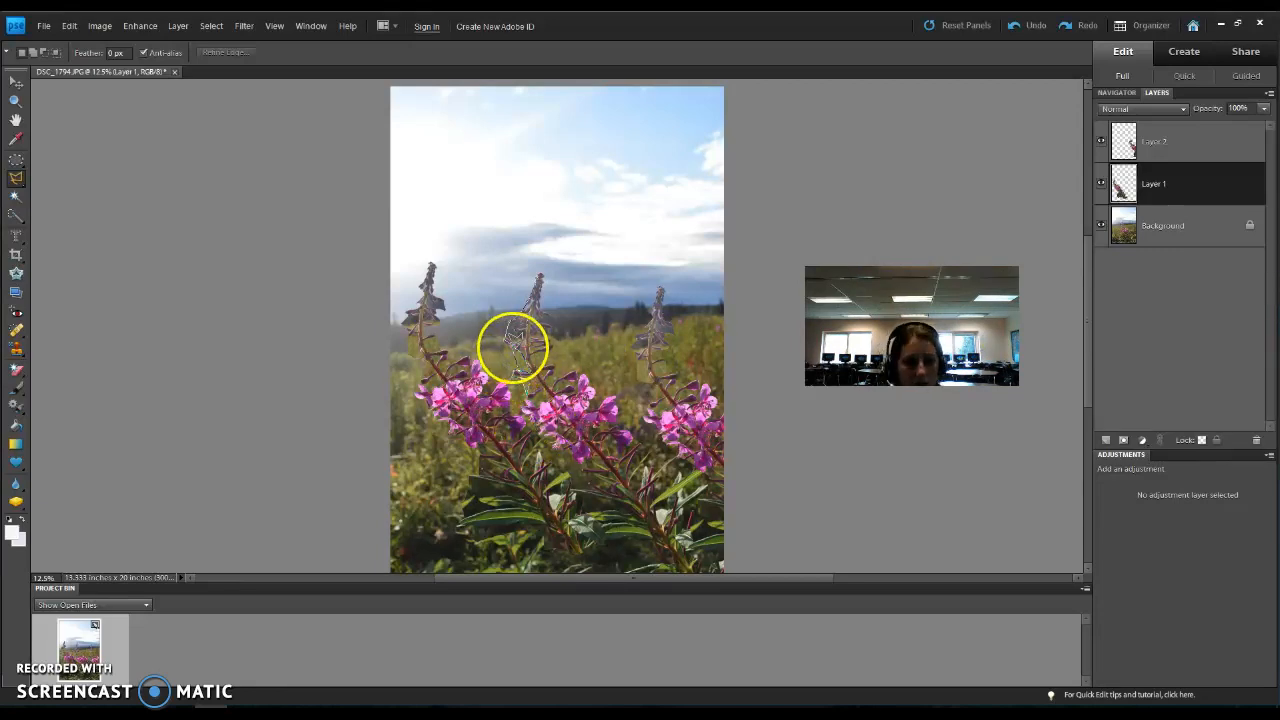
key(Escape)
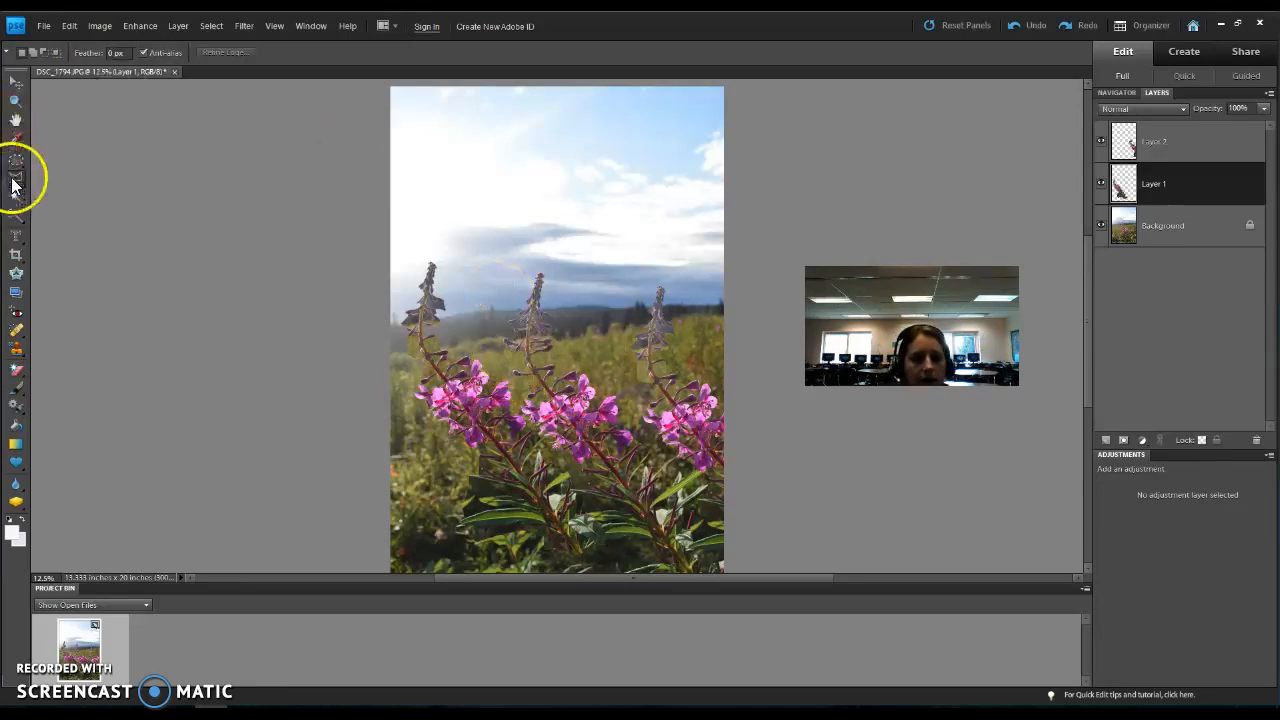
- Revert the photo to its last saved version and select the pink petals with the Magic Wand
click(16, 197)
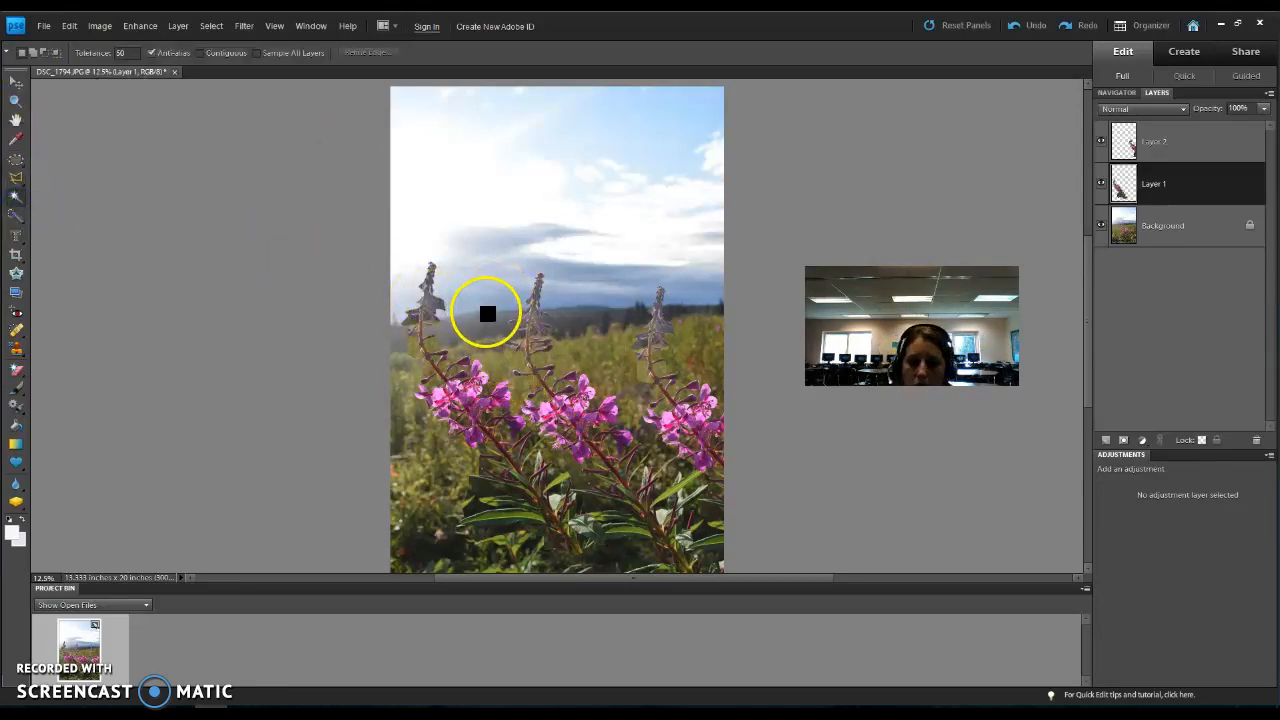
click(69, 25)
click(89, 66)
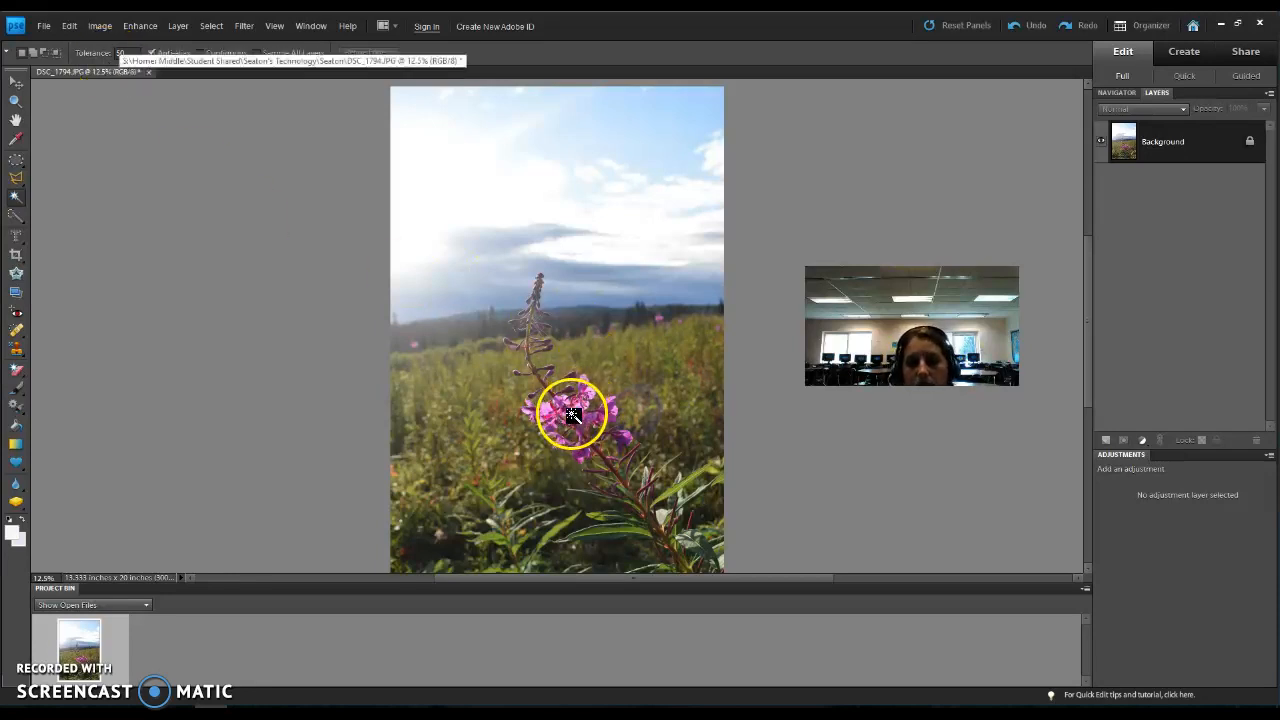
click(603, 415)
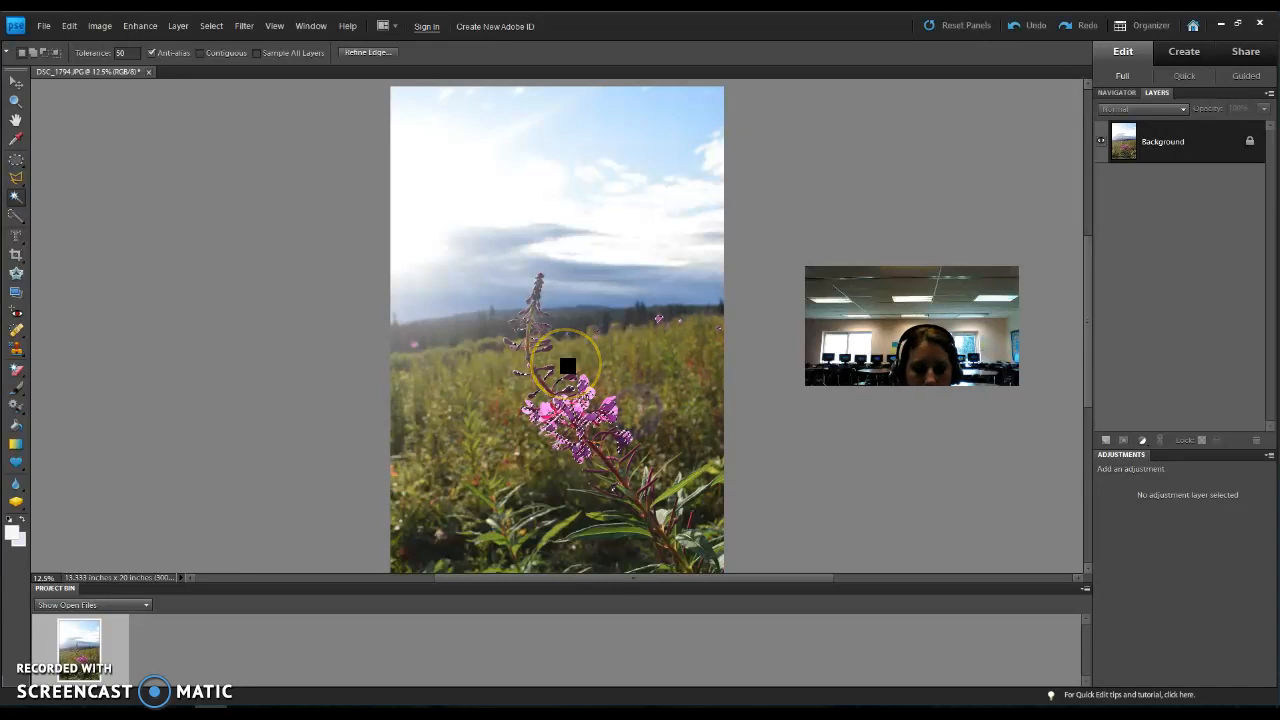
click(594, 413)
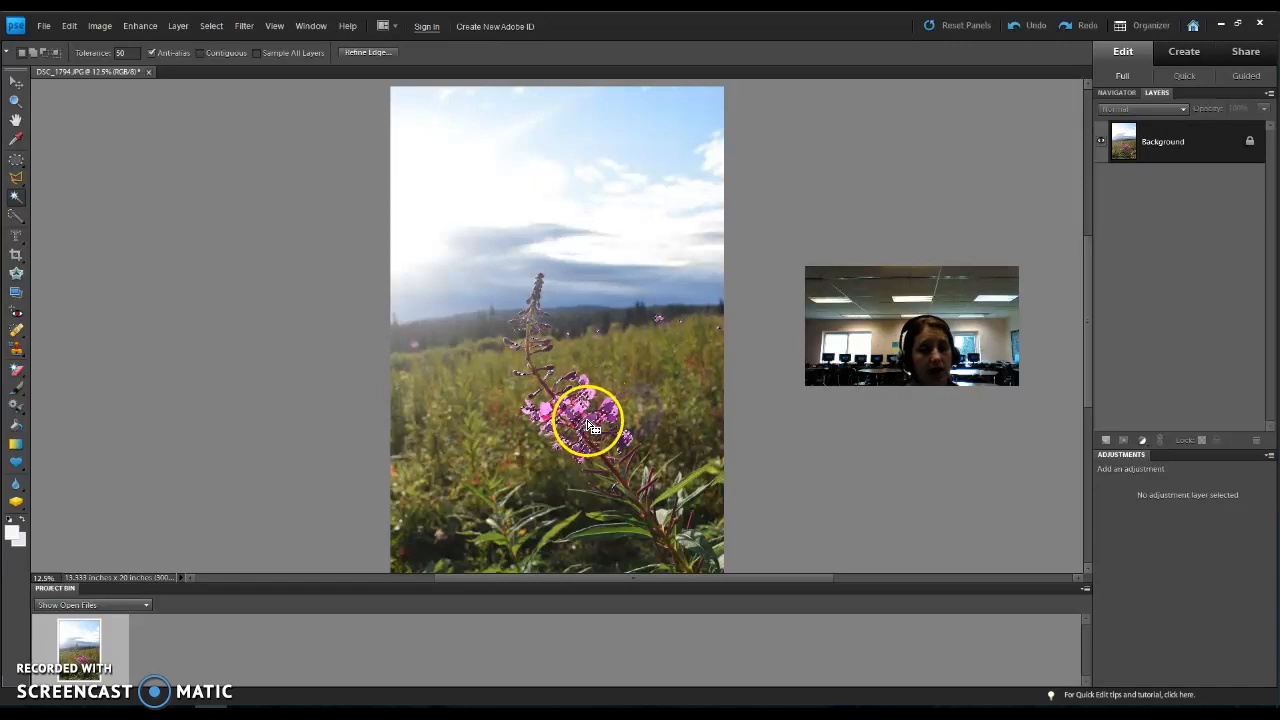
- Copy the selected petals to a new layer, try to move that copy, and undo the layer copy
key(ctrl+j)
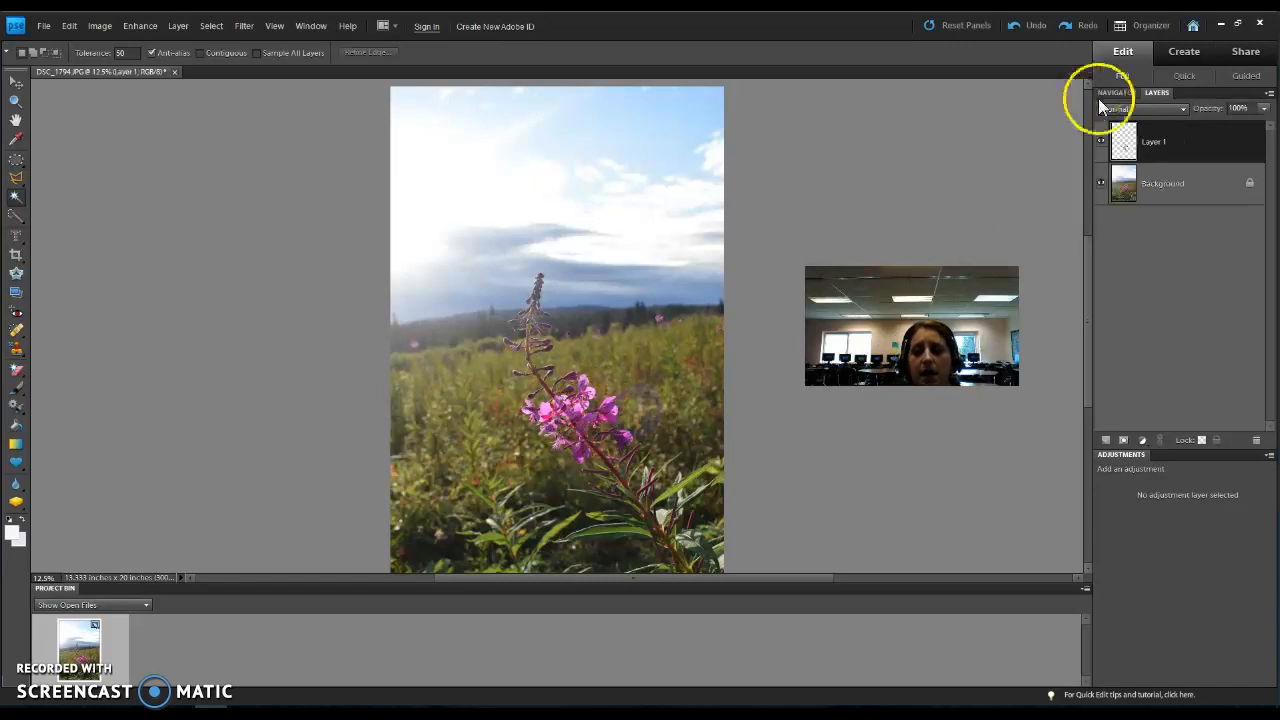
click(578, 408)
click(15, 83)
key(ctrl+d)
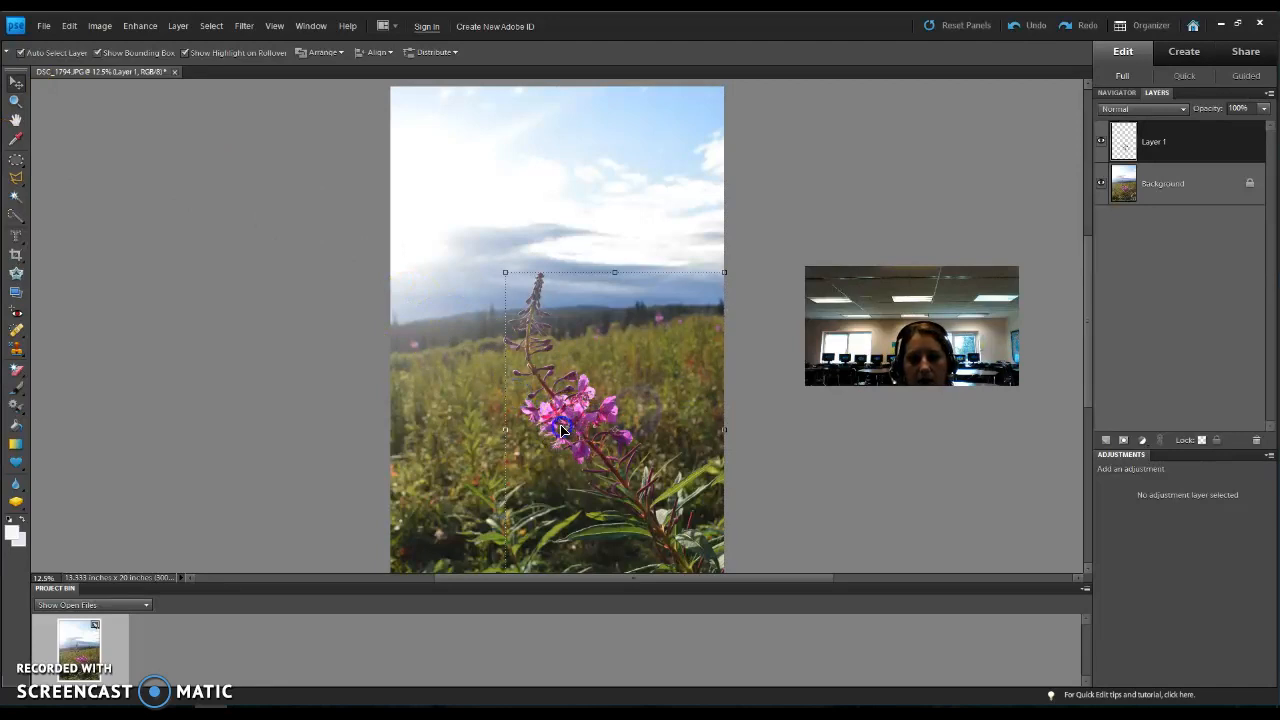
drag(628, 312, 586, 284)
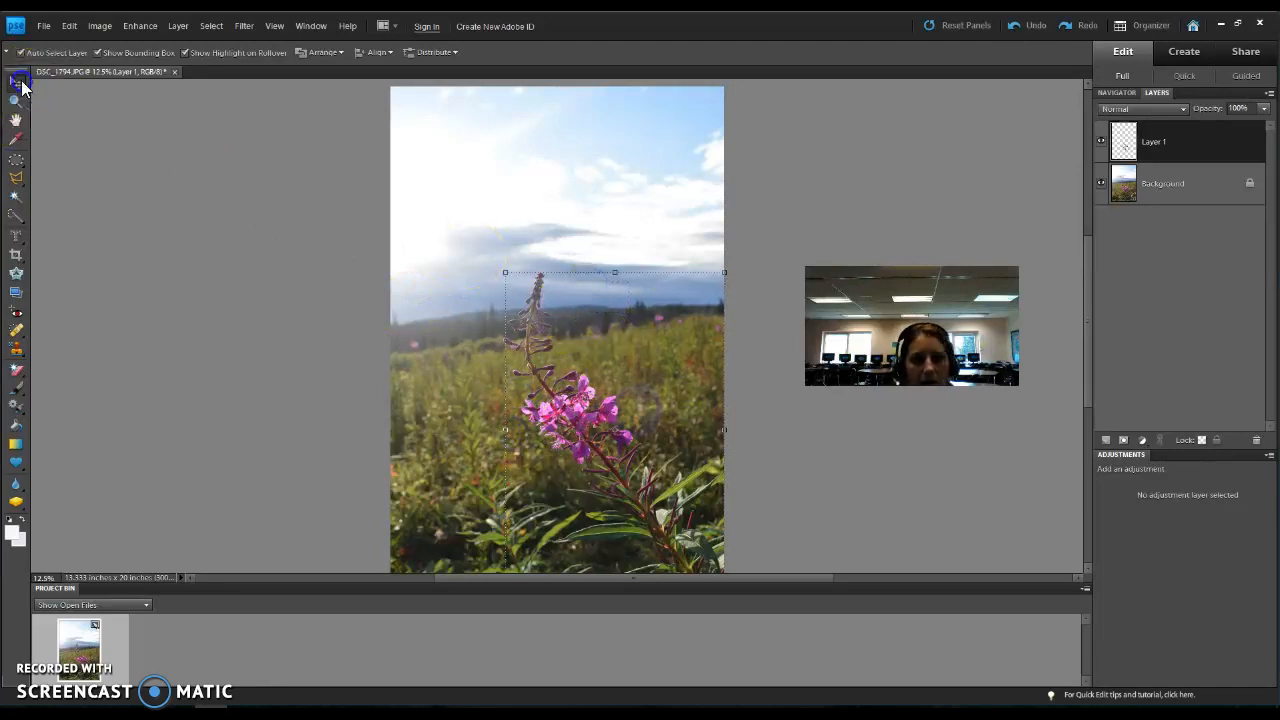
click(540, 442)
drag(540, 442, 480, 445)
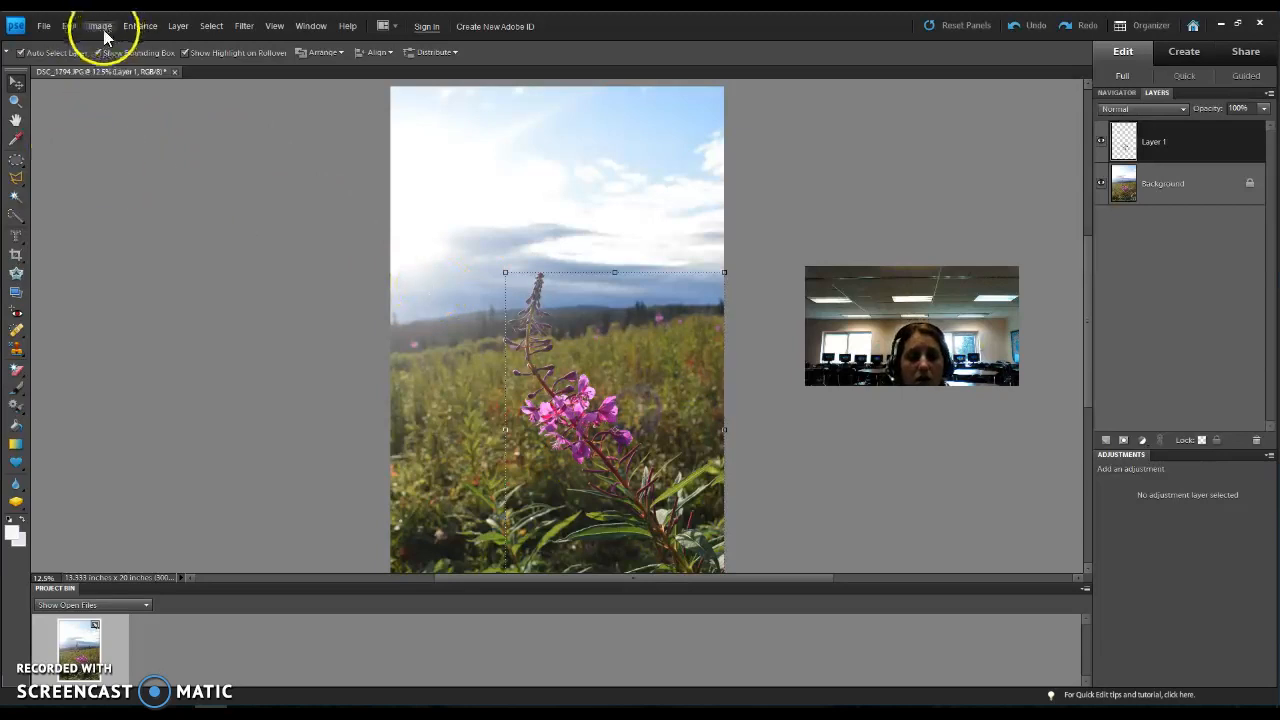
key(ctrl+e)
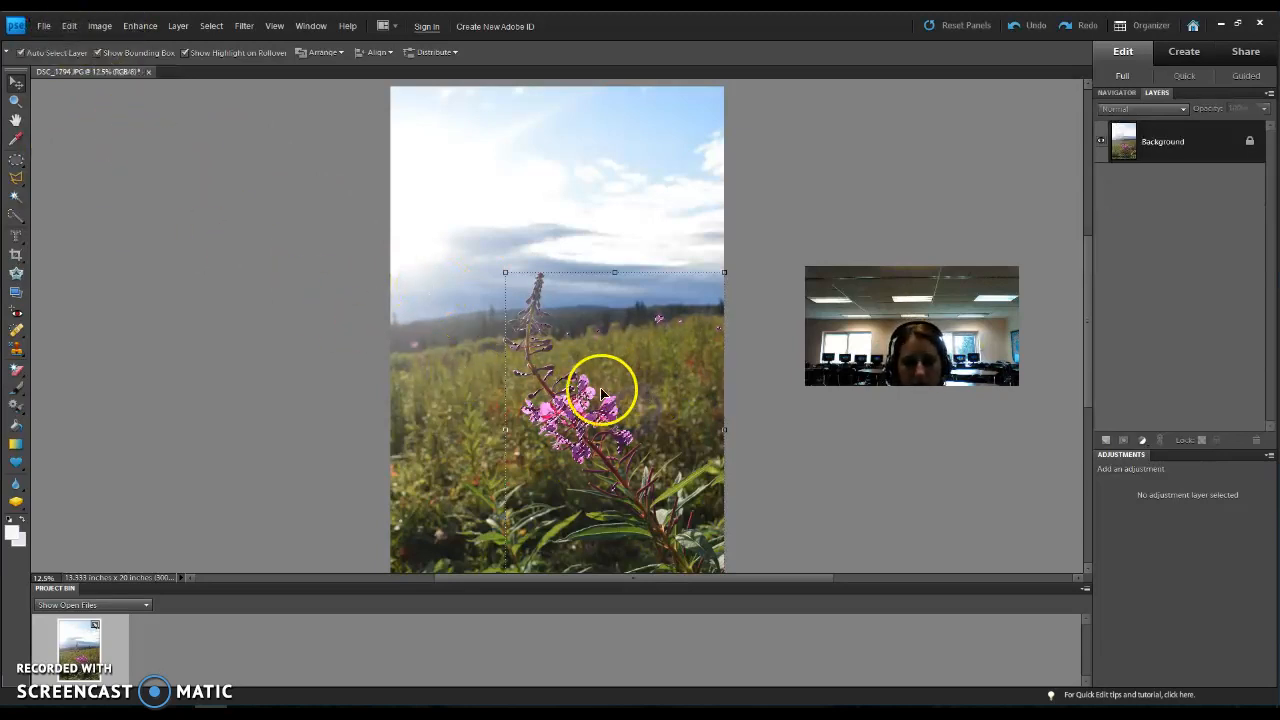
- Try removing the selected petals from the background, undo it, clear the selection, and return to the Magic Wand
click(551, 200)
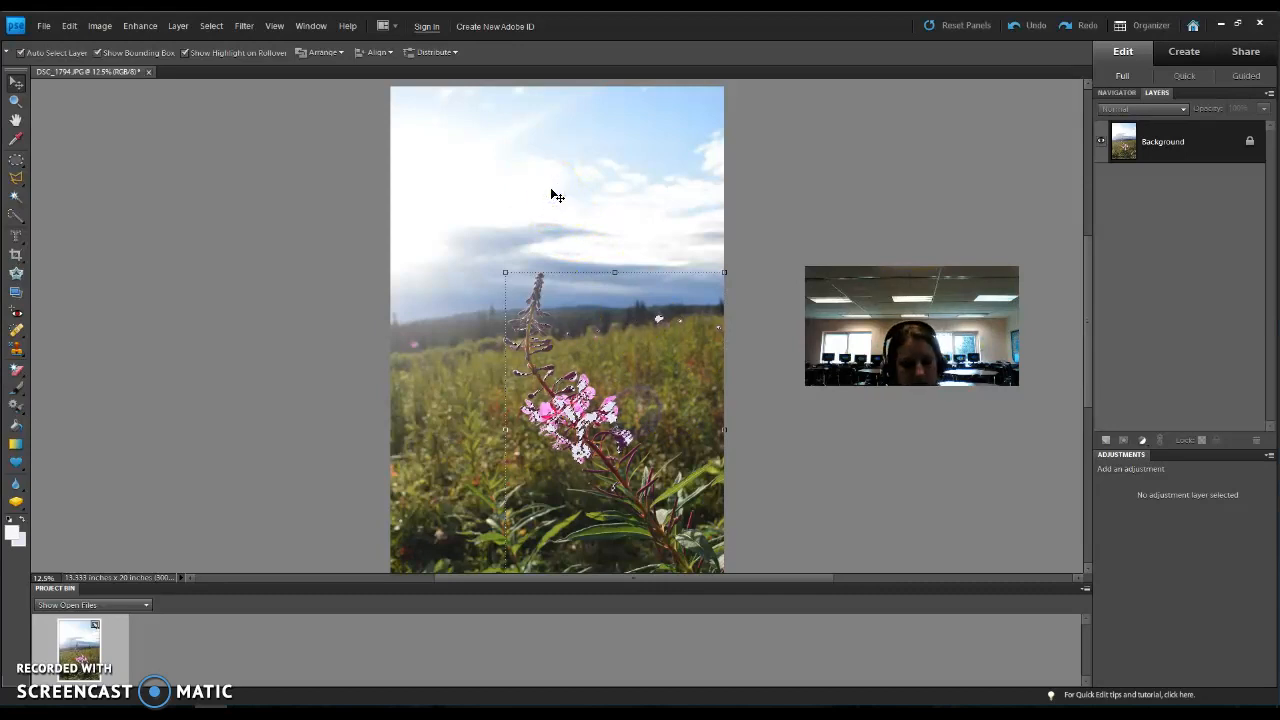
click(423, 194)
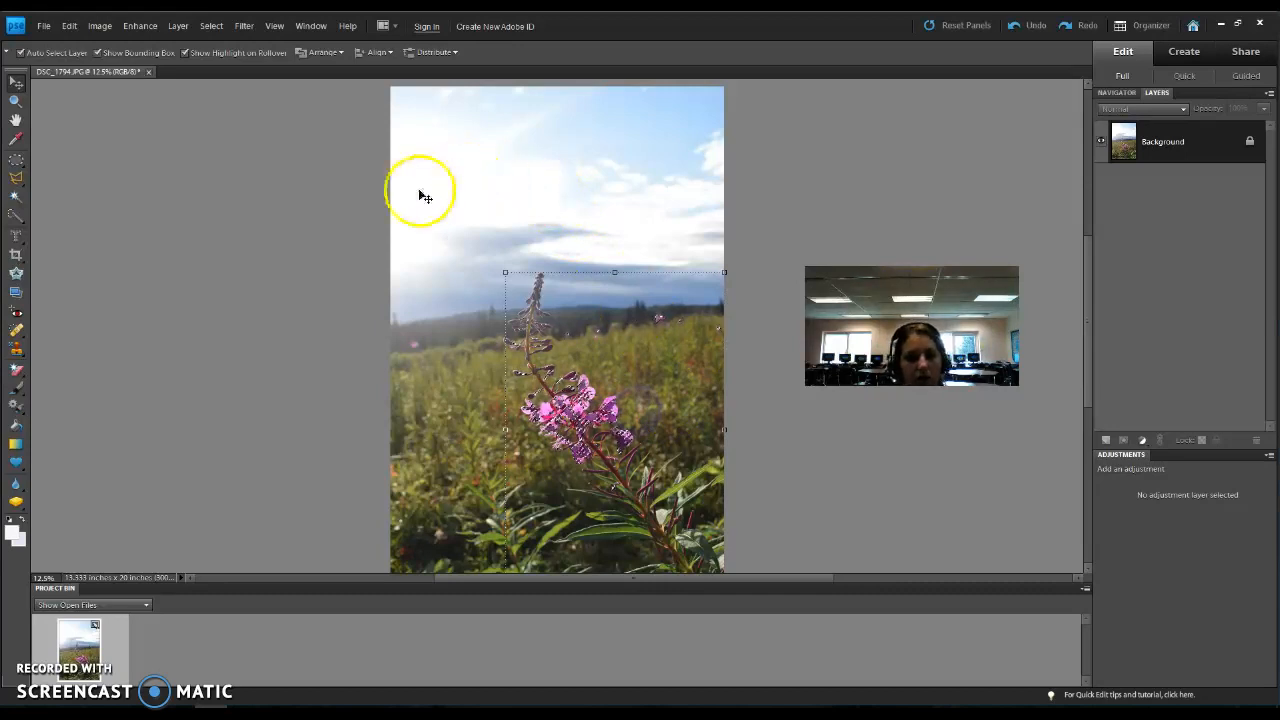
key(ctrl+d)
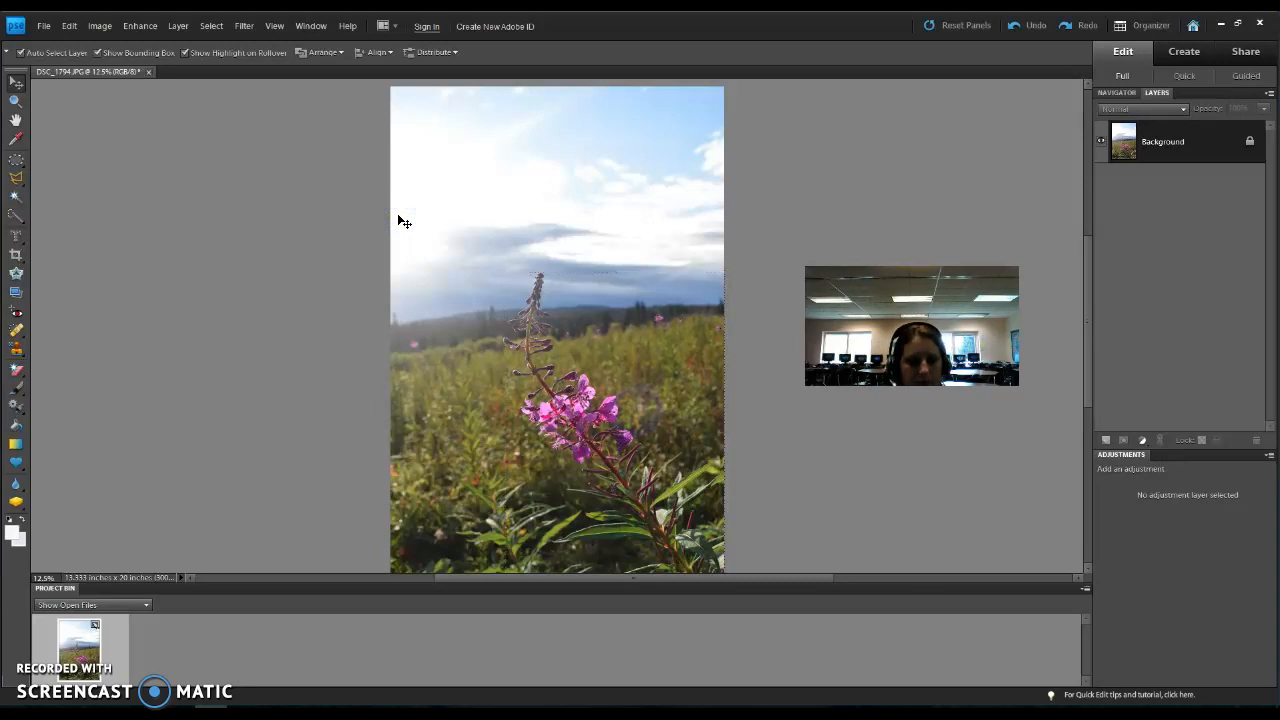
click(12, 200)
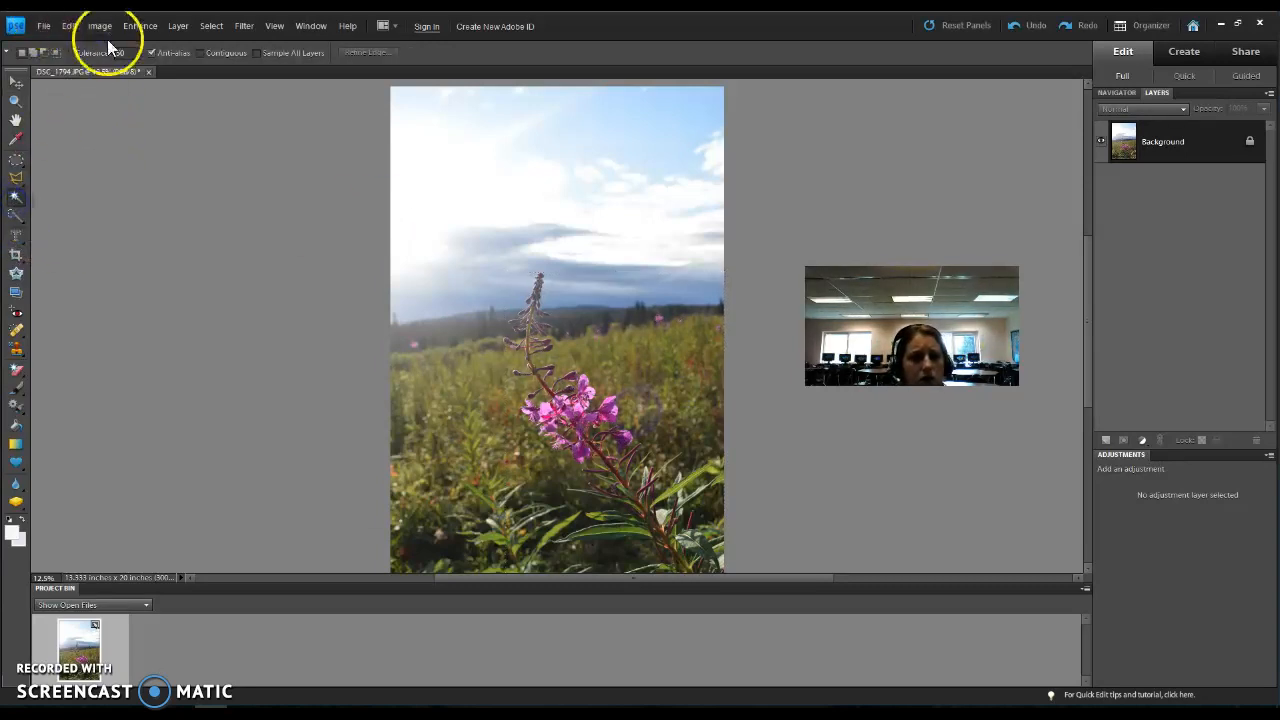
- Select the dark foliage beside the lower stem with the Magic Wand at tolerance 32, and again at tolerance 50
text(32)
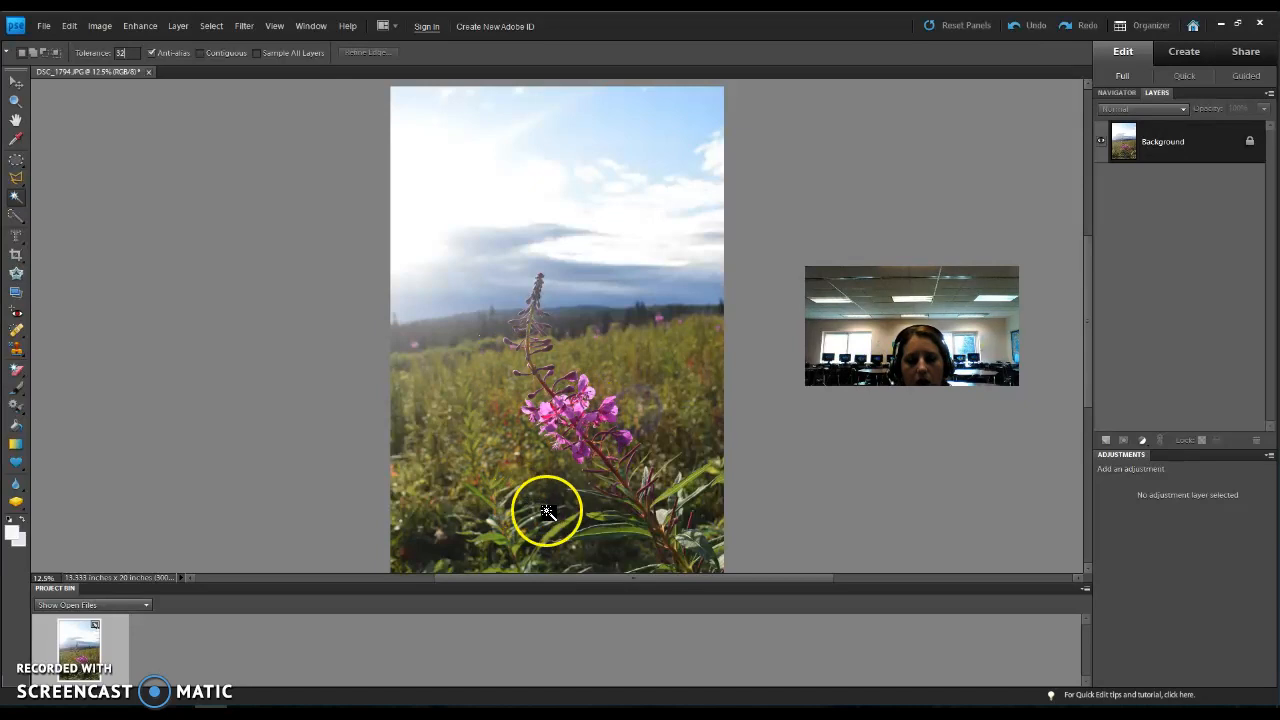
click(611, 528)
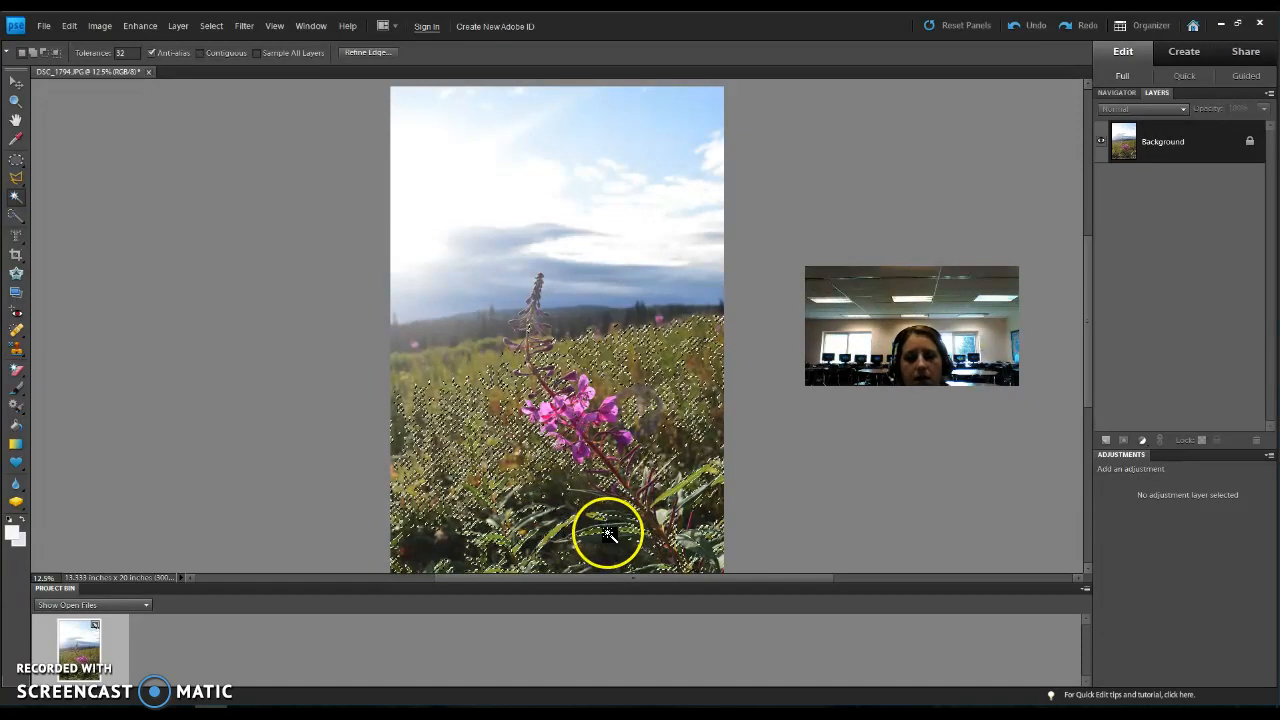
click(122, 53)
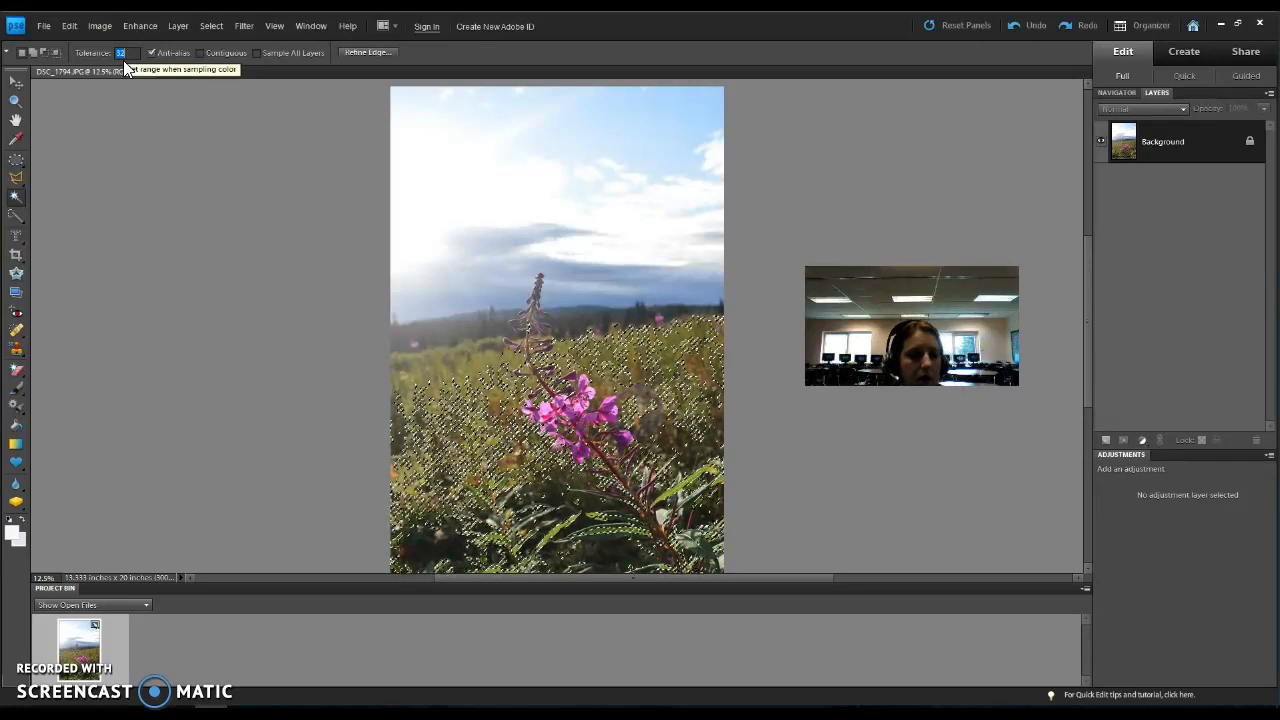
text(50)
click(194, 58)
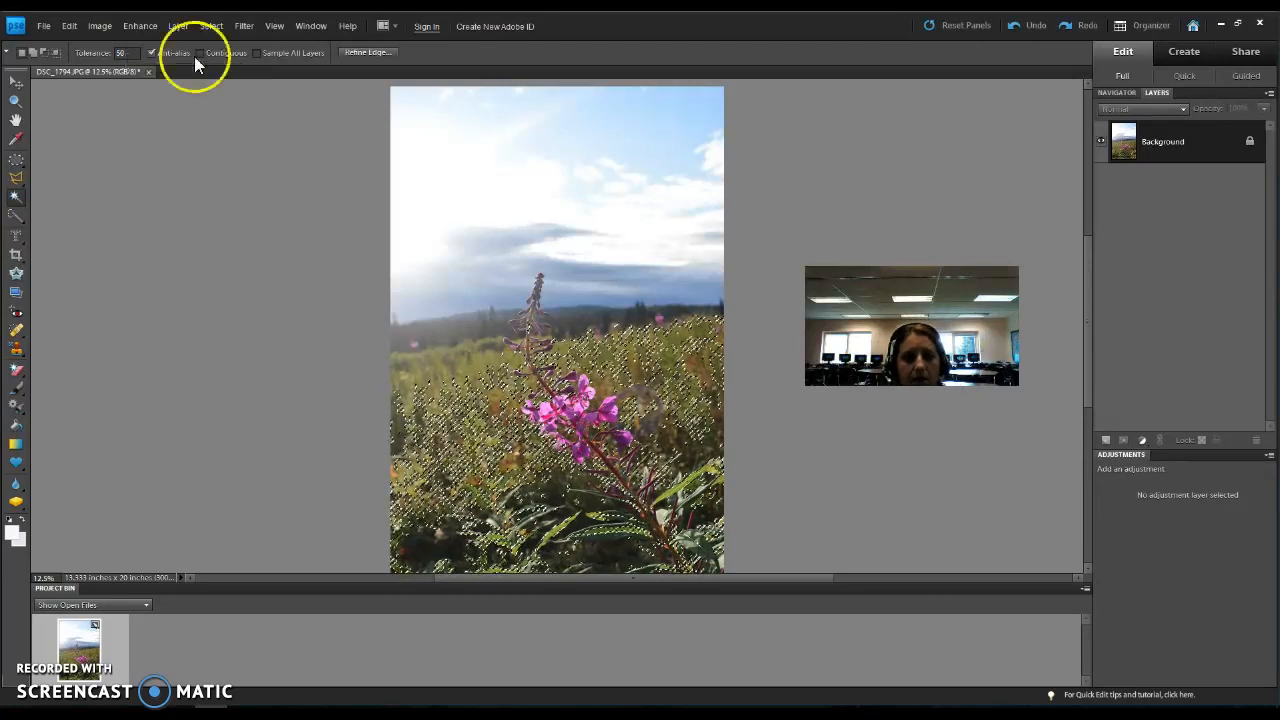
click(605, 534)
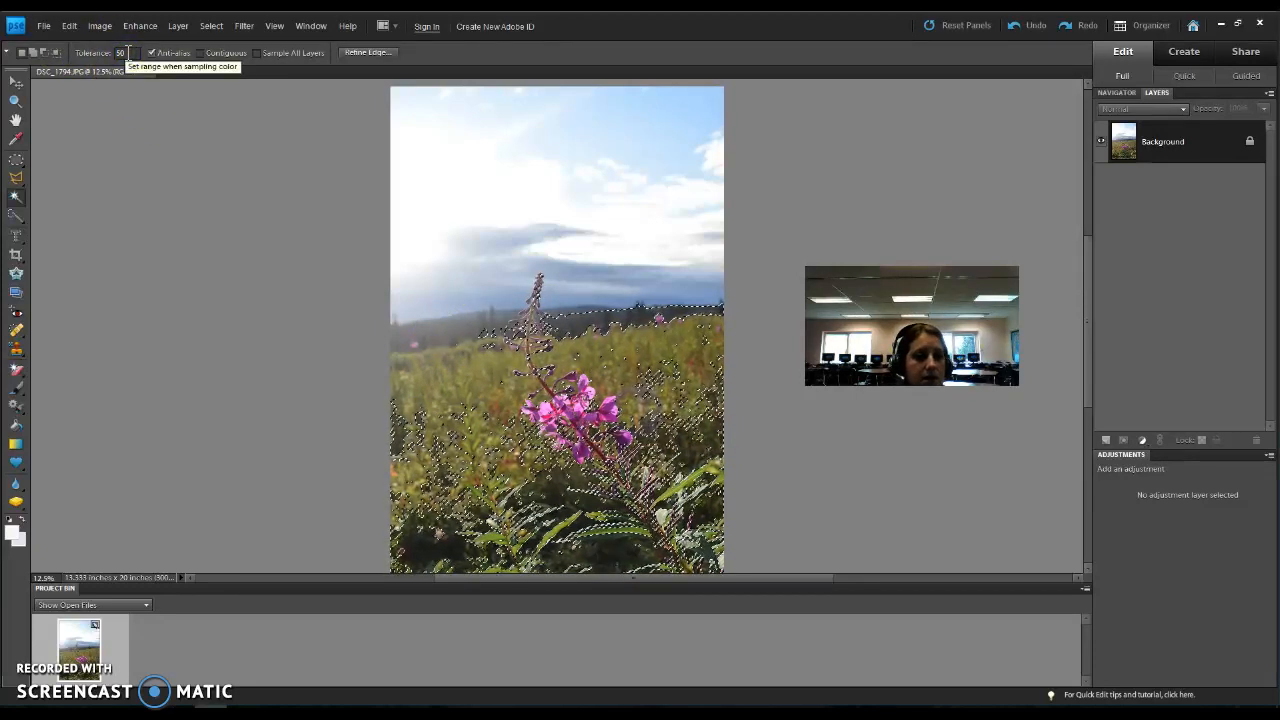
- Reselect the foliage with Contiguous on, and select the pink petals at tolerance 32 with Contiguous off
click(200, 52)
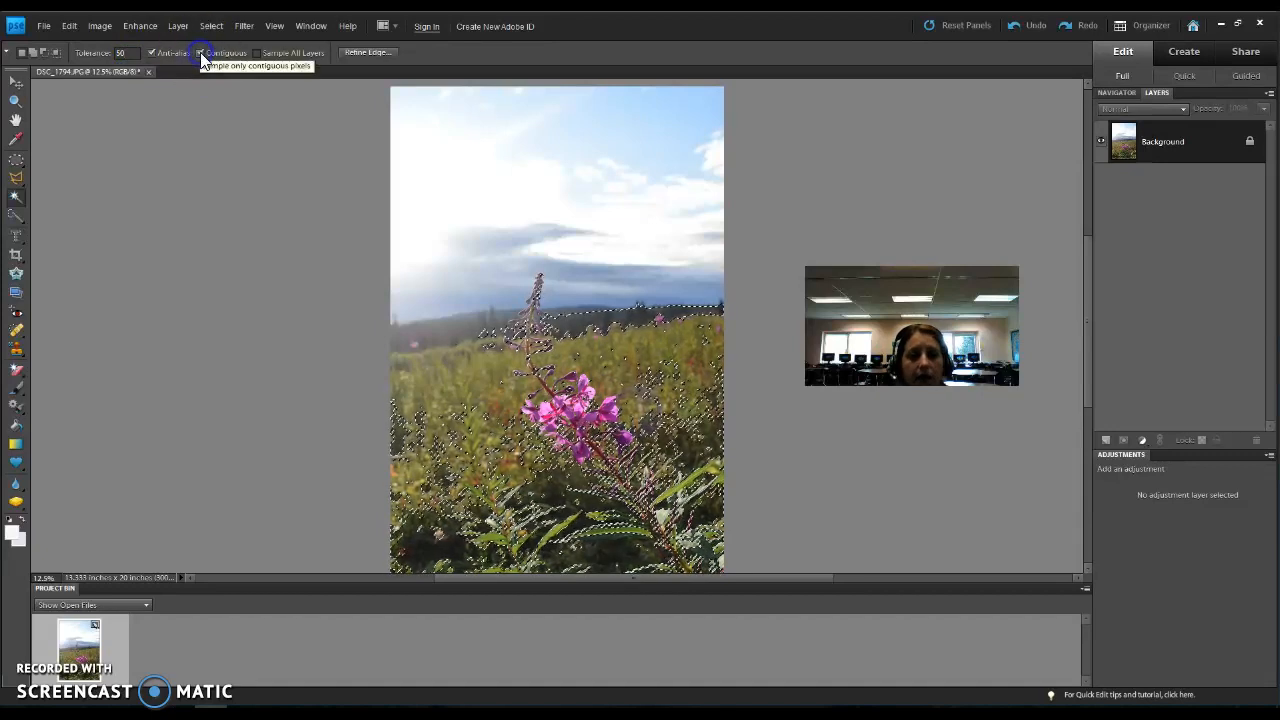
click(604, 534)
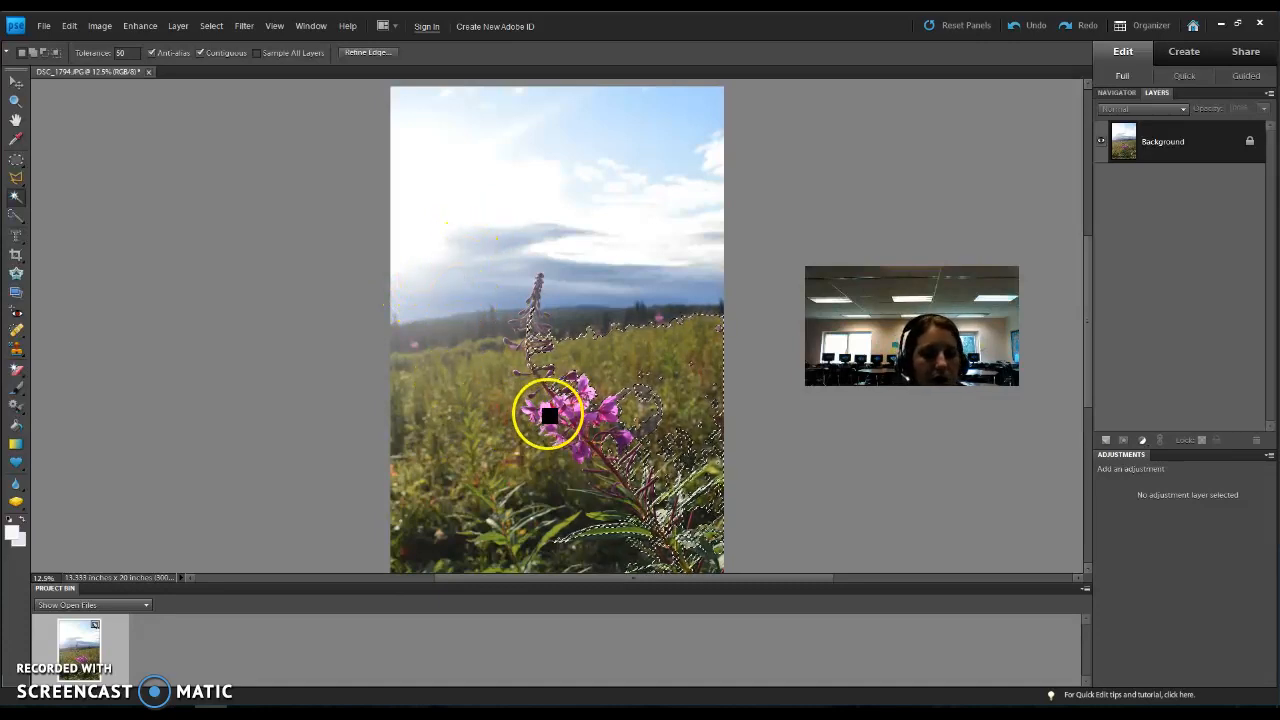
double_click(121, 52)
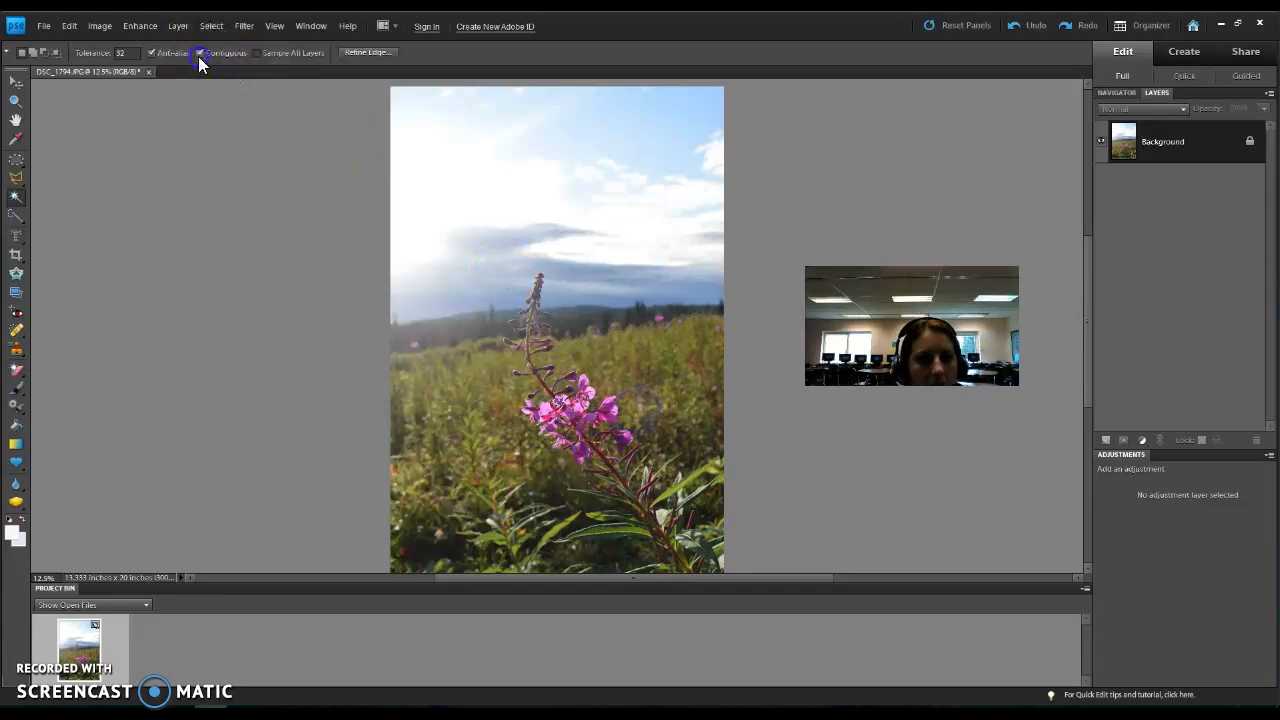
click(437, 75)
- Raise the brightness of the selected petals slightly using Brightness/Contrast
click(140, 26)
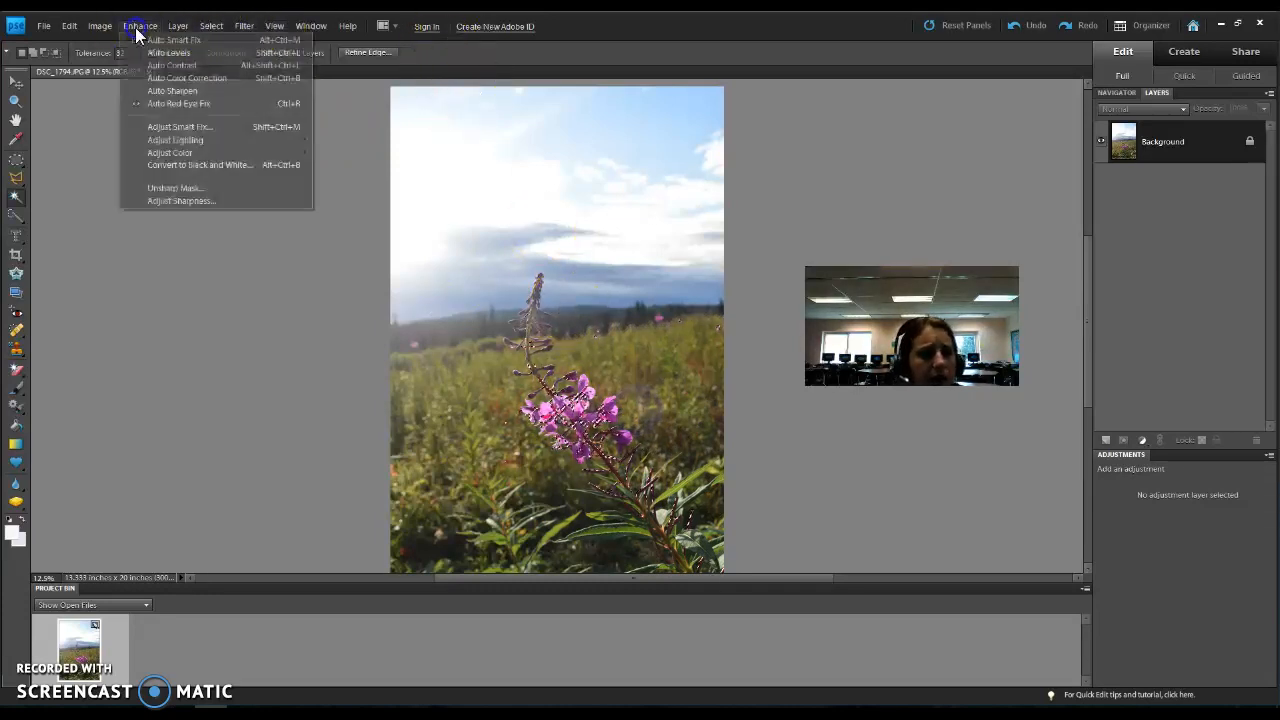
mouse_move(219, 138)
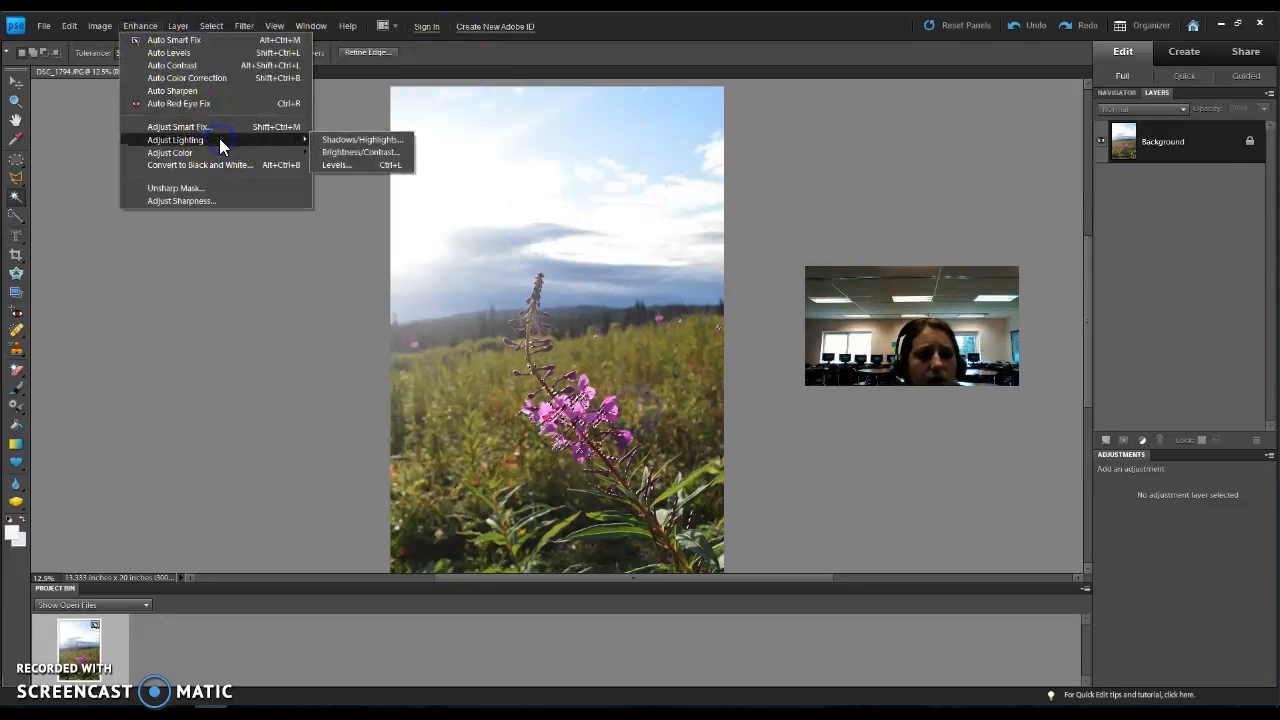
mouse_move(289, 155)
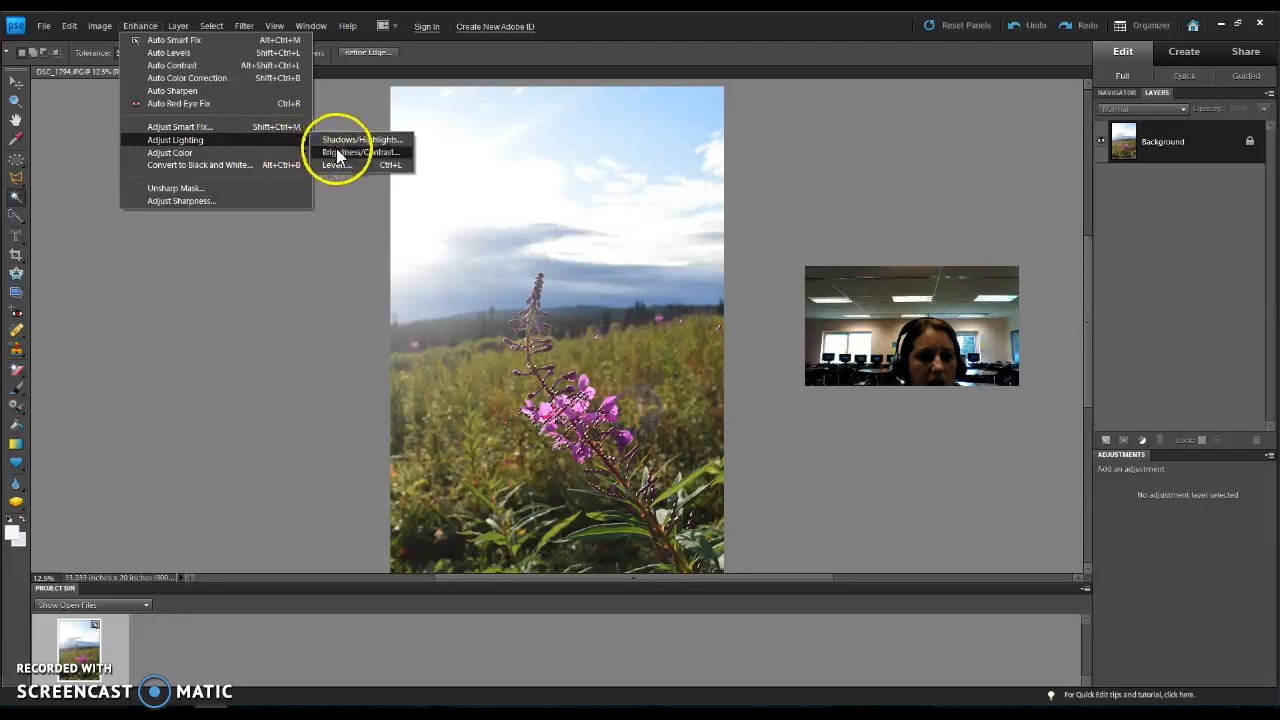
click(343, 152)
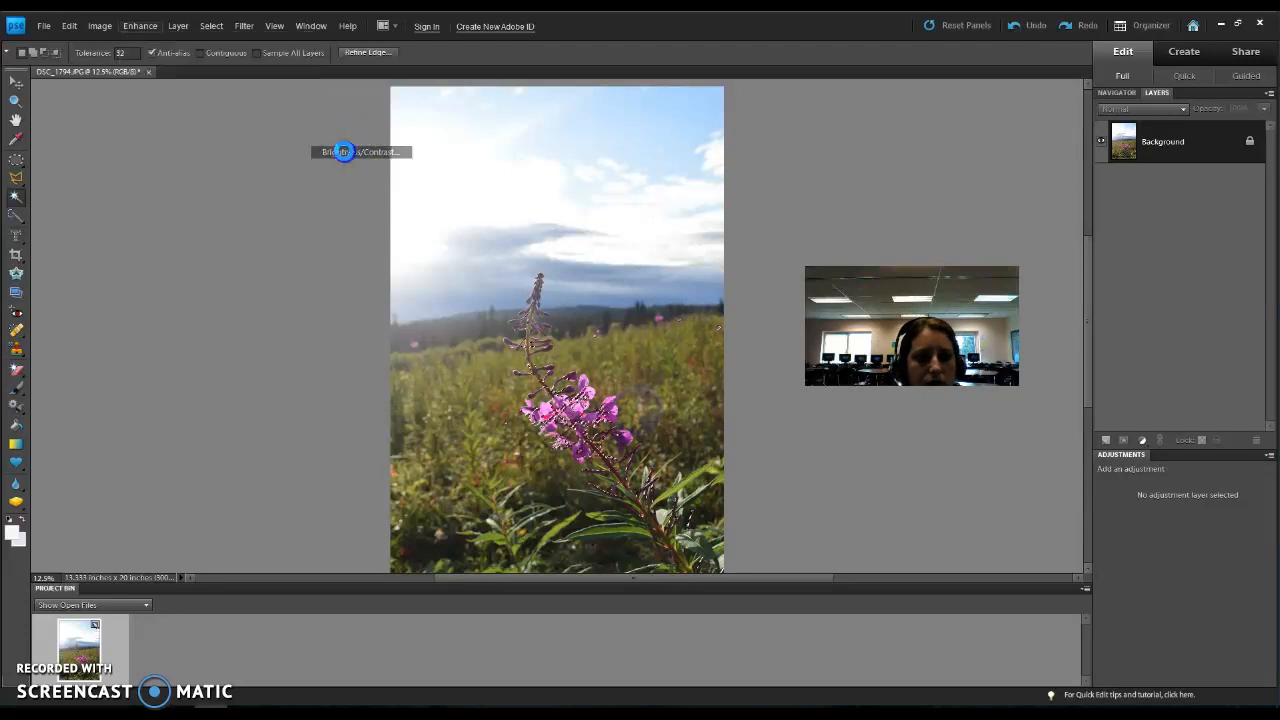
drag(596, 278, 629, 278)
click(717, 251)
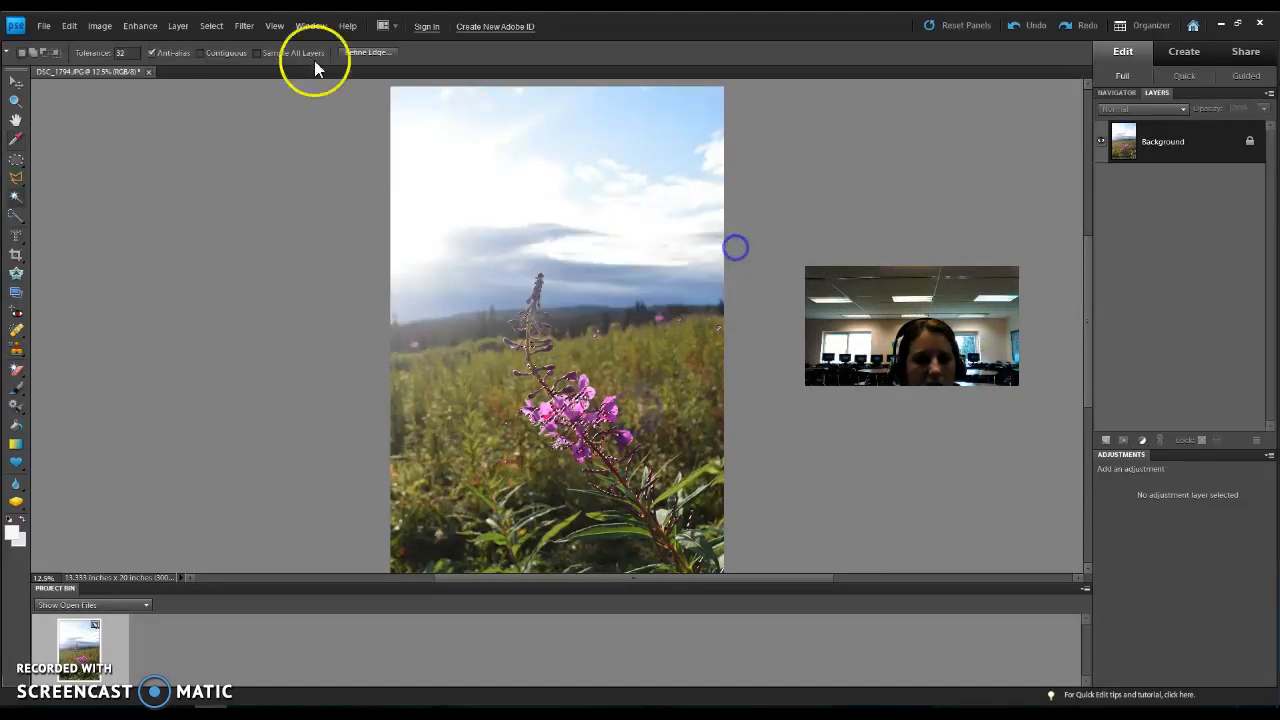
click(142, 25)
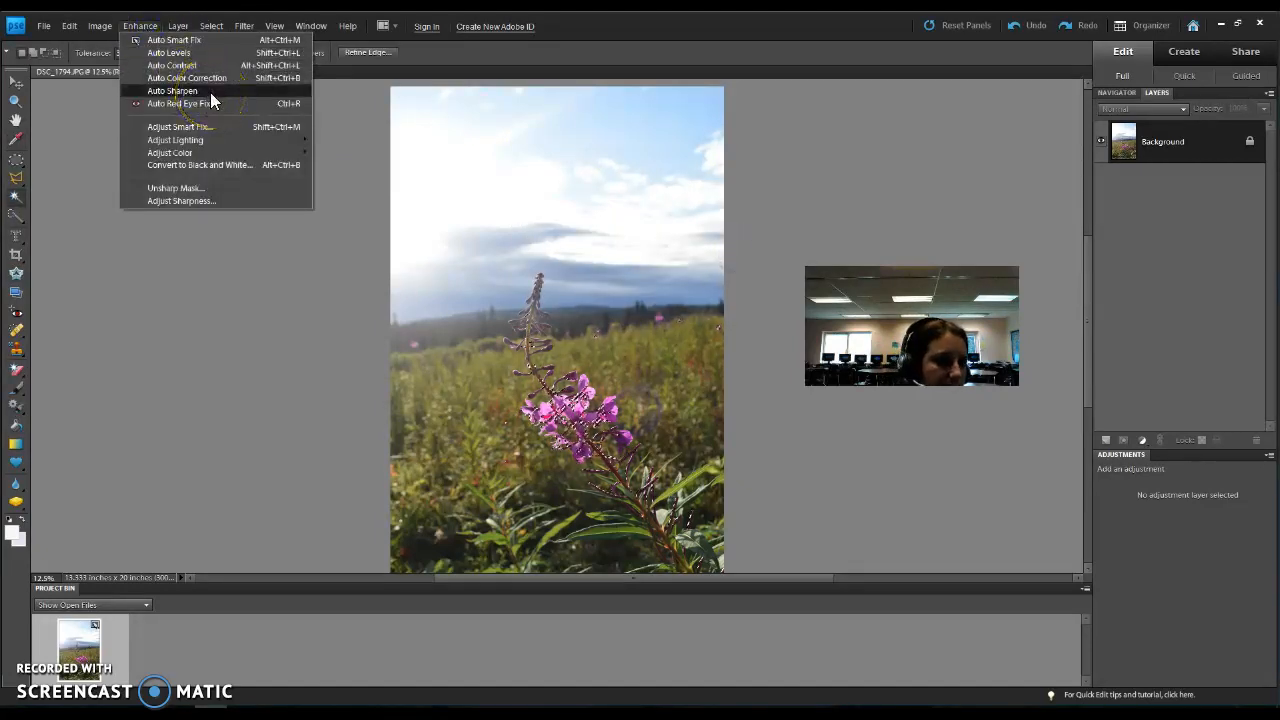
click(218, 40)
click(615, 346)
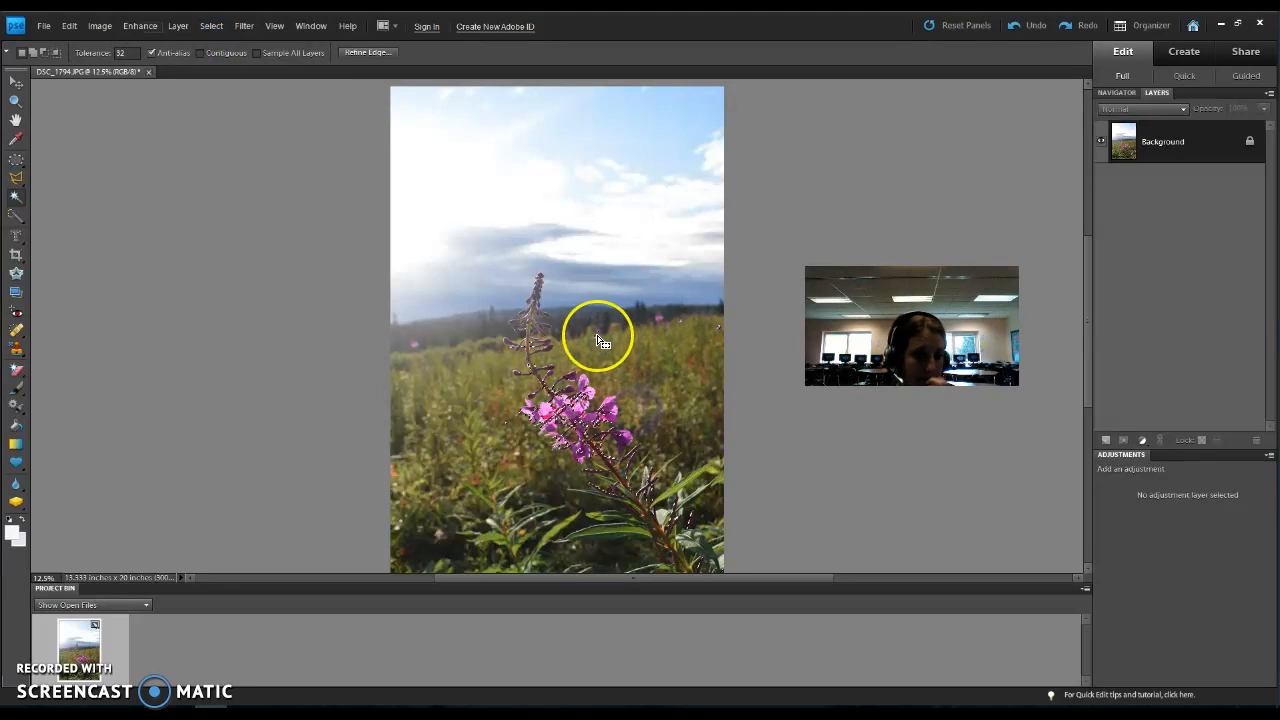
- Darken the shadows of the selected petals with Levels and clear the selection
click(160, 28)
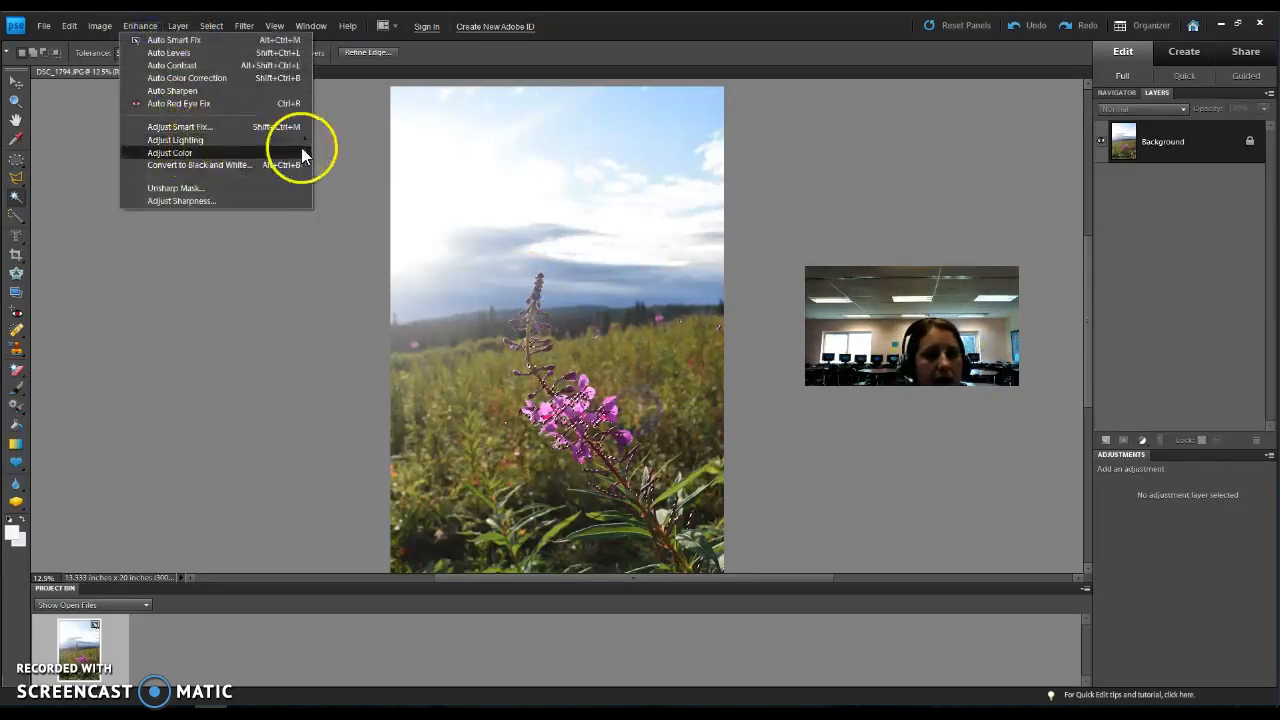
click(333, 165)
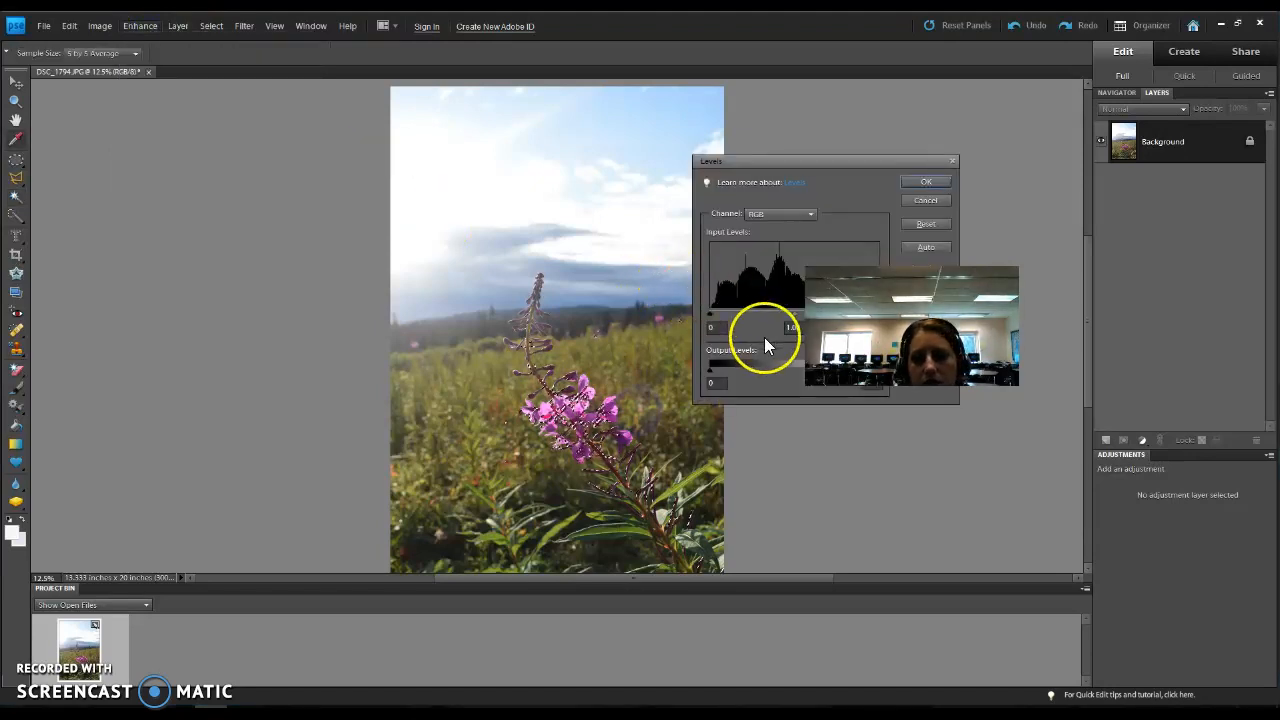
drag(721, 314, 735, 314)
click(924, 183)
key(w)
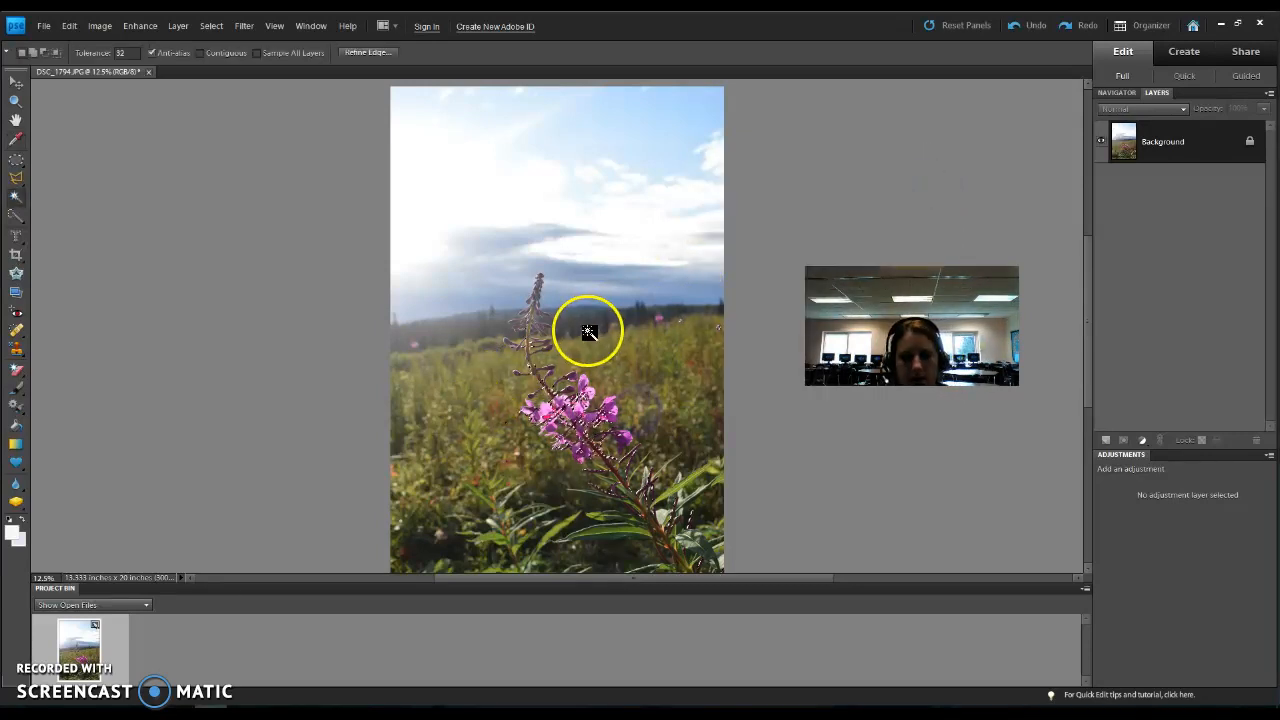
key(ctrl+d)
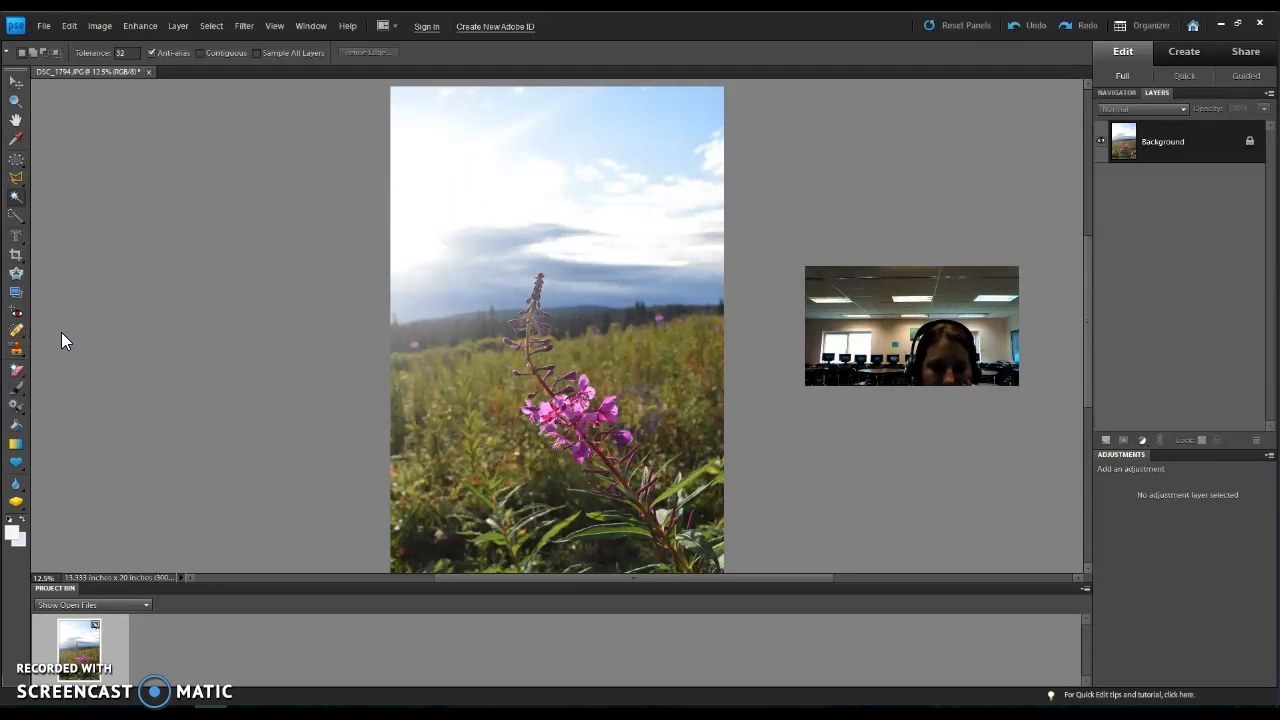
- Start a new Quick Selection on the flower's left petals and set the brush diameter to 27 px
click(15, 216)
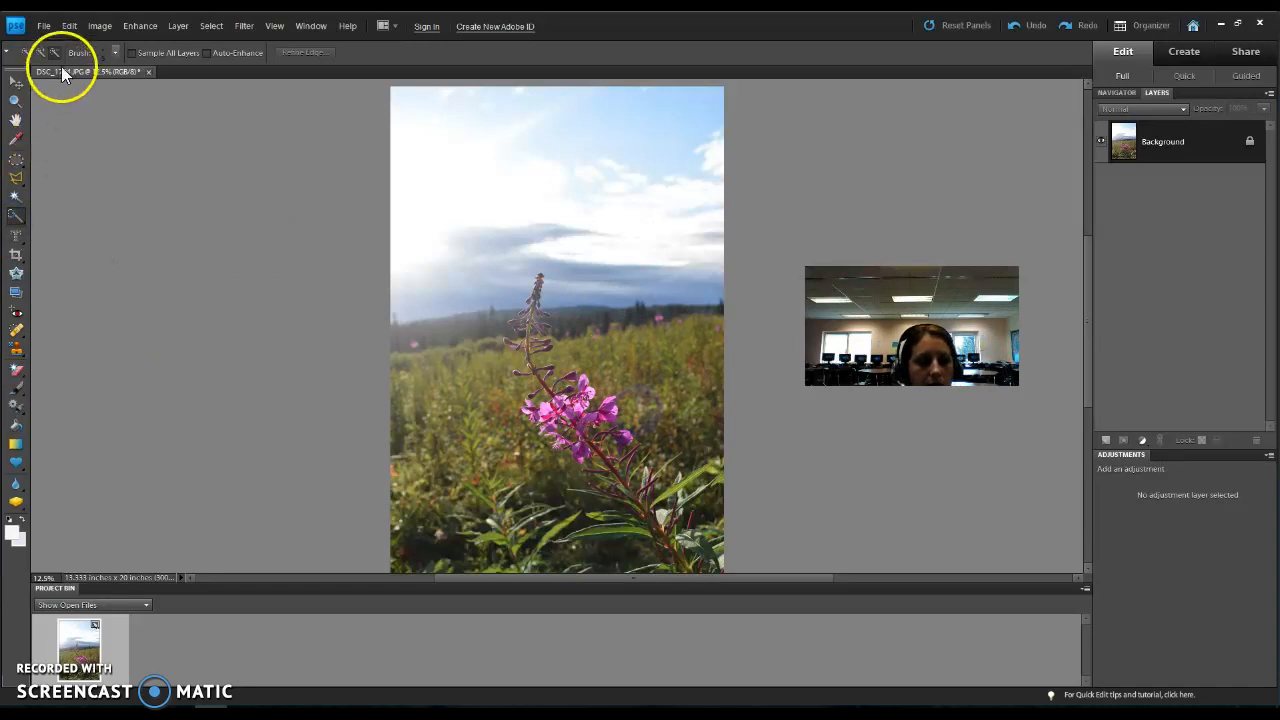
click(25, 52)
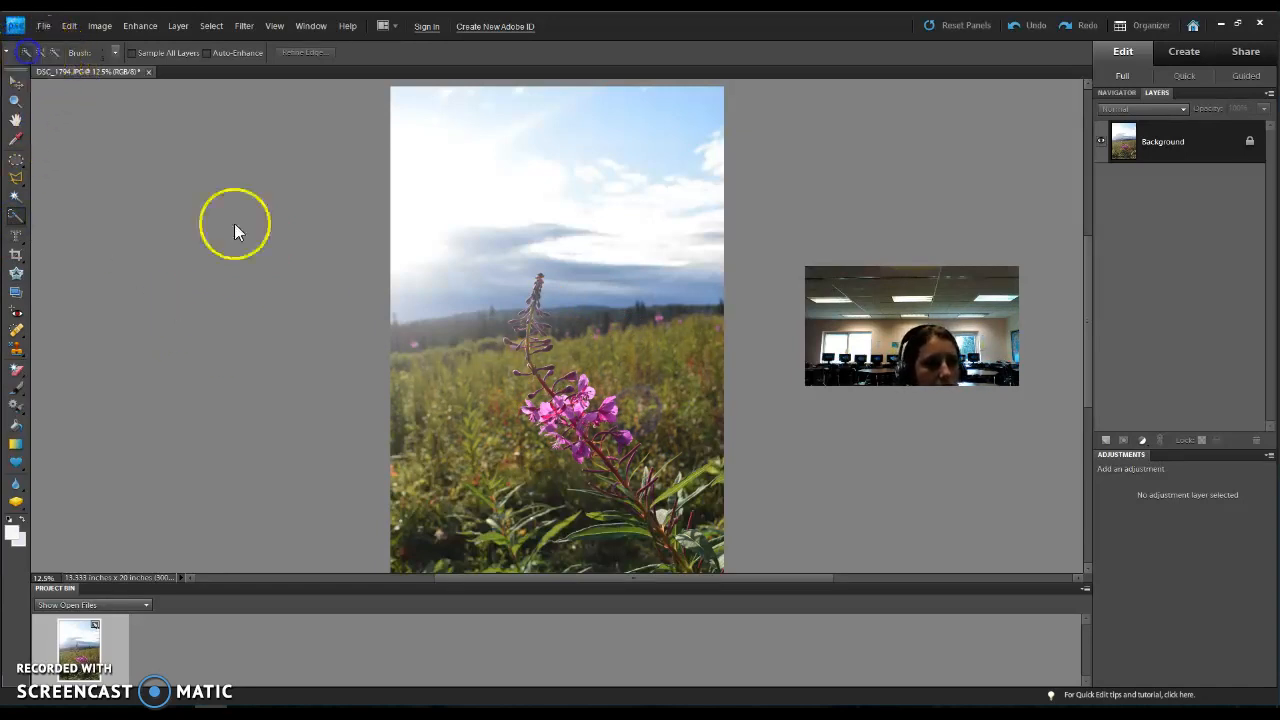
click(553, 410)
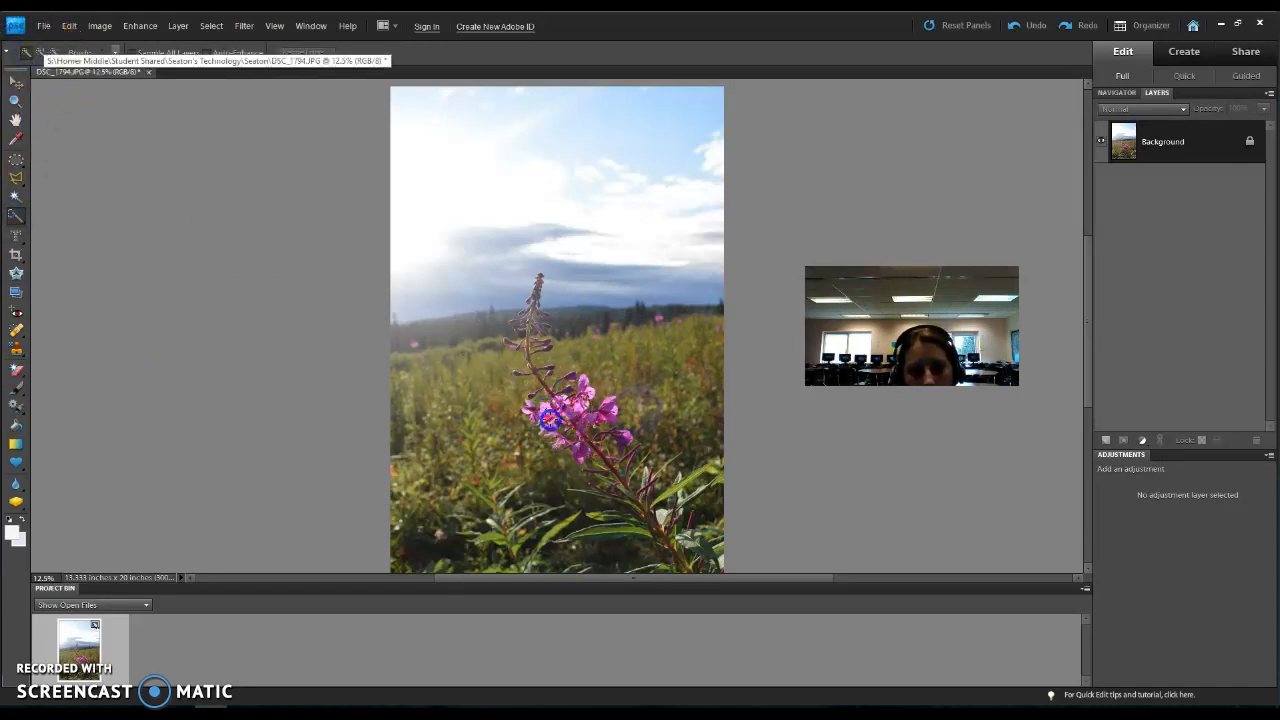
click(114, 52)
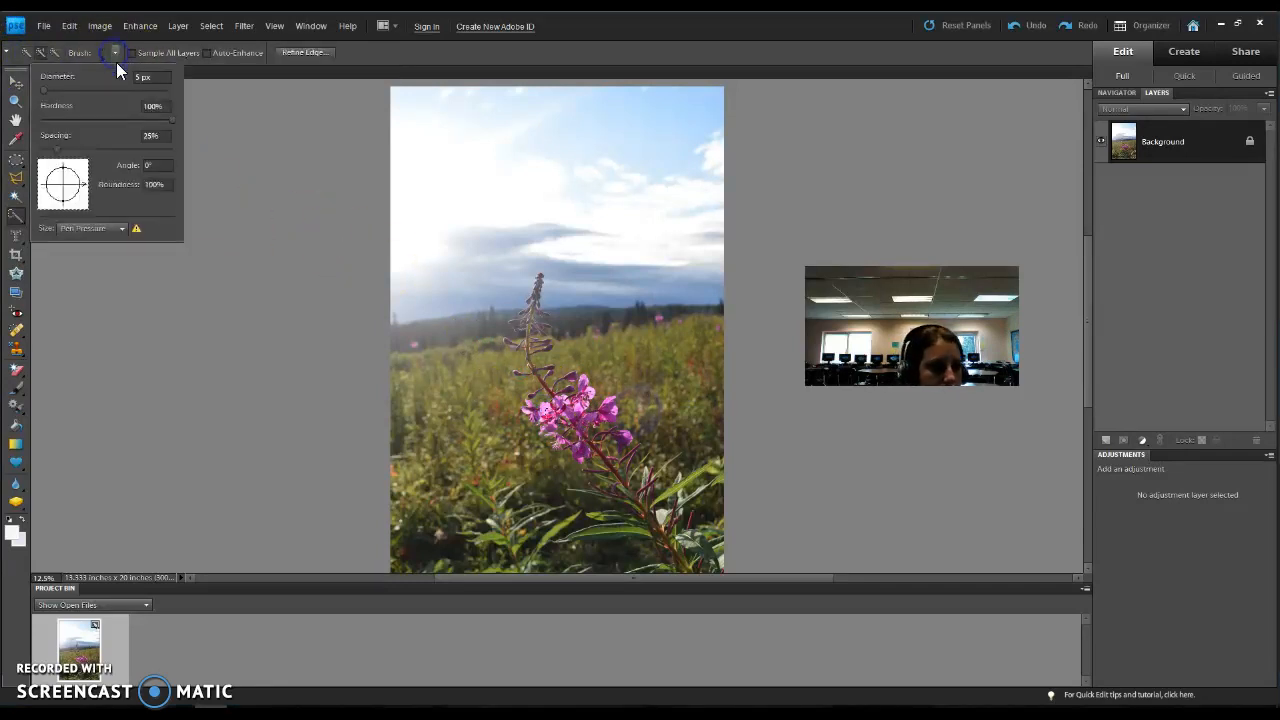
drag(53, 90, 58, 92)
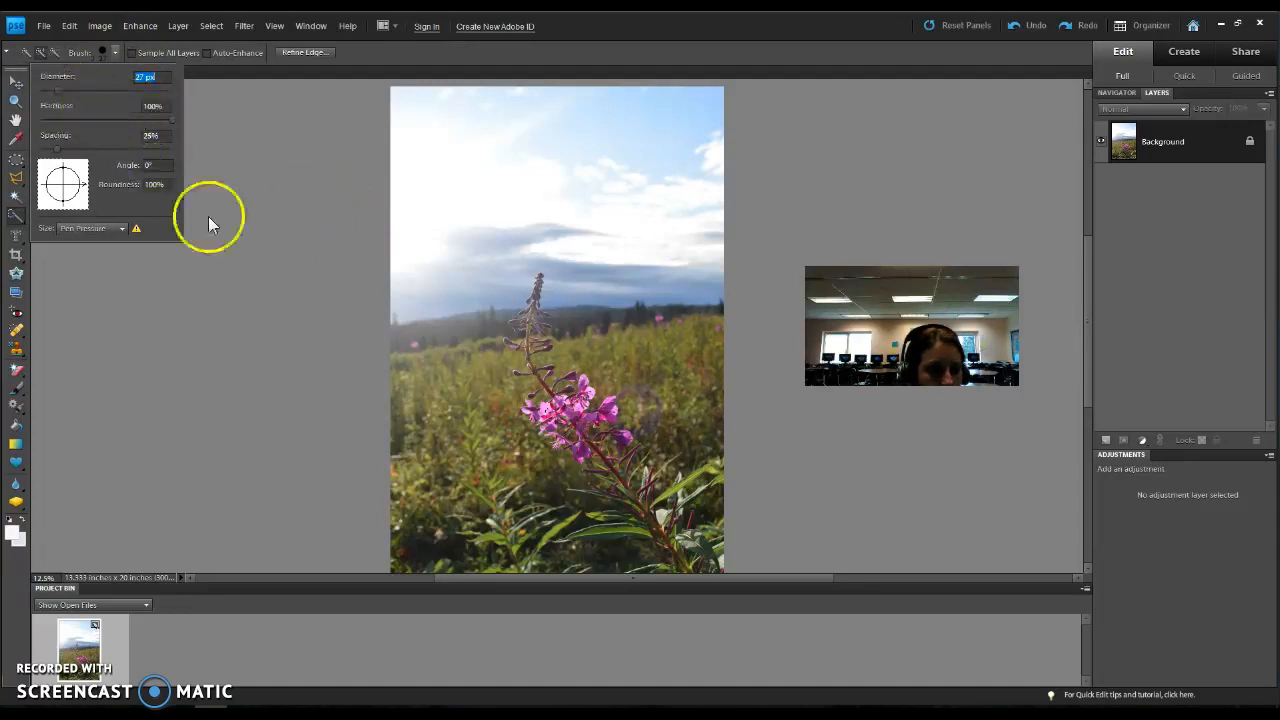
- Add more of the pink petals and the upper flower spike to the Quick Selection
click(563, 402)
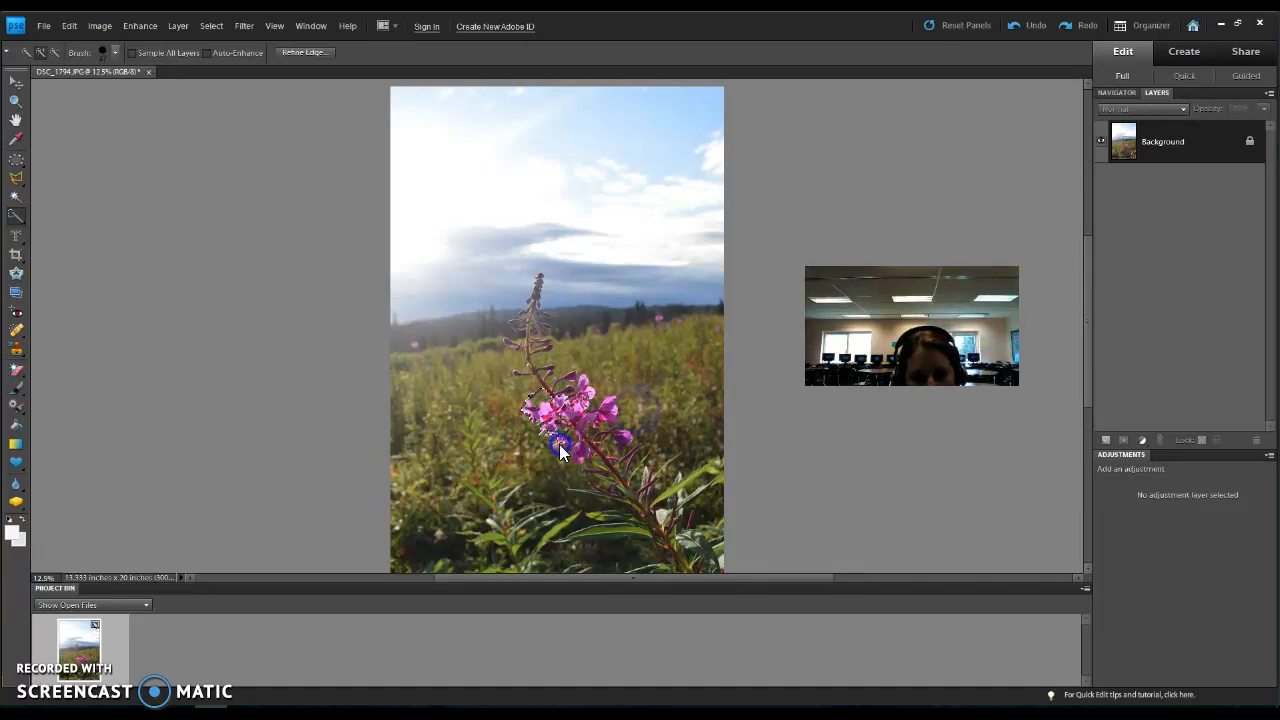
click(569, 414)
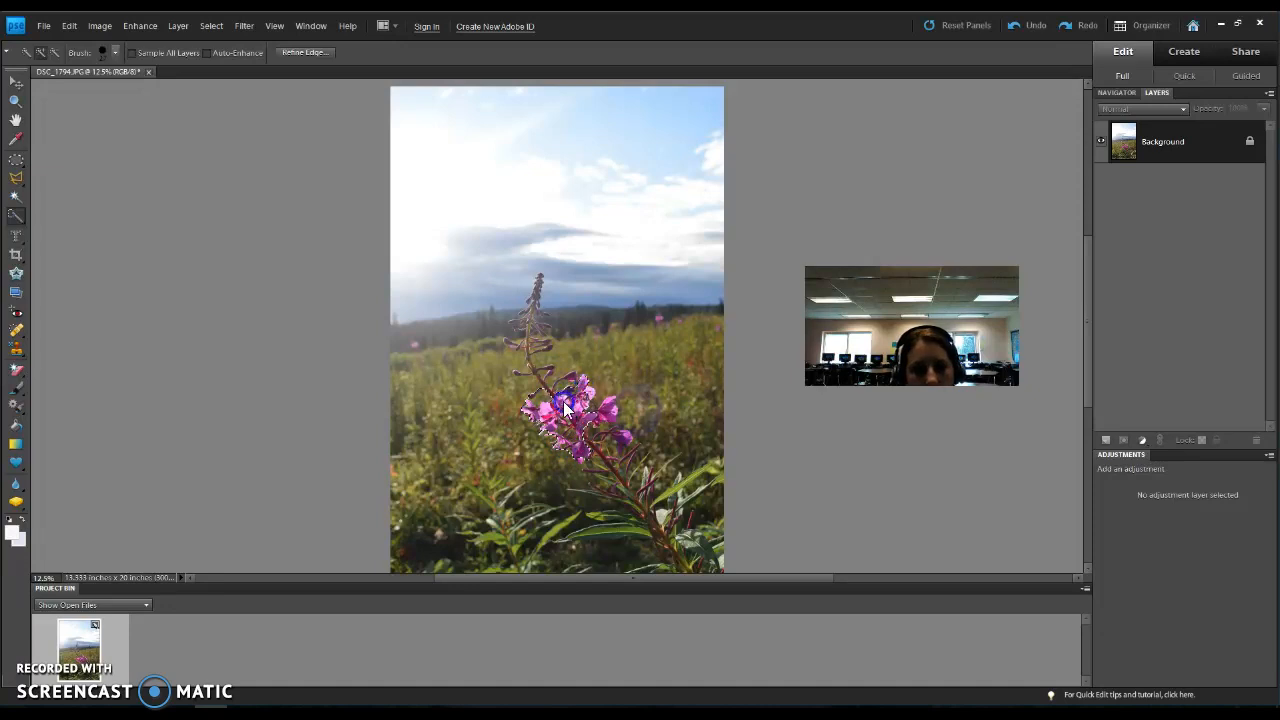
click(531, 319)
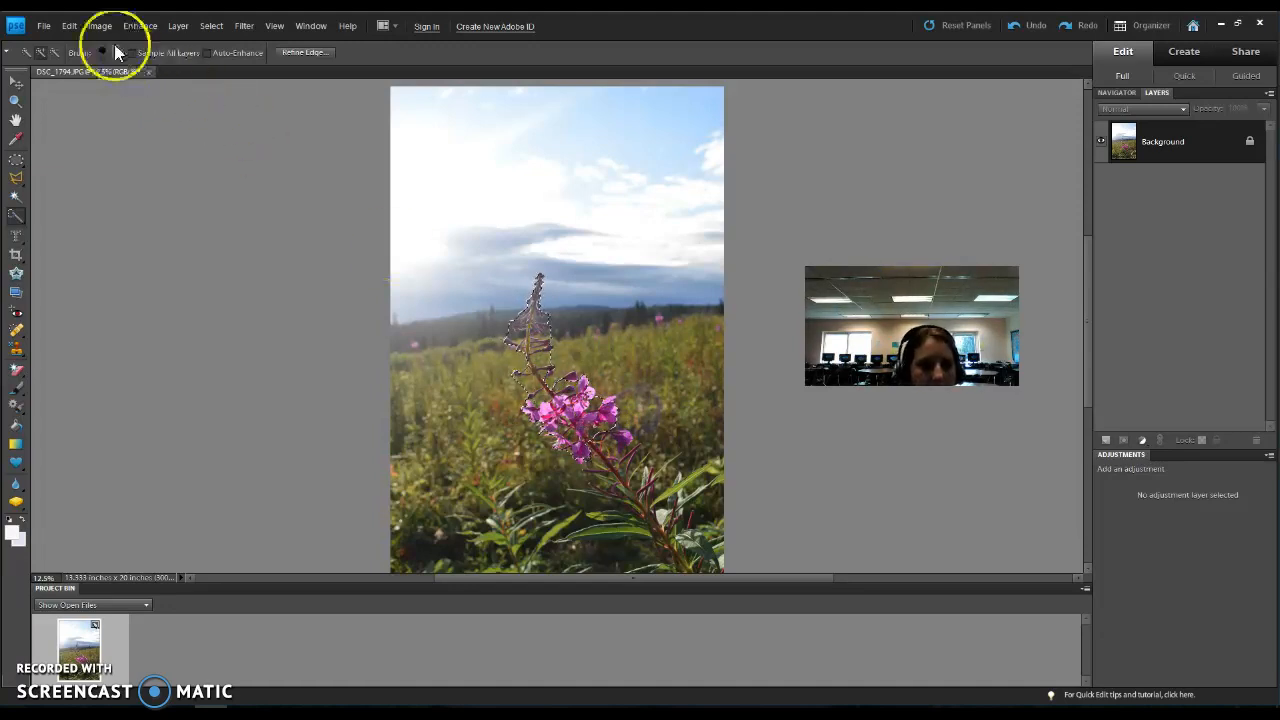
- Subtract the background areas around the upper flower spike from the Quick Selection
click(53, 53)
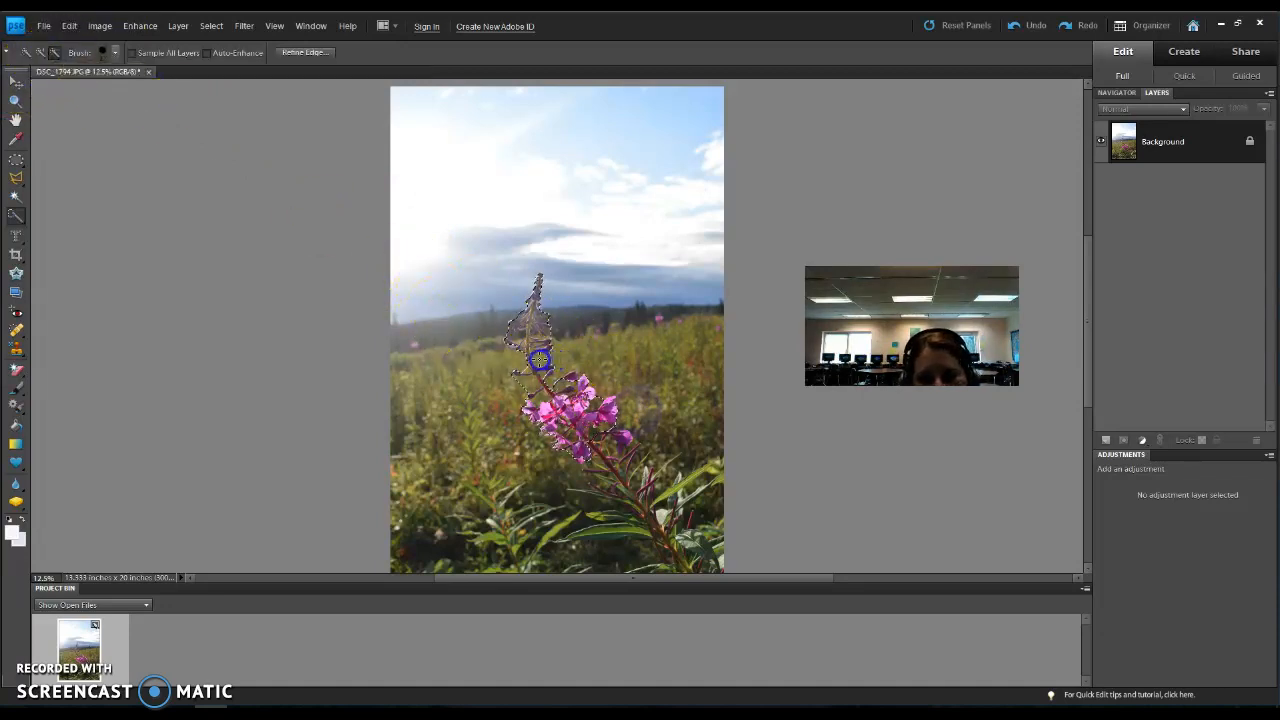
drag(540, 366, 523, 381)
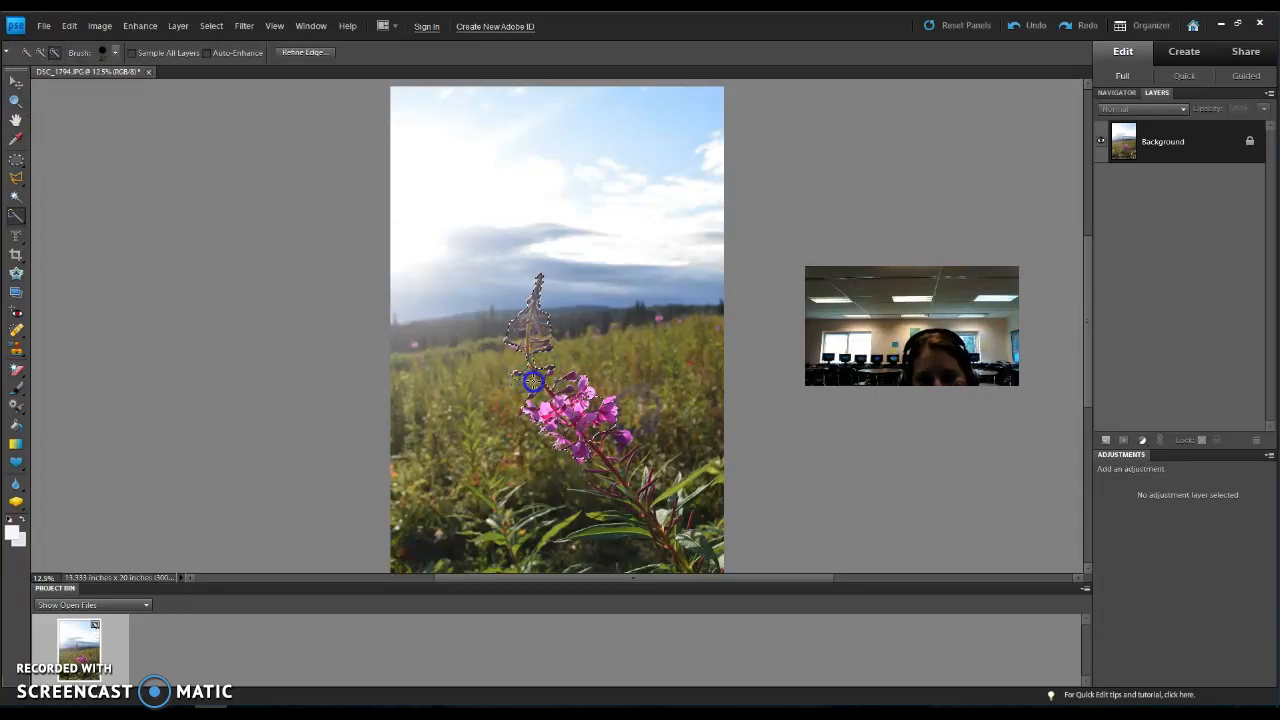
click(508, 329)
click(551, 324)
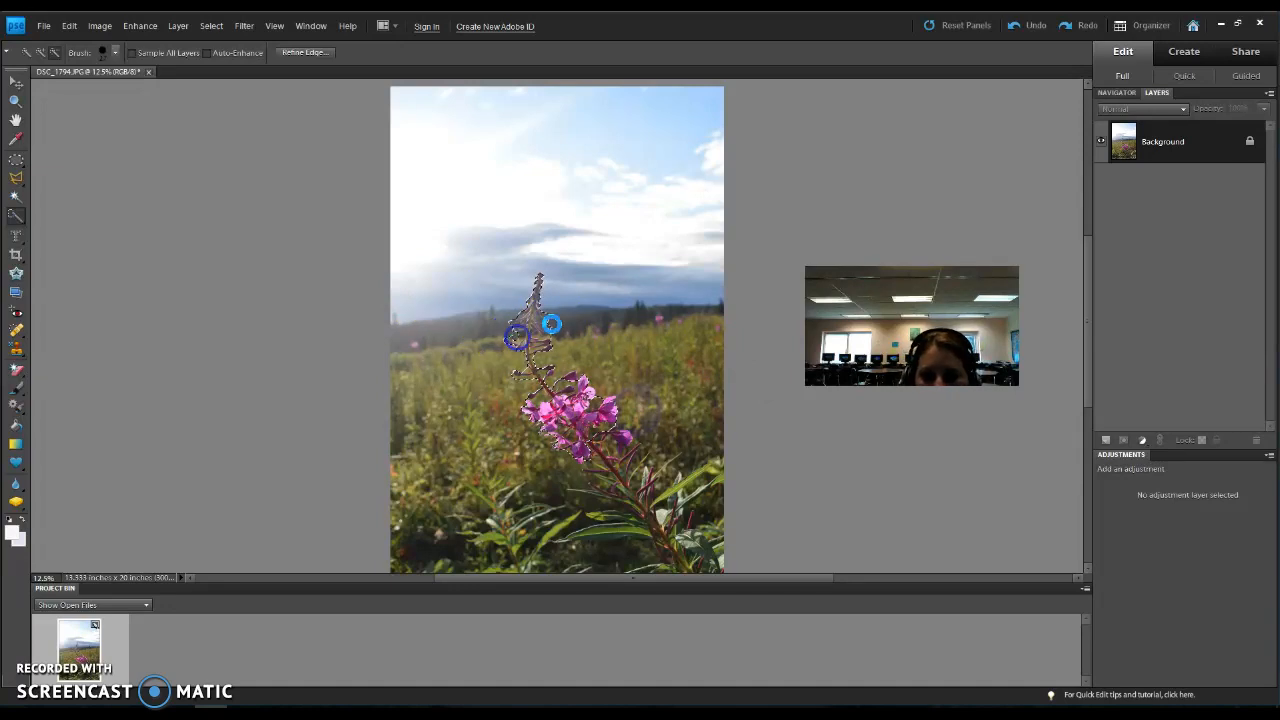
click(549, 332)
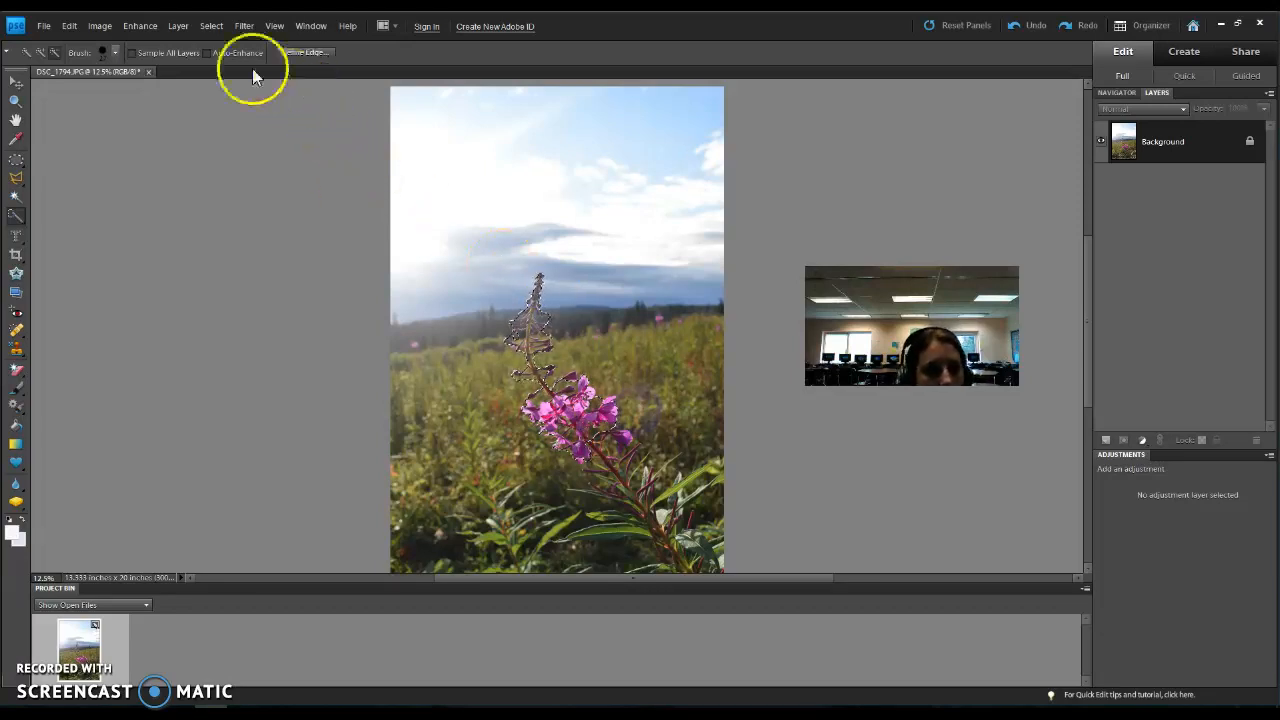
- Switch to the Selection Brush and set its mode to Mask
click(20, 216)
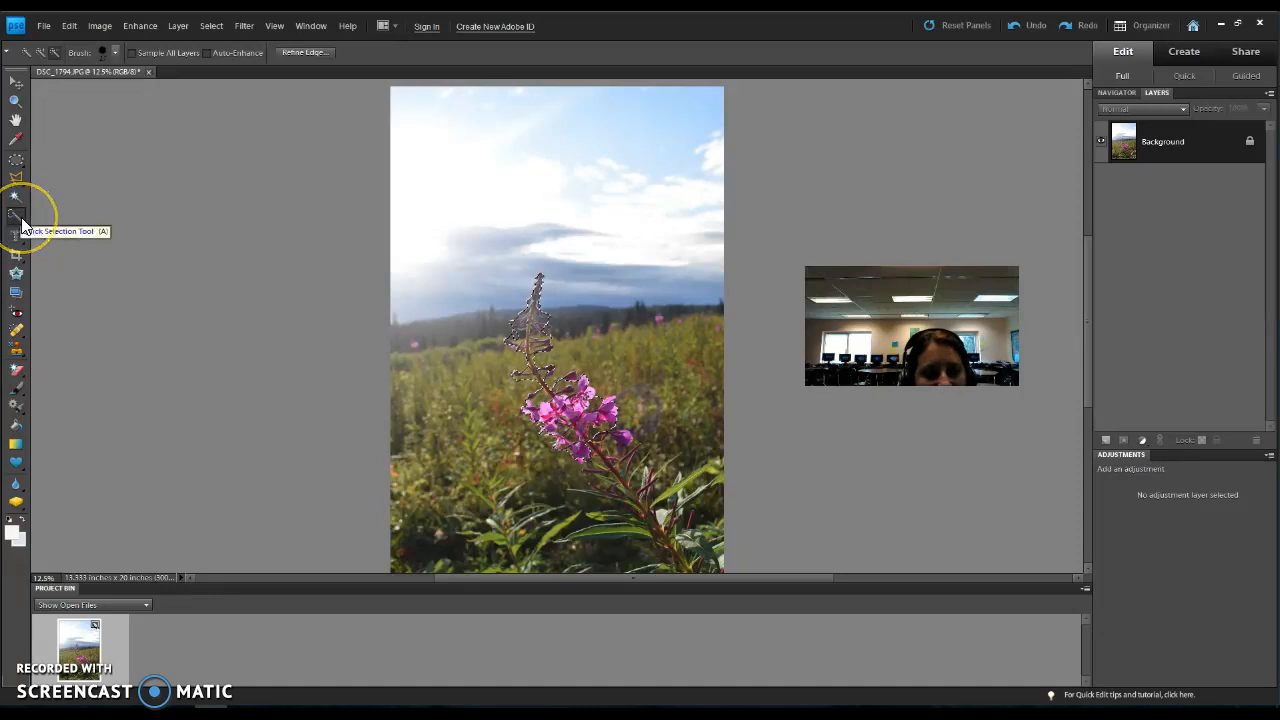
click(51, 235)
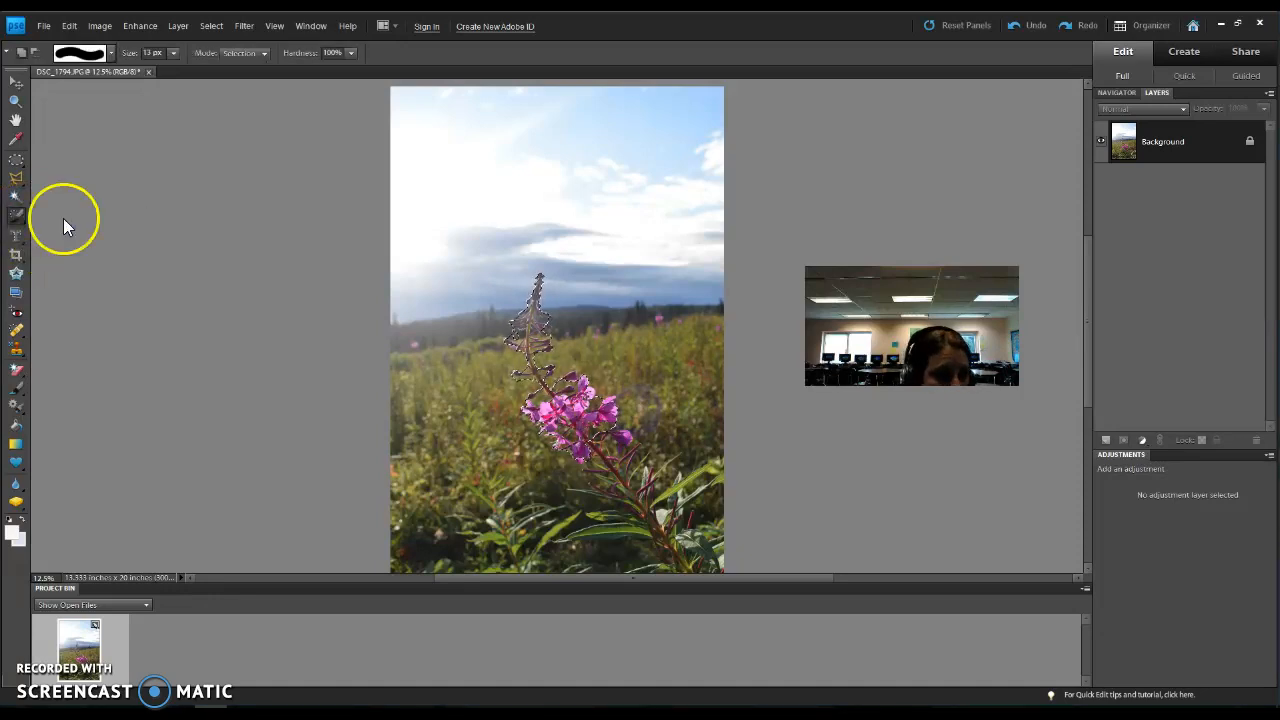
click(239, 50)
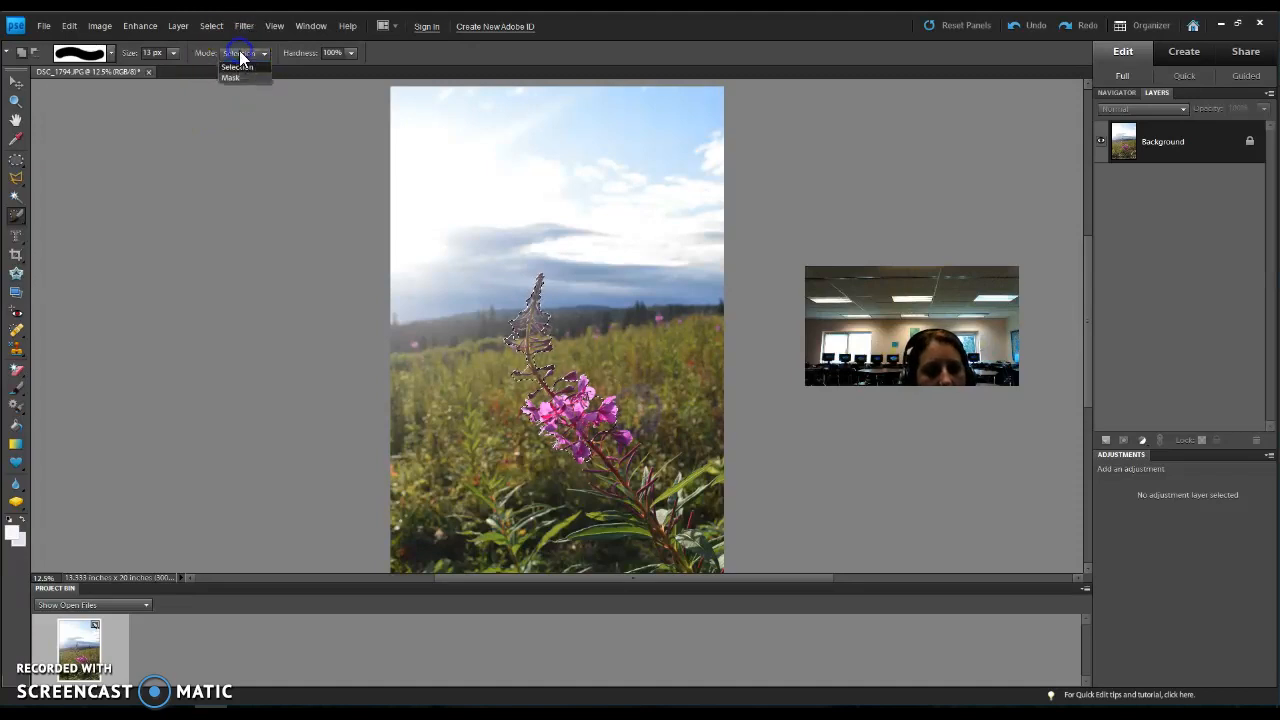
click(240, 77)
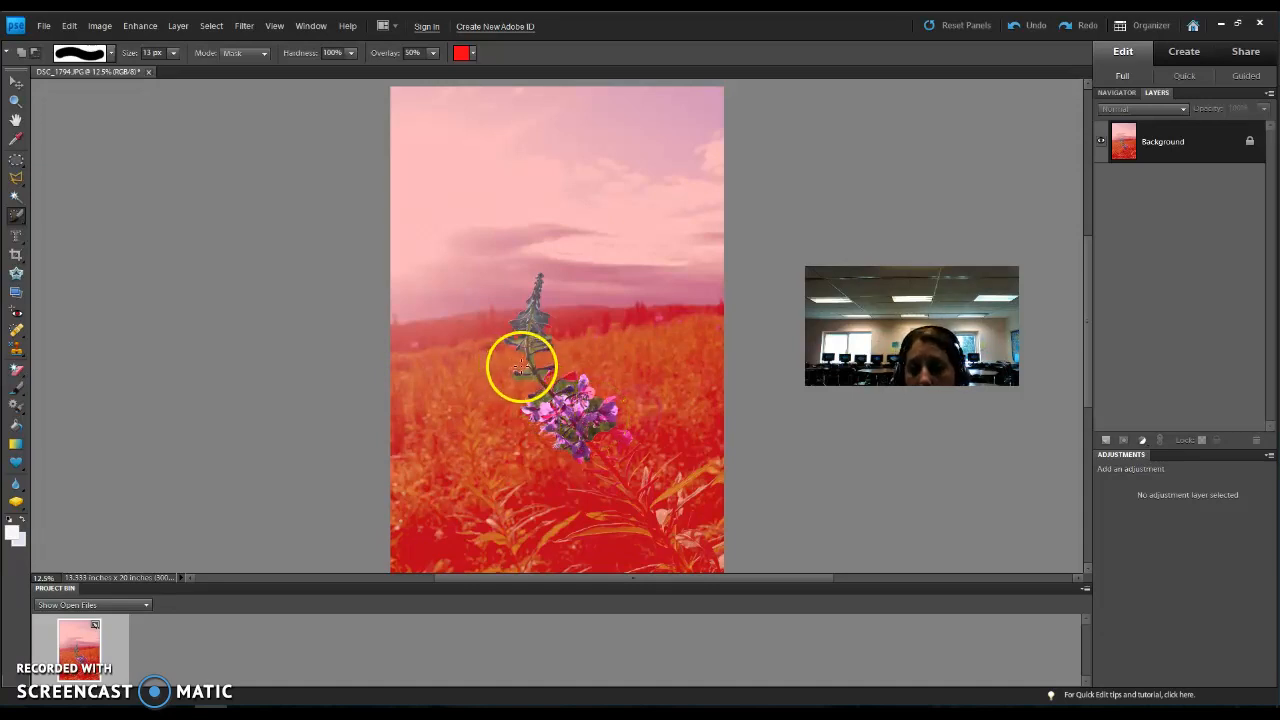
- Try black as the Selection Brush's mask overlay color, and settle on blue
click(473, 54)
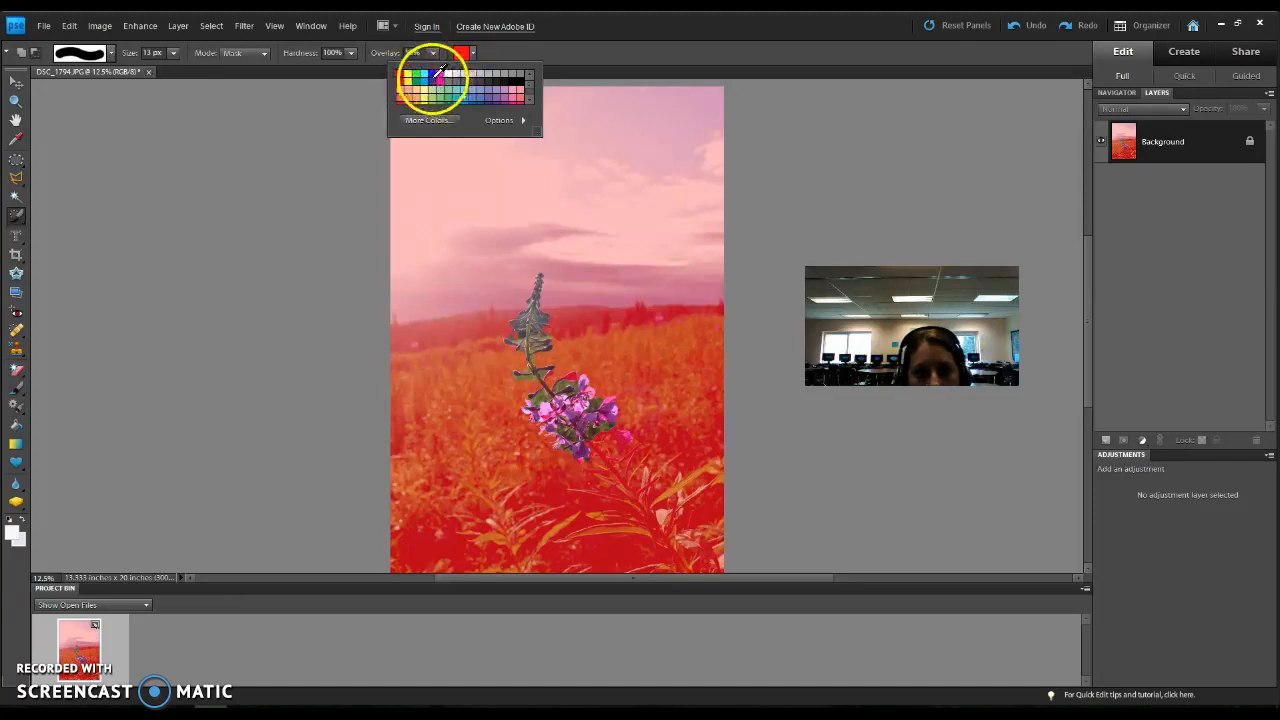
click(516, 80)
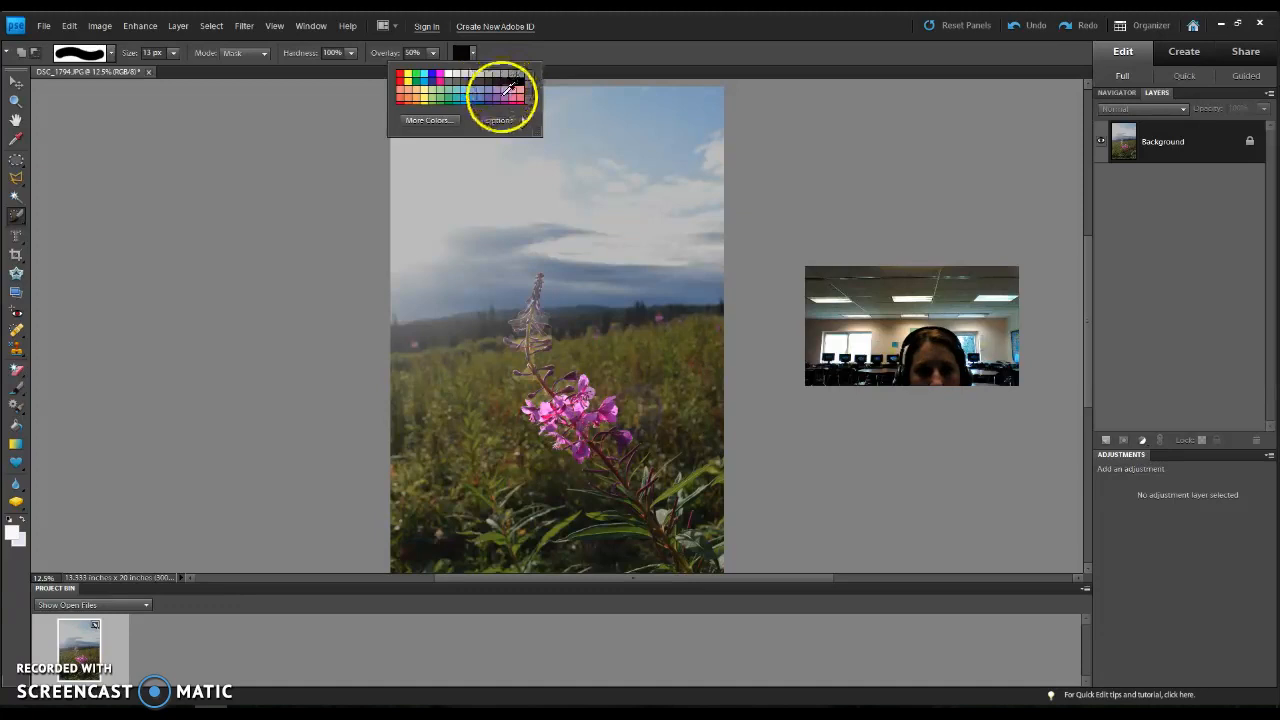
click(434, 77)
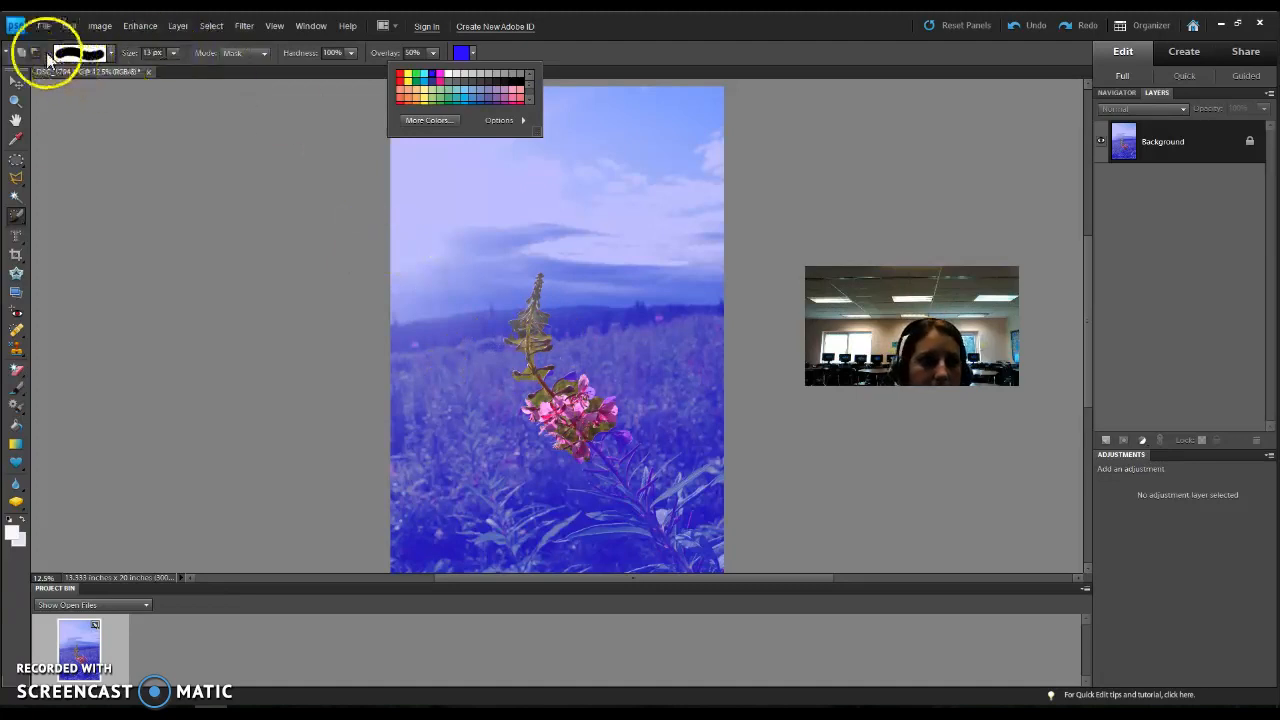
click(475, 62)
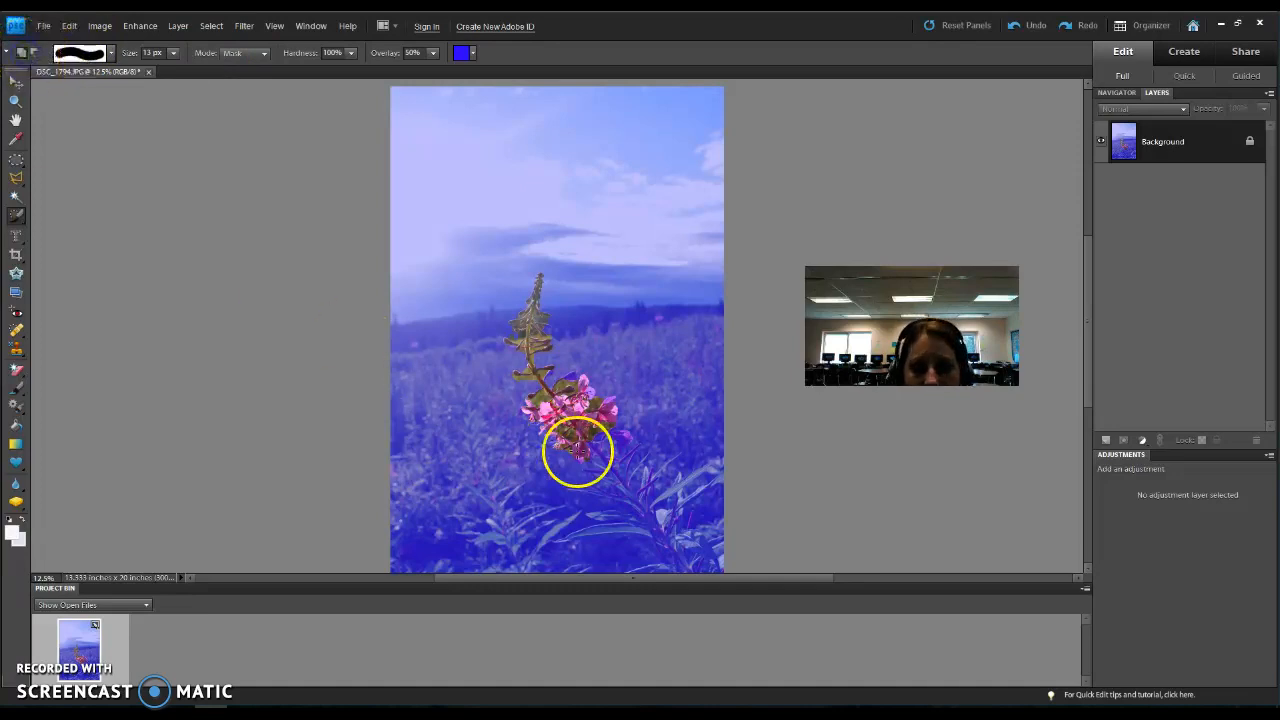
- Set the Selection Brush size to 34 px and clear the mask from the stem just below the pink blossoms
click(587, 440)
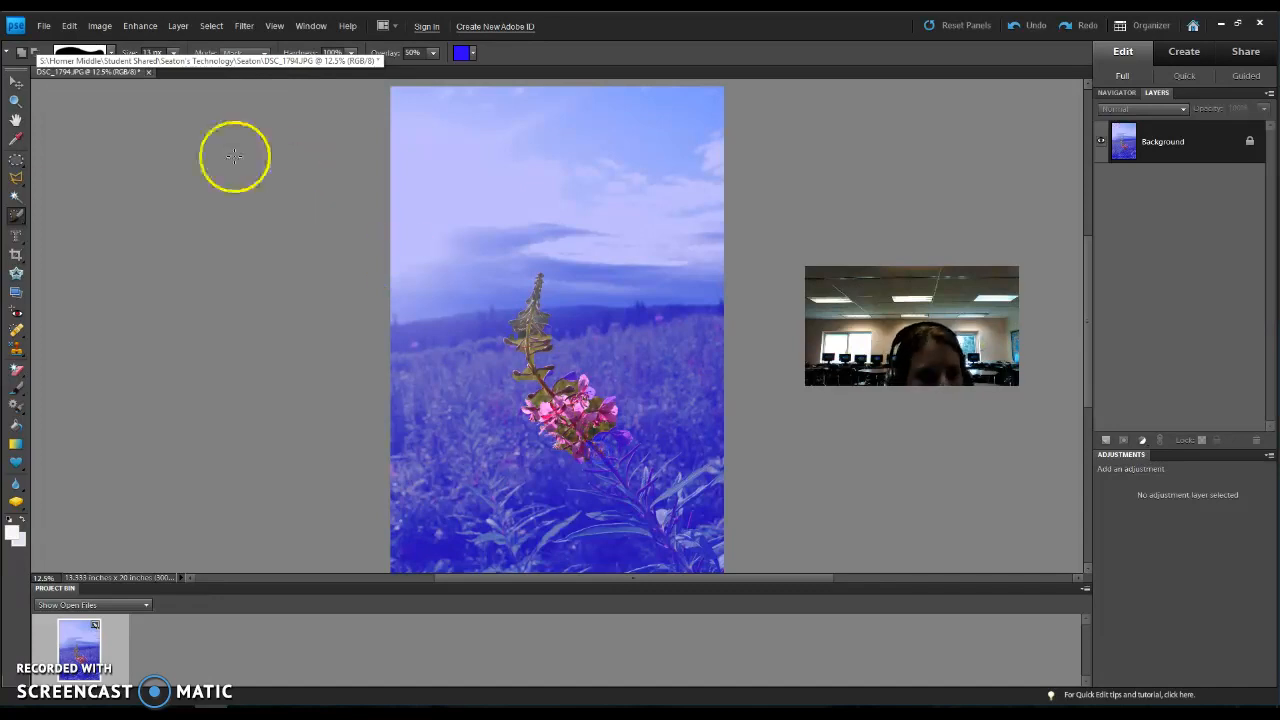
click(171, 55)
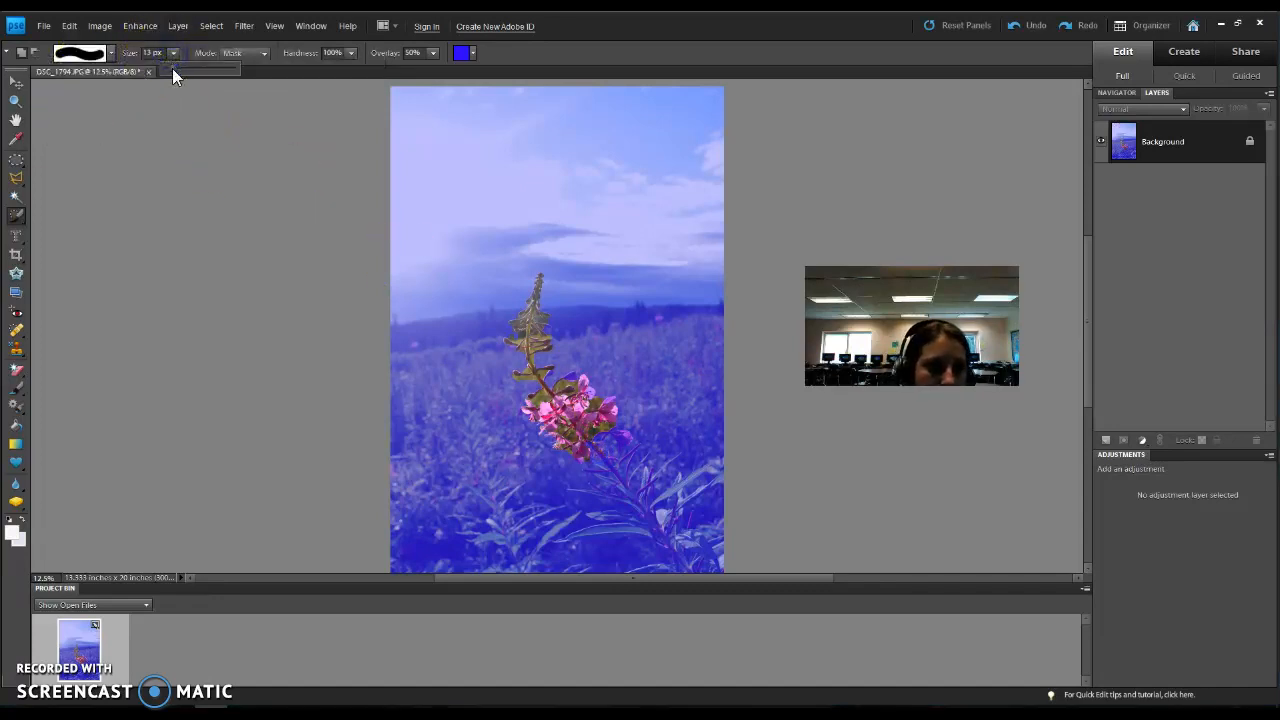
drag(182, 70, 187, 72)
click(598, 450)
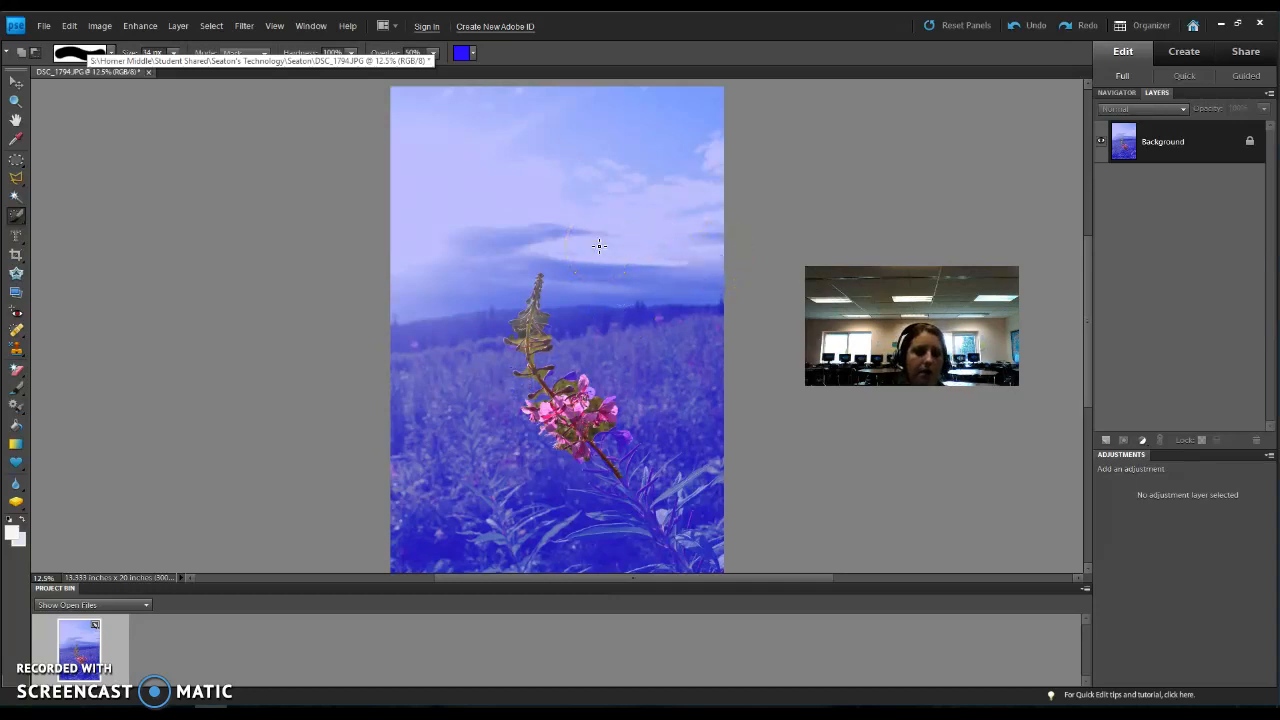
click(17, 220)
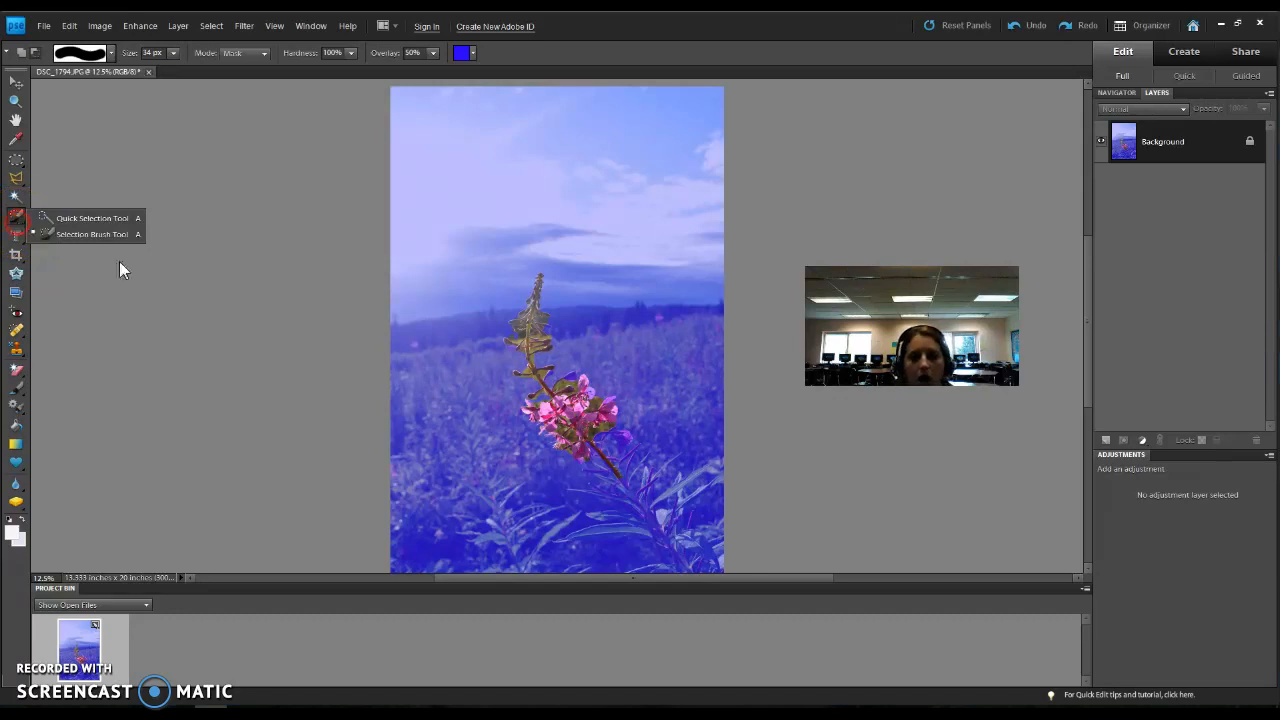
click(243, 394)
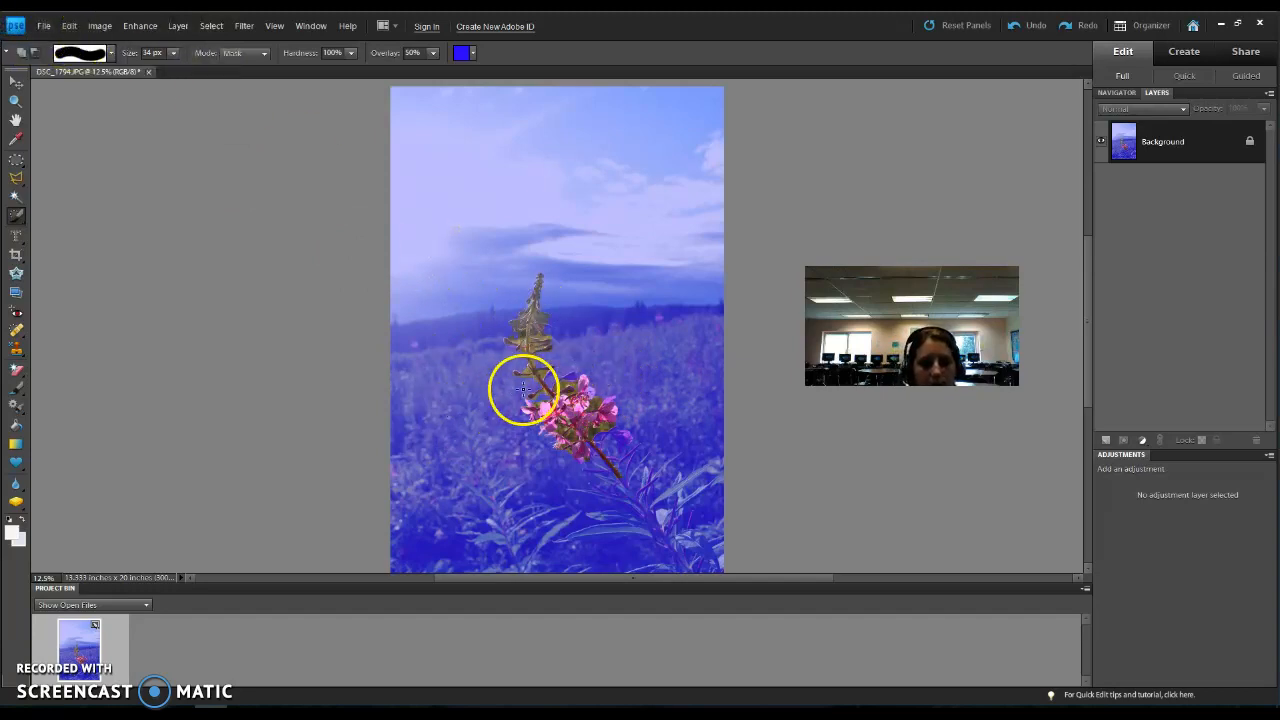
mouse_move(643, 423)
mouse_down()
mouse_move(469, 410)
mouse_move(530, 392)
mouse_move(564, 408)
mouse_move(553, 423)
mouse_move(533, 394)
mouse_move(487, 389)
mouse_move(462, 349)
mouse_move(466, 429)
mouse_move(561, 289)
mouse_move(576, 342)
mouse_move(550, 293)
mouse_move(530, 331)
mouse_move(481, 340)
mouse_move(472, 383)
mouse_up()
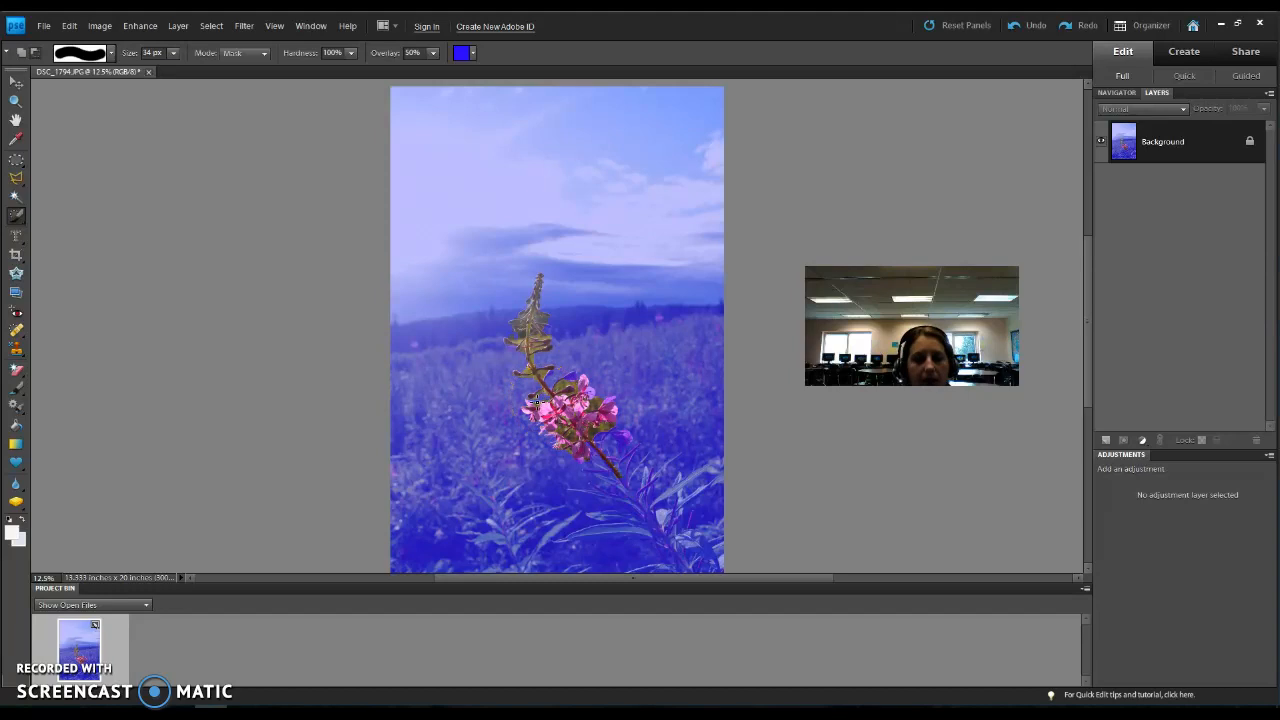
- Switch from the Selection Brush to the Rectangular Marquee tool to show the mask as a selection outline around the flower
click(17, 161)
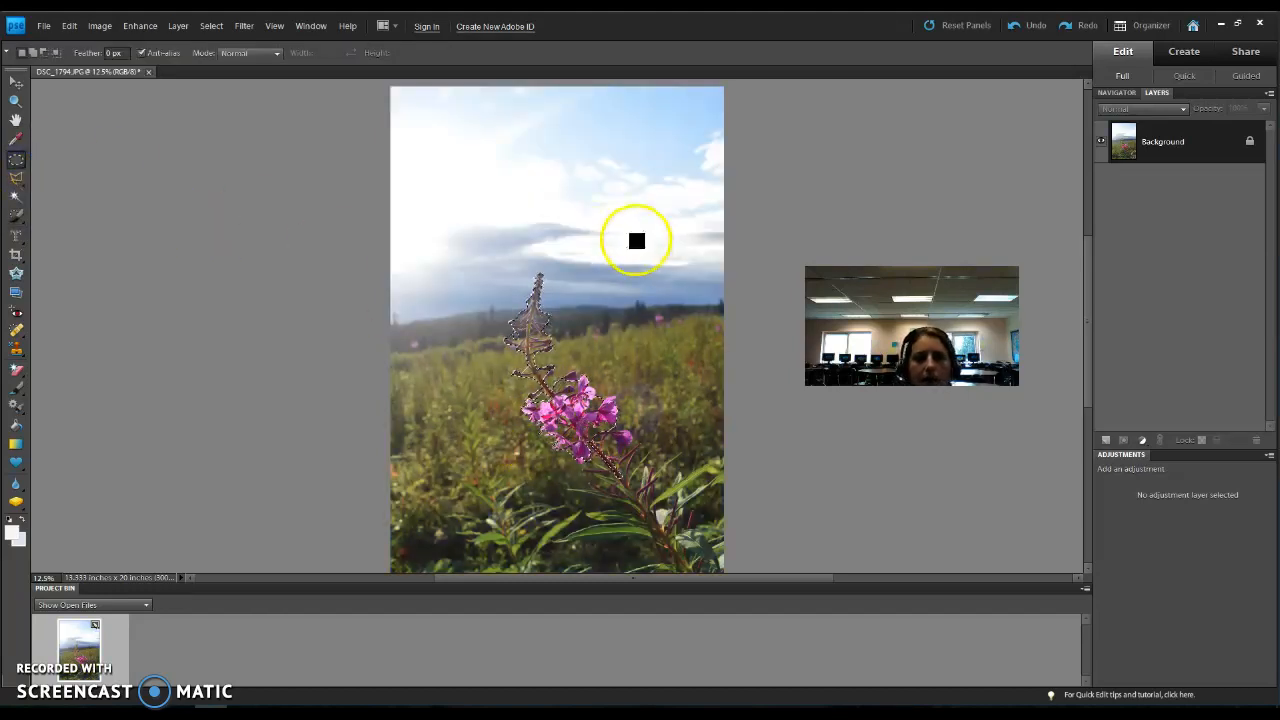
click(21, 165)
click(52, 162)
click(69, 26)
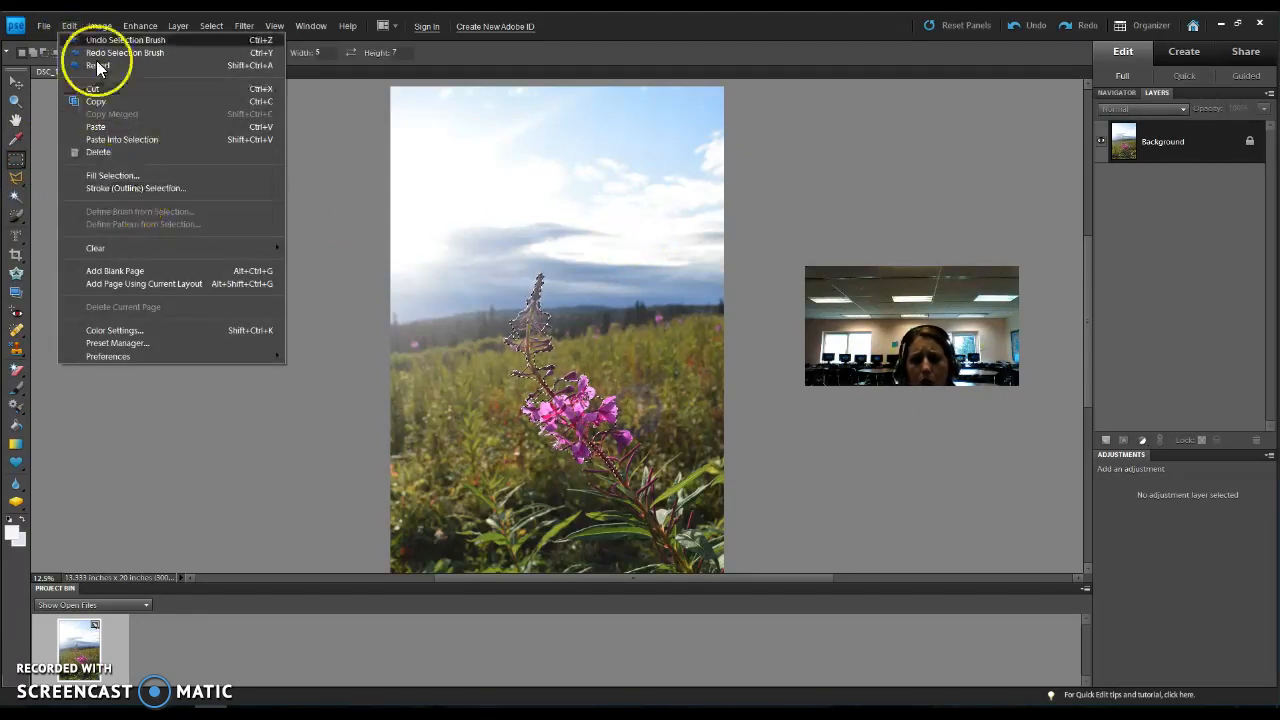
click(66, 27)
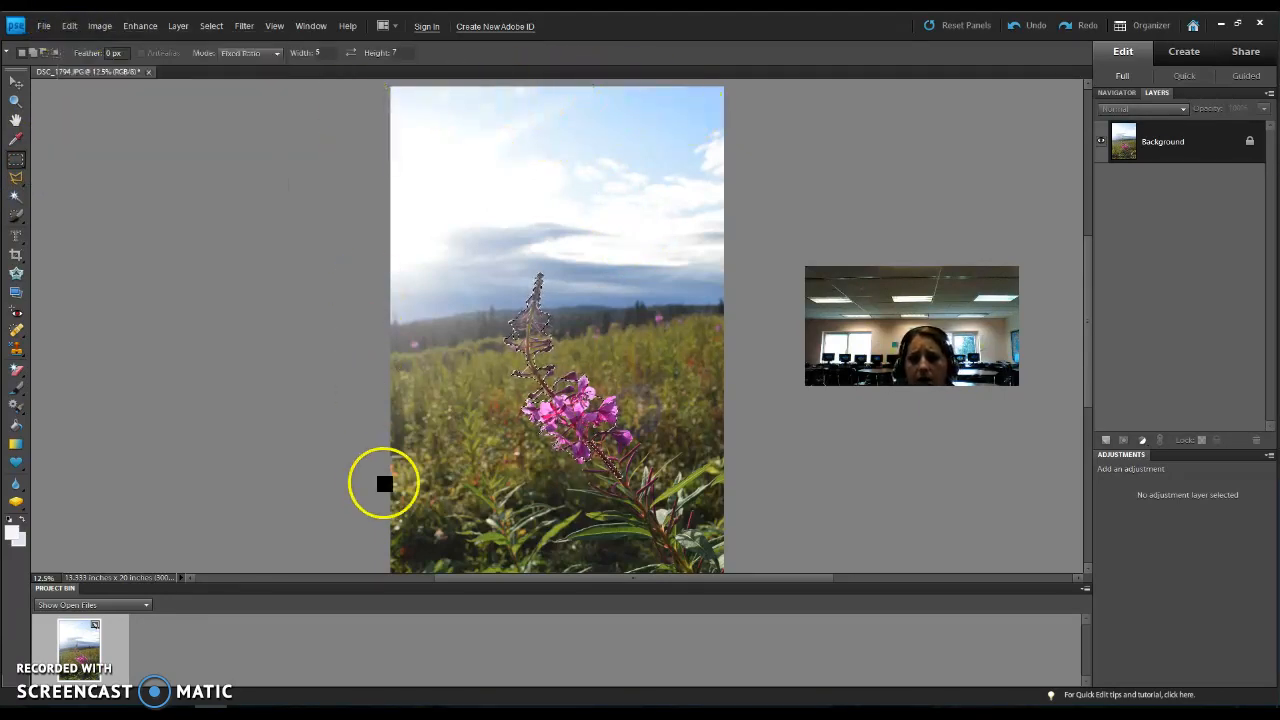